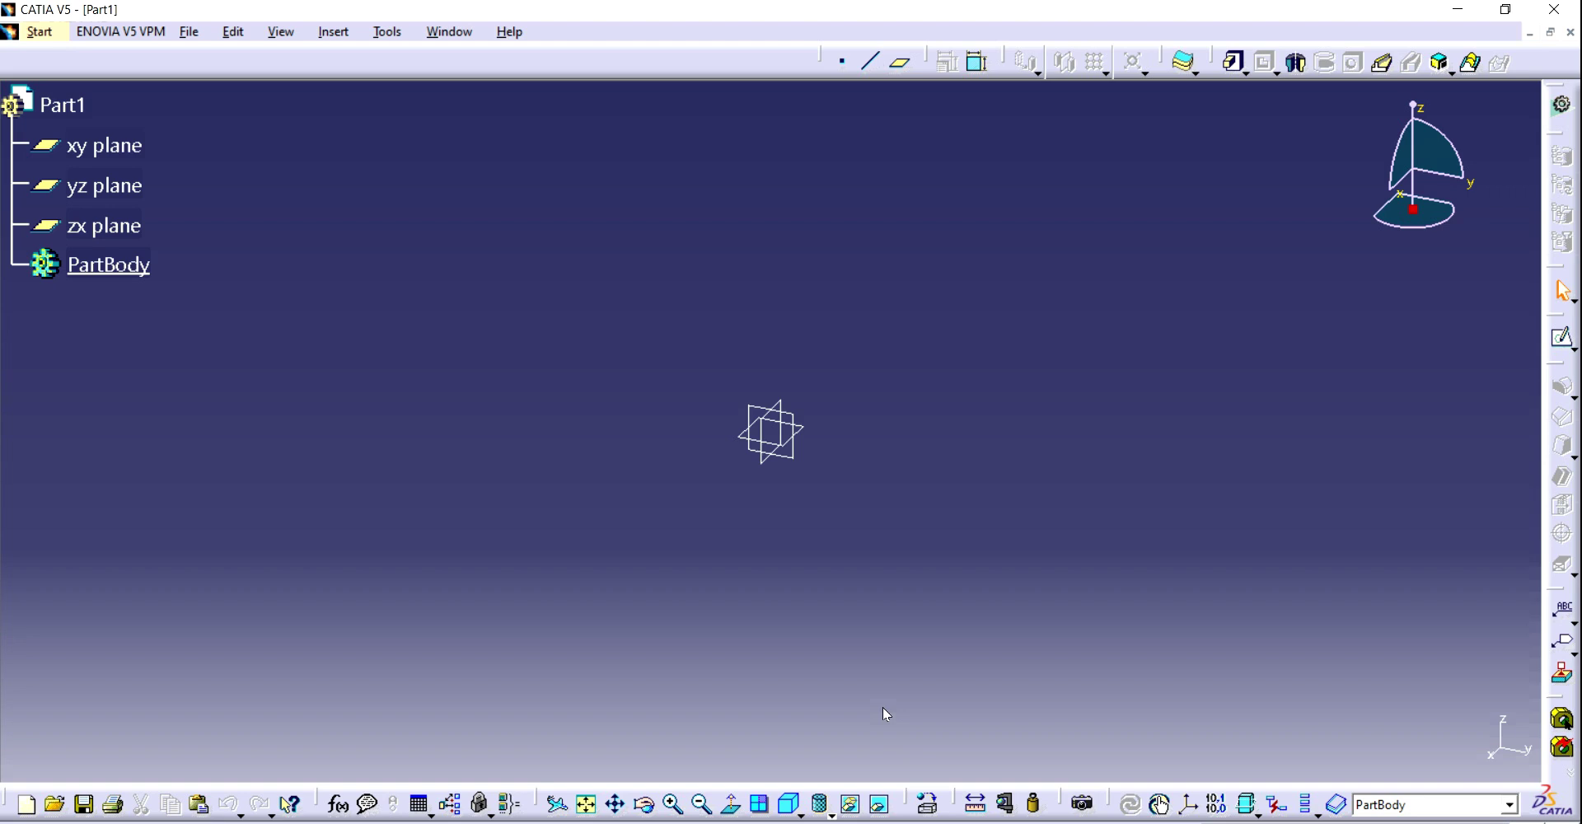
- Start a new sketch on the yz plane
left_click(798, 457)
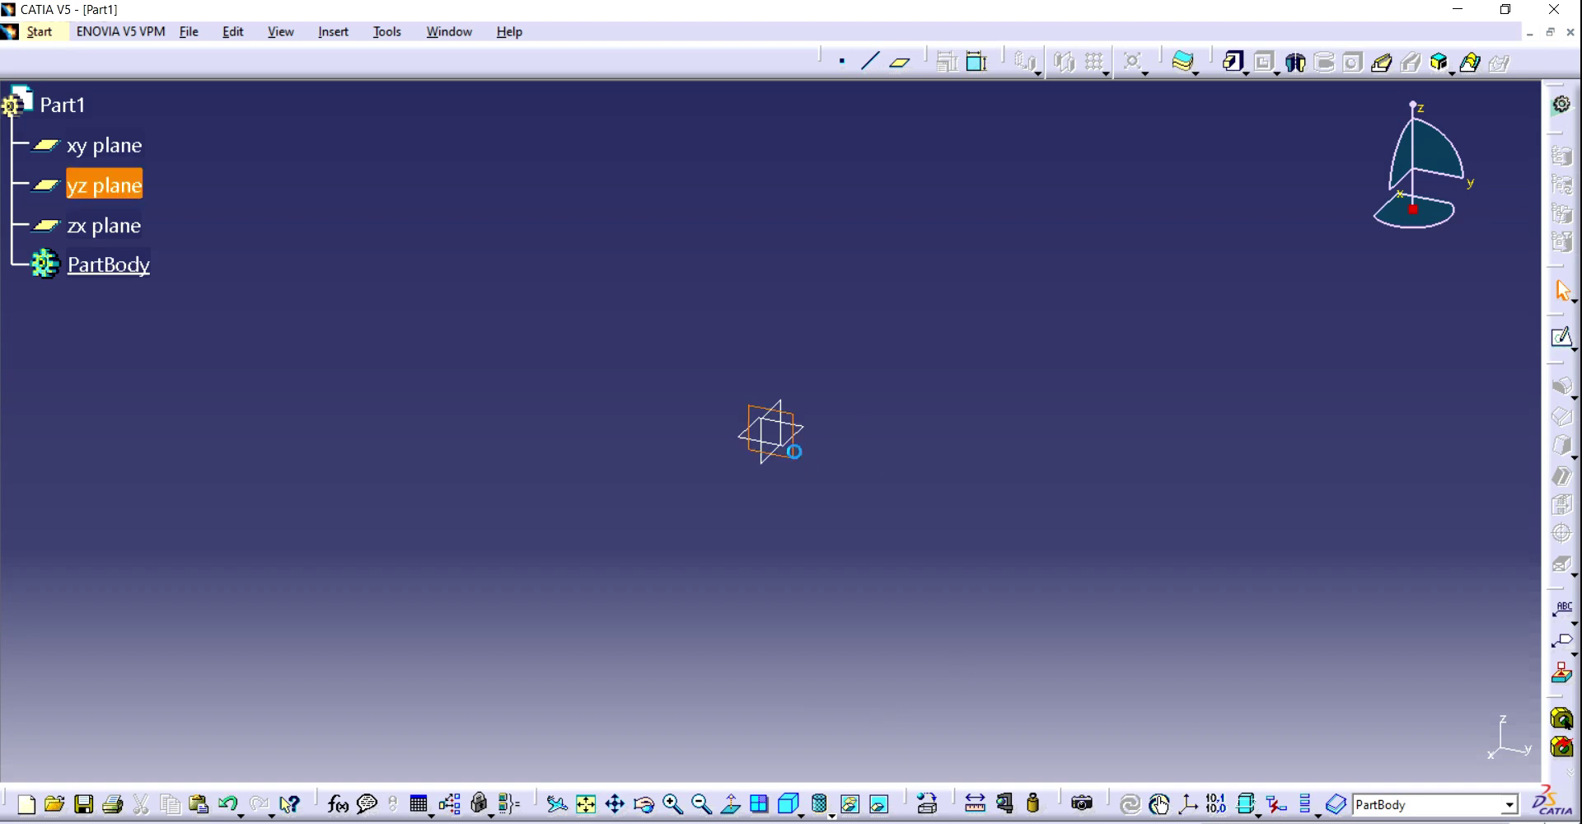
left_click(1564, 341)
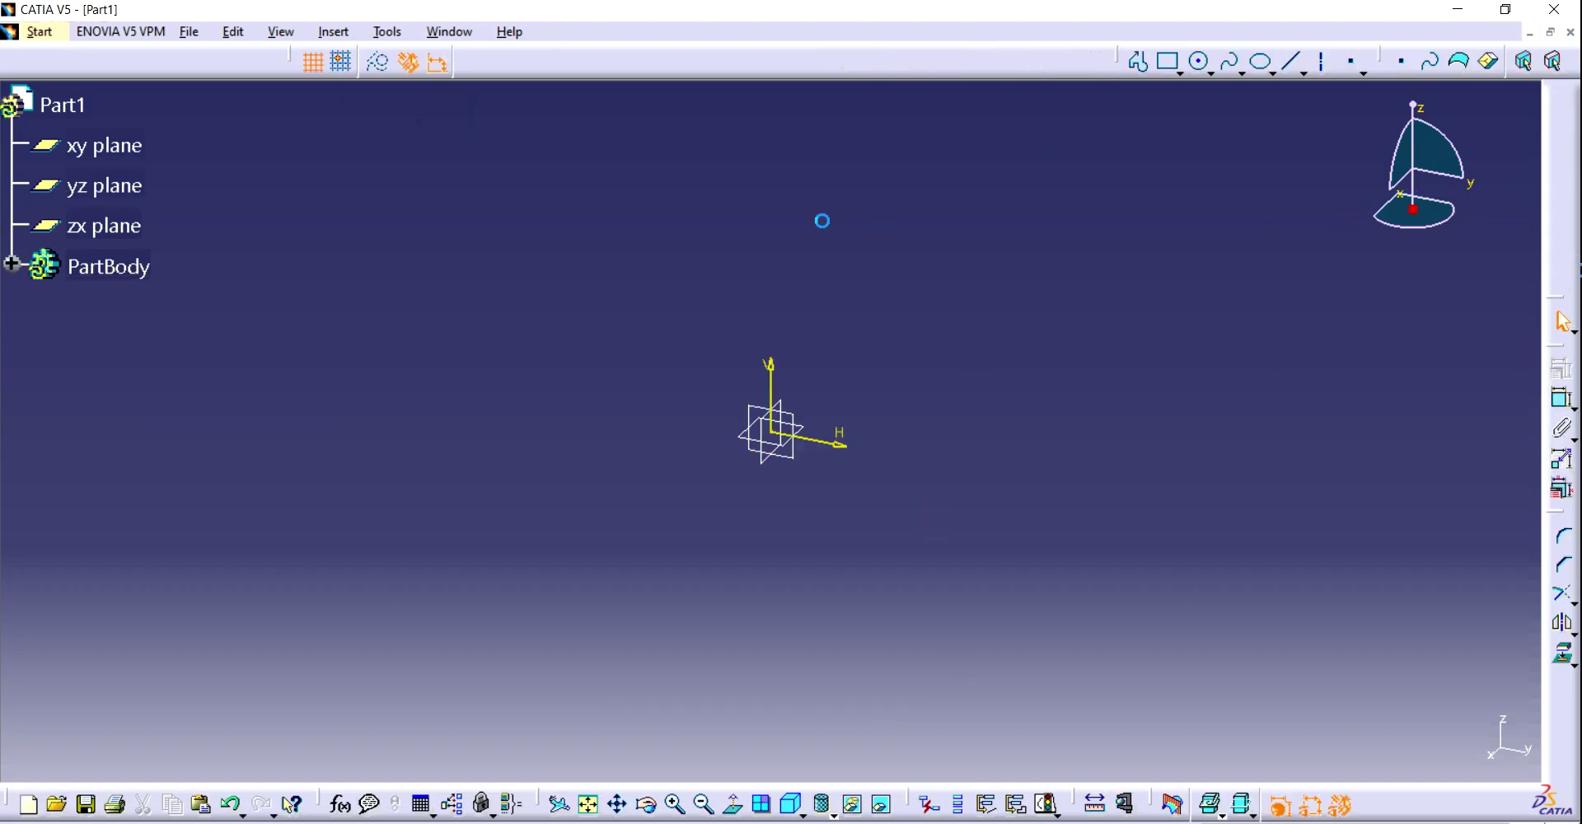
left_click(1135, 65)
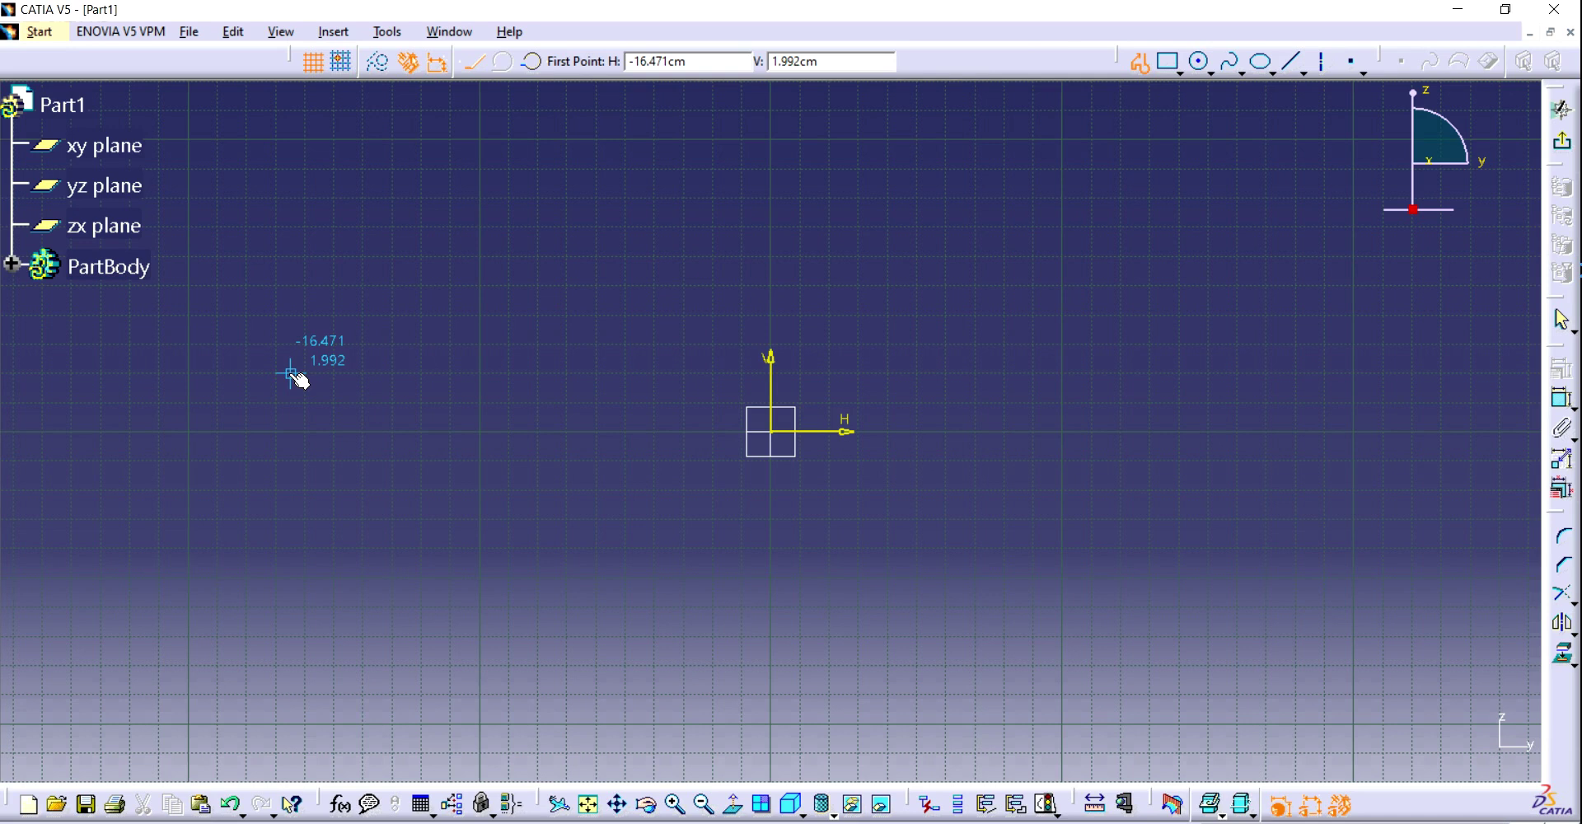
left_click(770, 338)
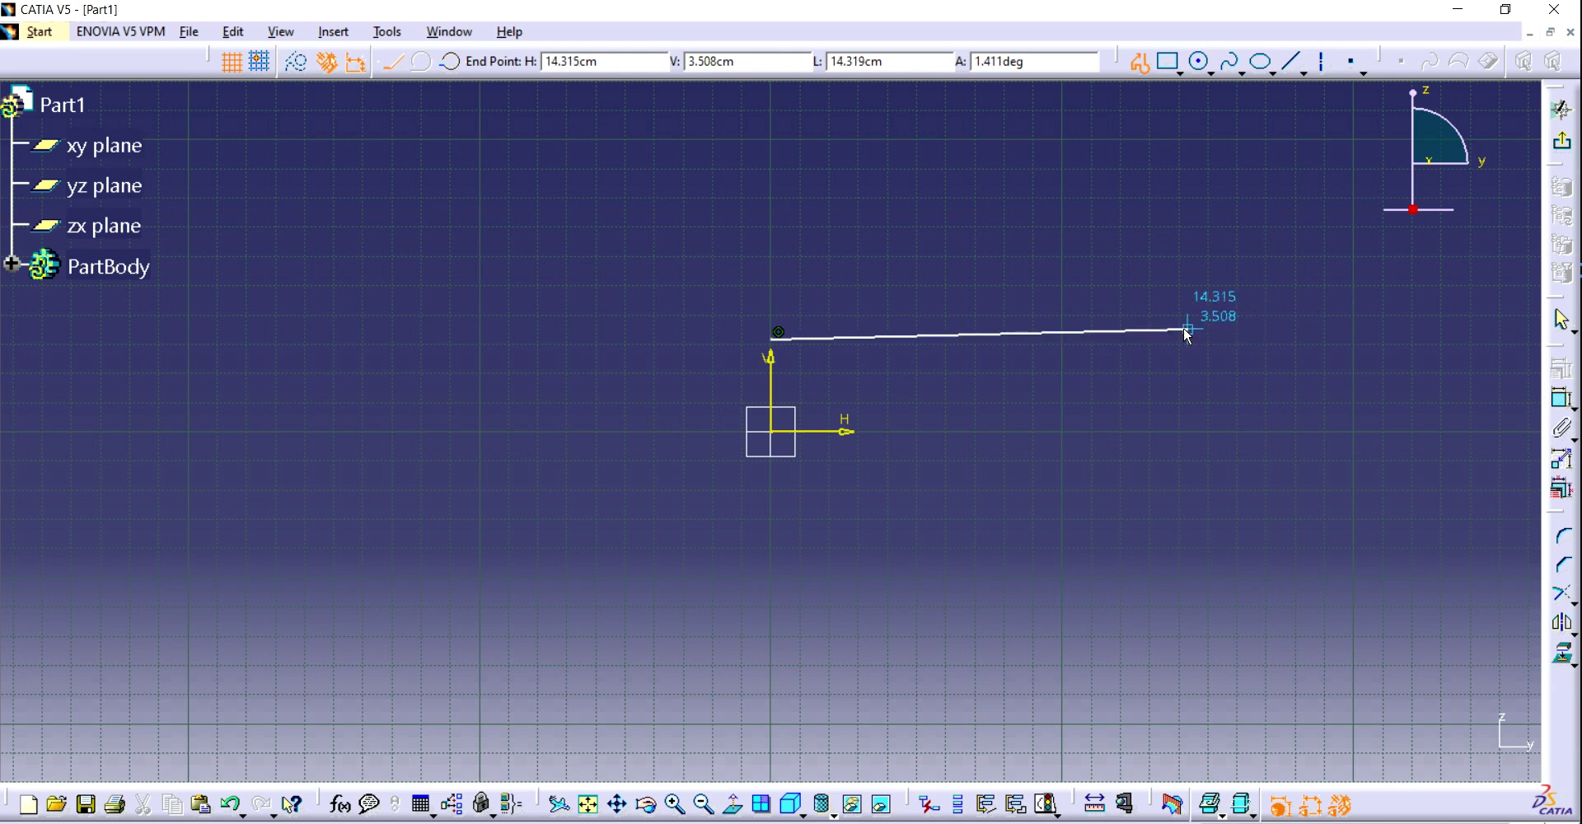
key("Escape")
- Draw a profile with a vertical line about 3.05 cm down to the horizontal axis and a line about 2.05 cm long to the origin
left_click(1140, 62)
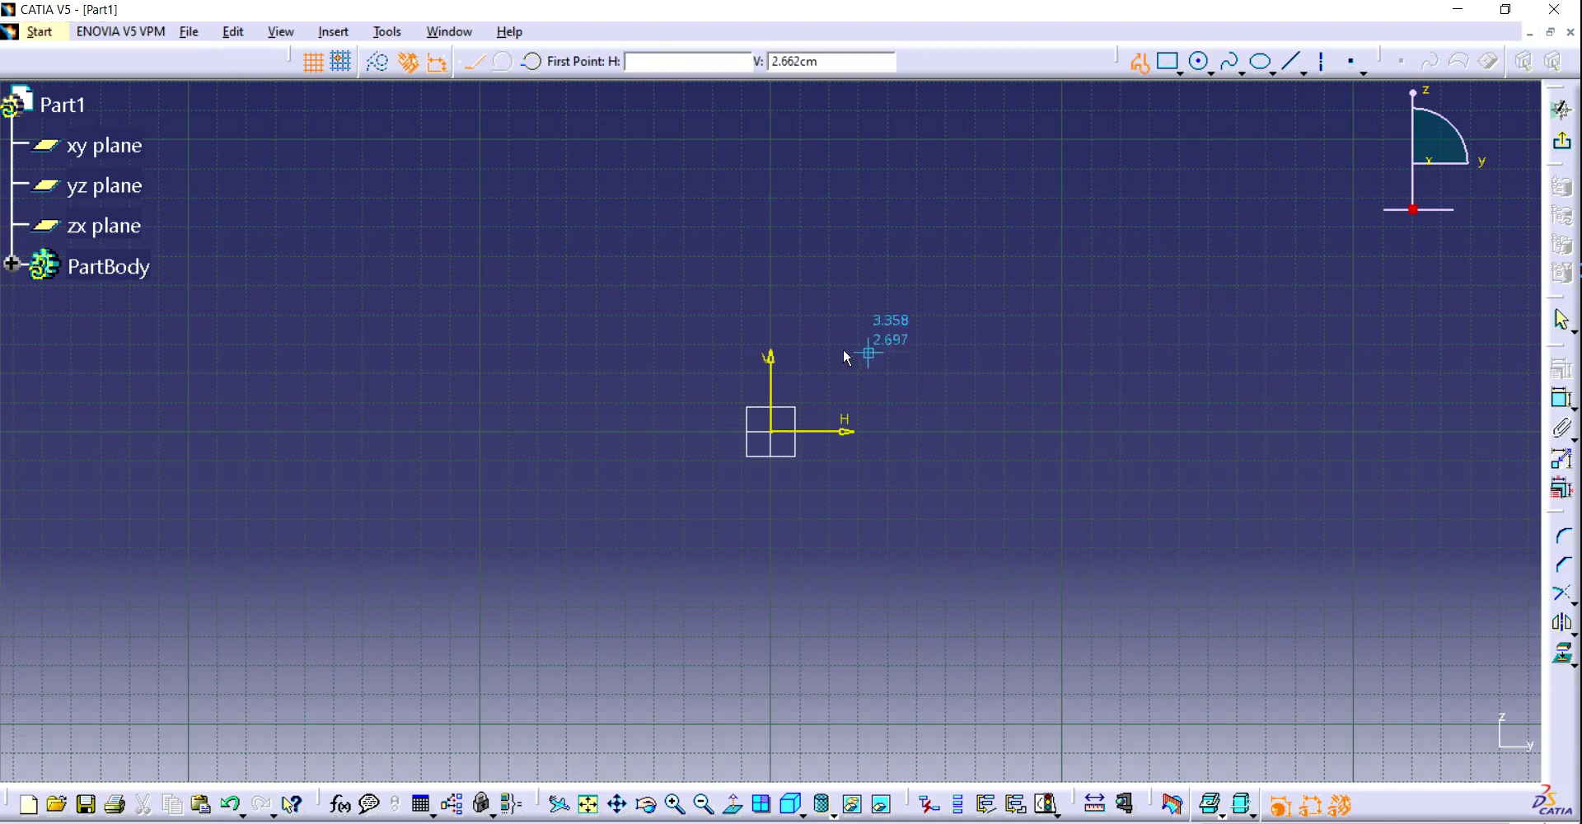
left_click(831, 342)
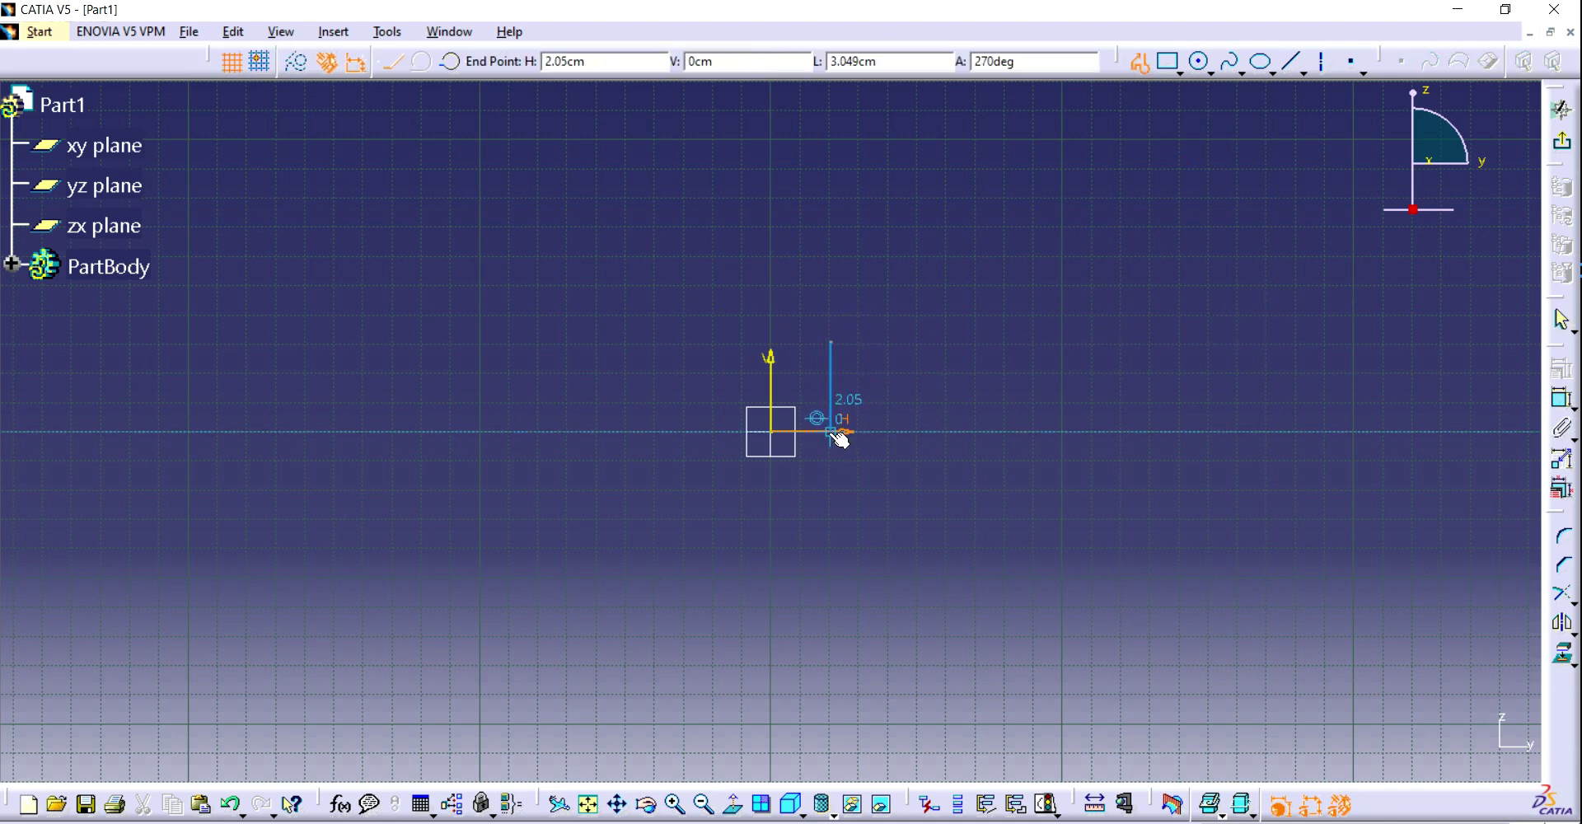
left_click(830, 432)
double_click(772, 431)
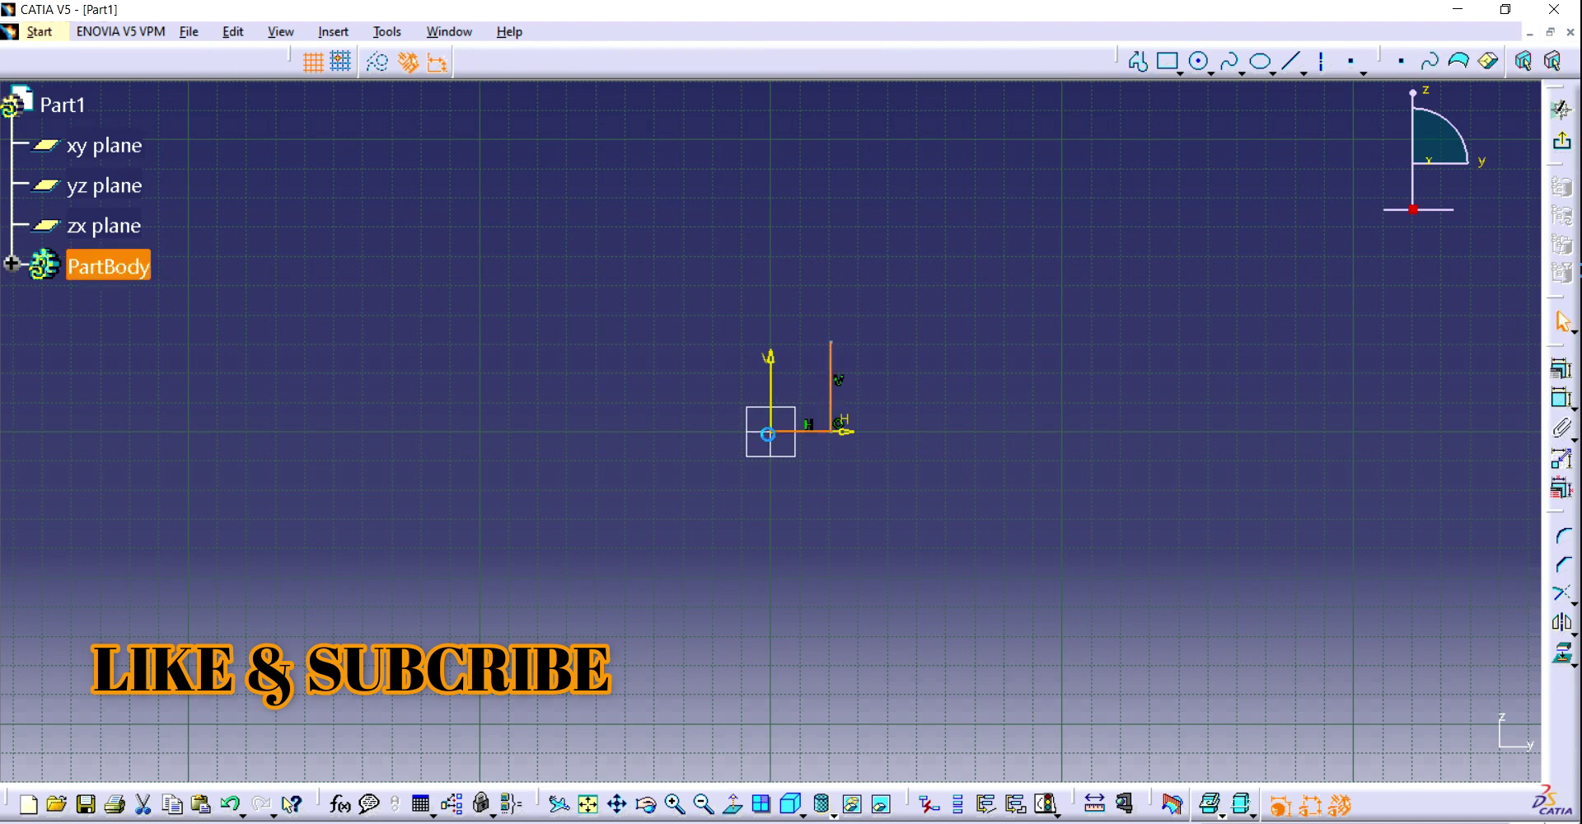
left_click(1354, 425)
- Draw a horizontal line about 19.2 cm long outward from the upper end of the vertical line
left_click(1140, 62)
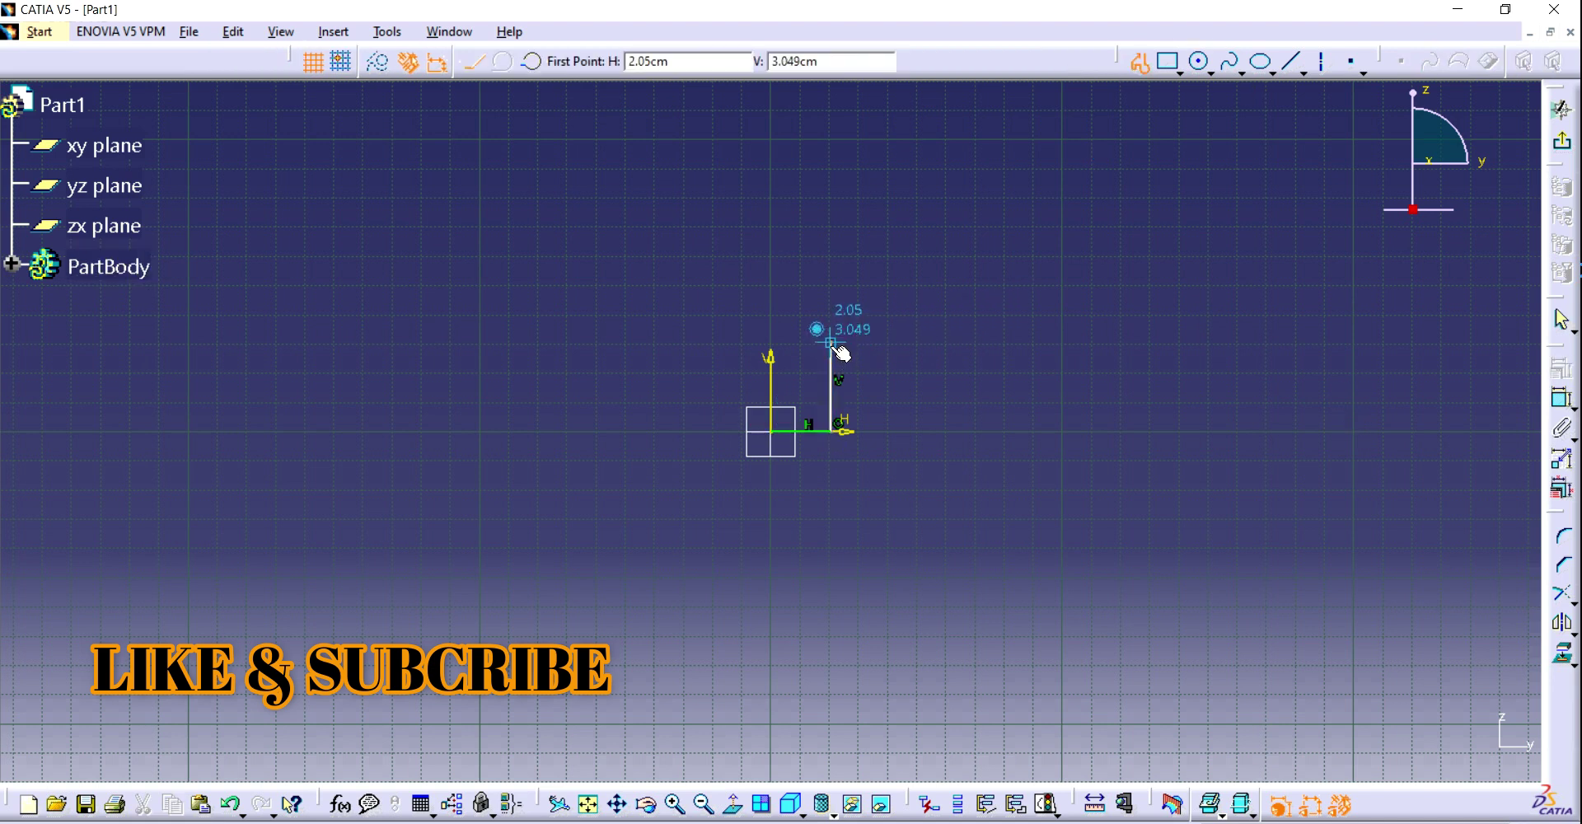
left_click(830, 342)
left_click(1385, 341)
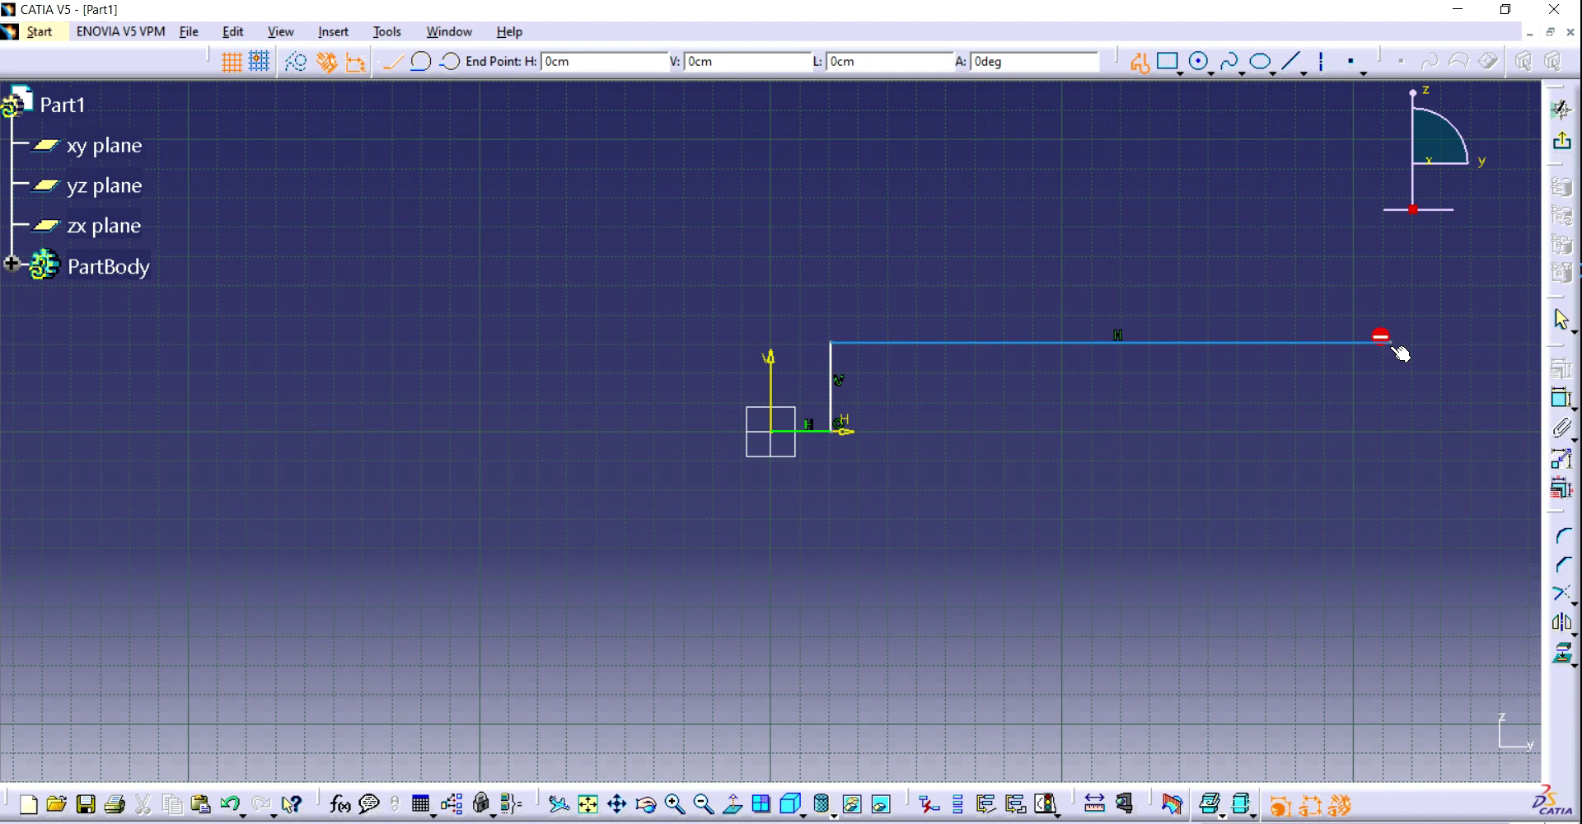
- Dimension the upper horizontal line and set its length to 41 cm
left_click(1560, 399)
left_click(1120, 268)
double_click(1124, 272)
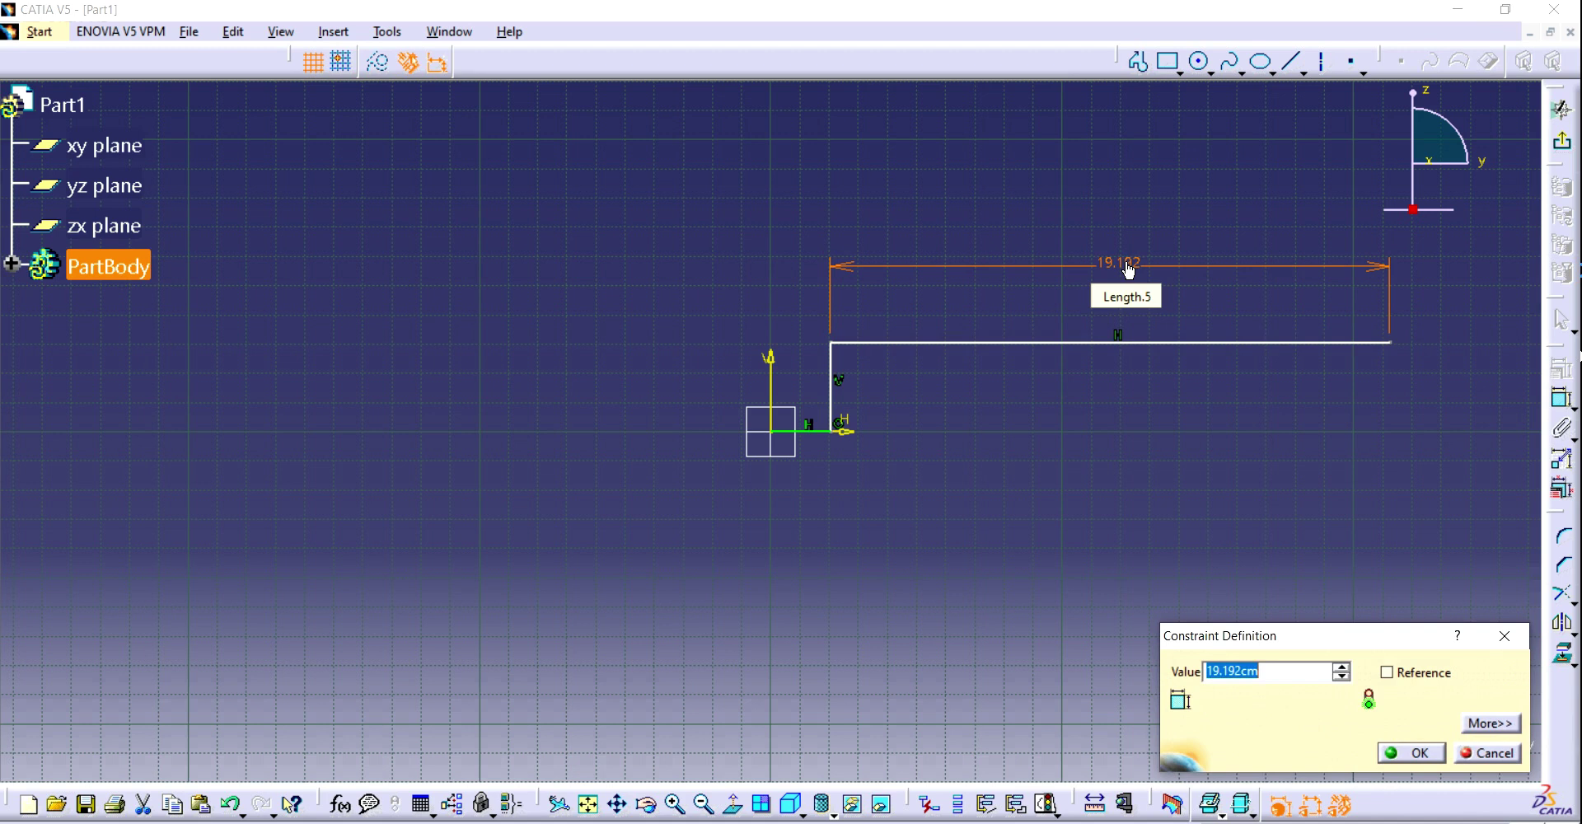
type("41.1")
key("BackSpace")
key("BackSpace")
key("Return")
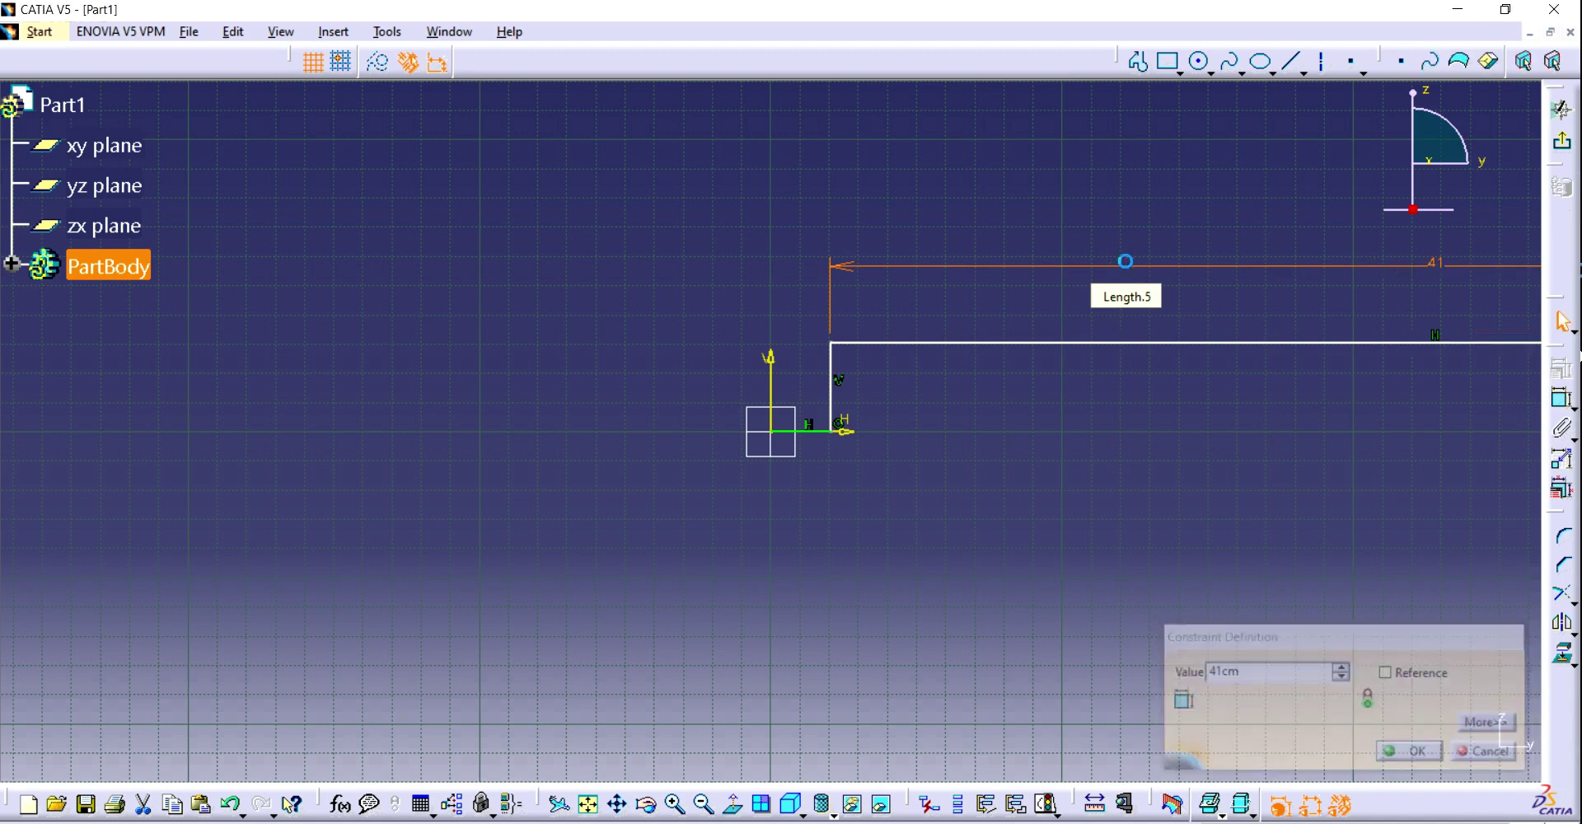
- Dimension the short vertical line below the 41 cm line and set its length to 7 cm
left_click(700, 812)
left_click(699, 811)
left_click(700, 812)
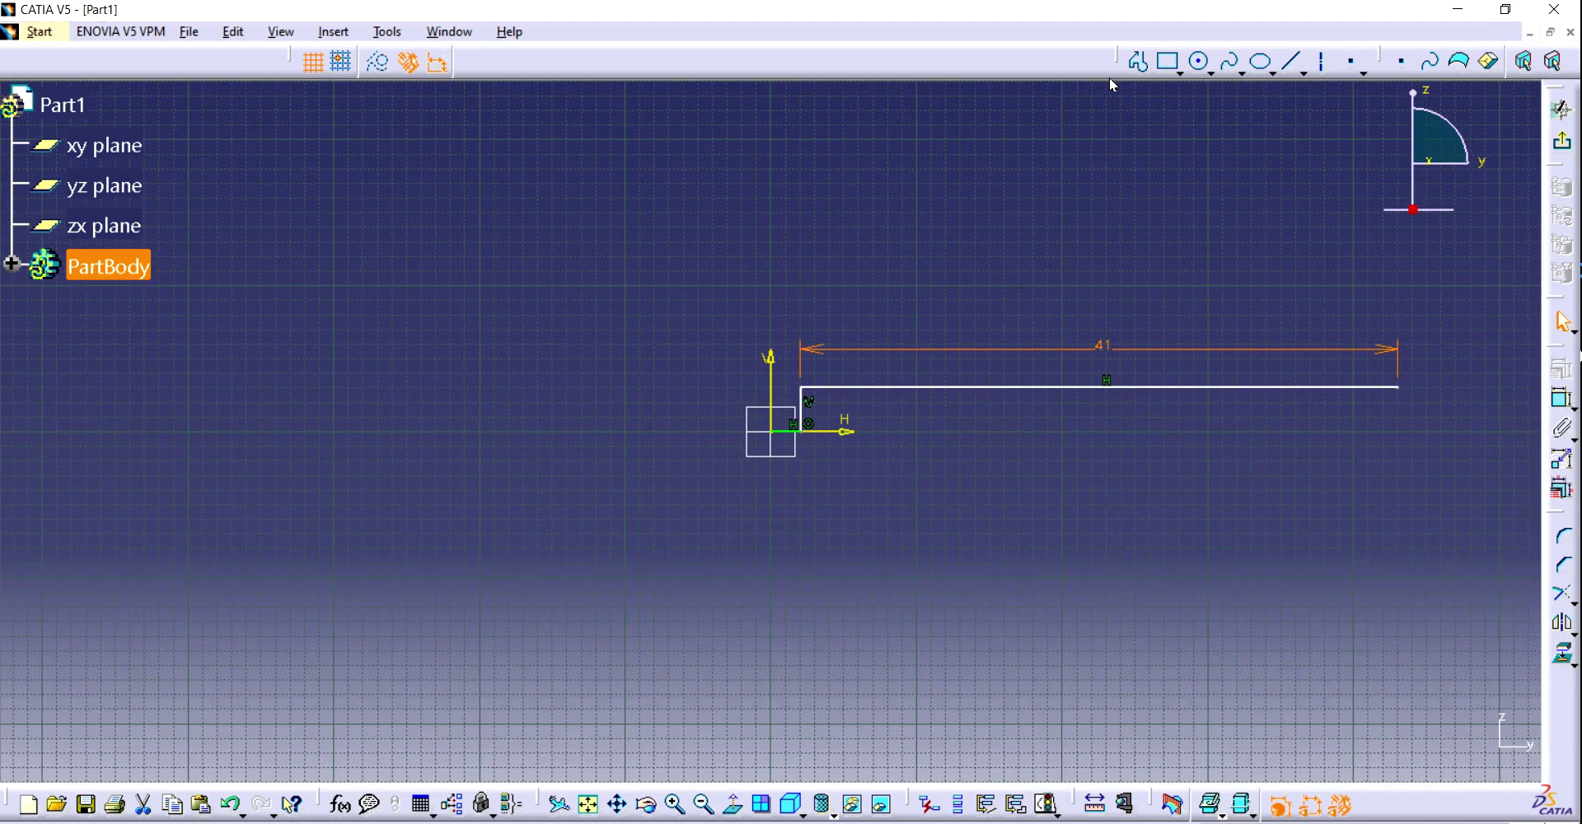
left_click(1562, 398)
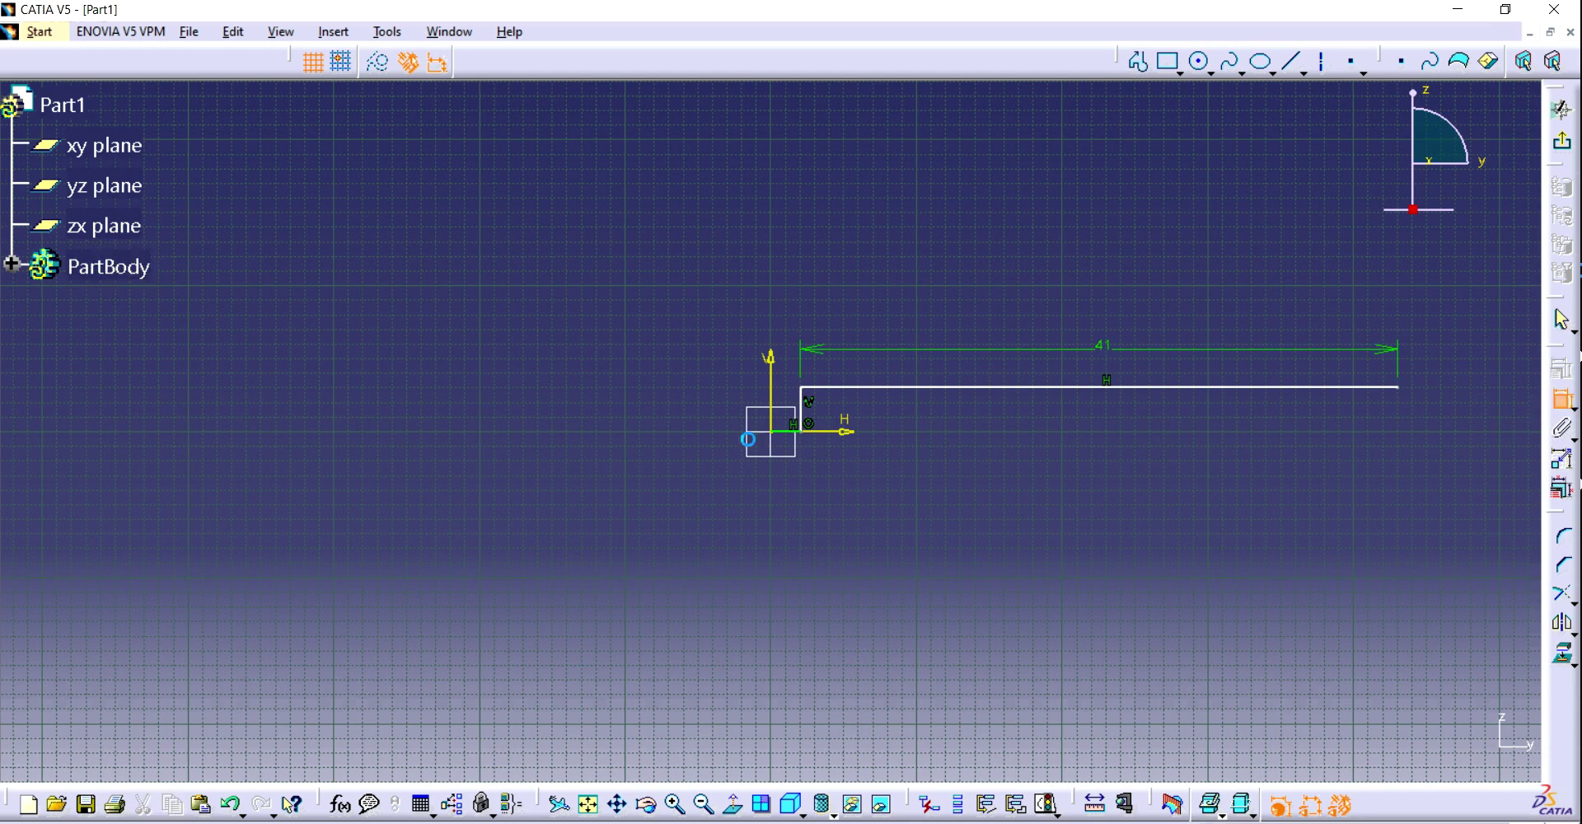
left_click(805, 405)
left_click(1336, 455)
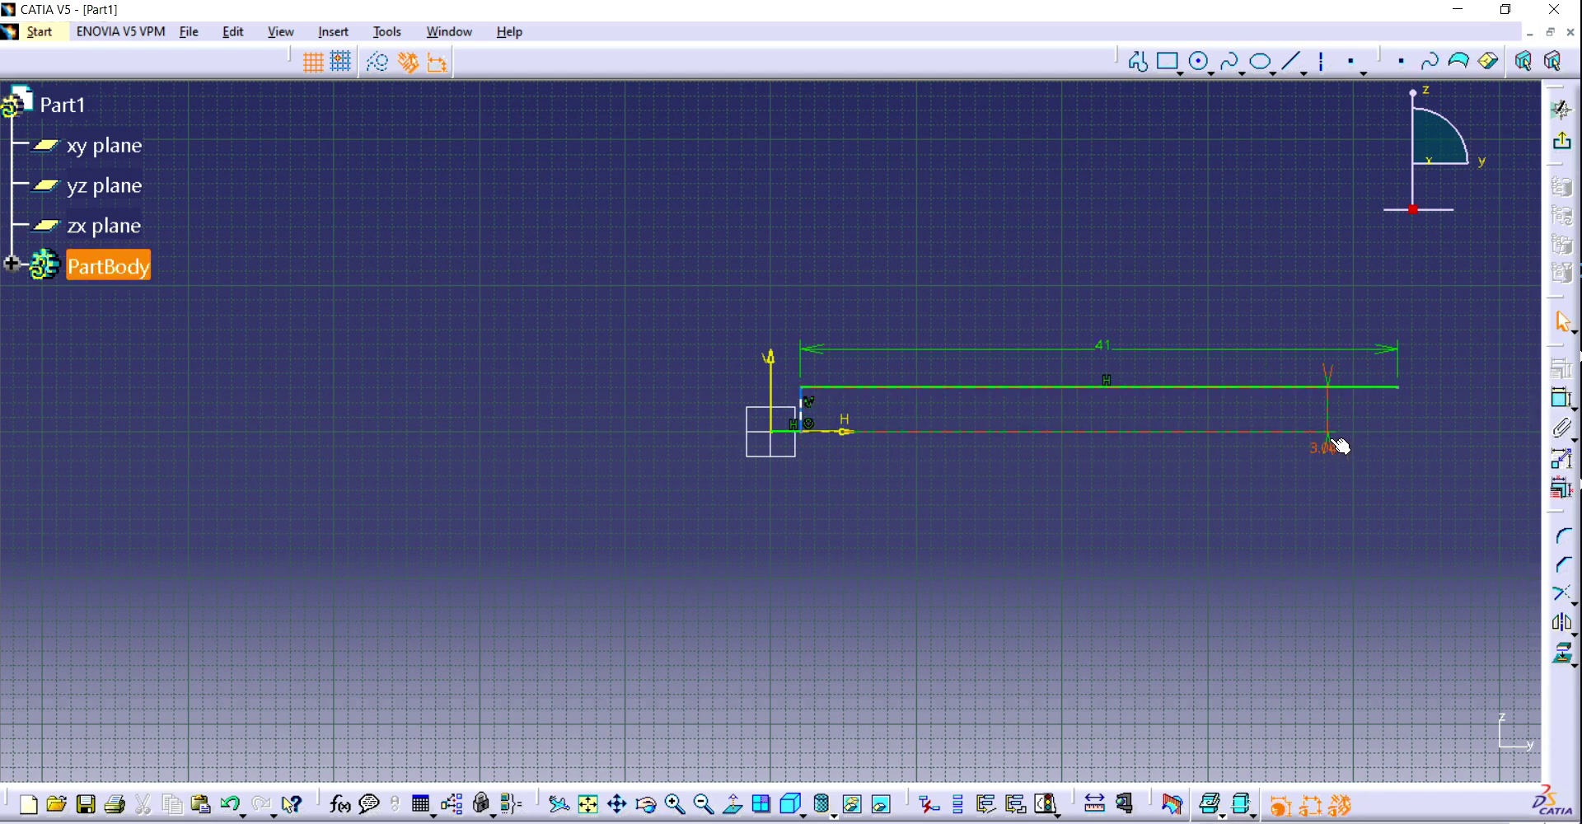
double_click(1333, 447)
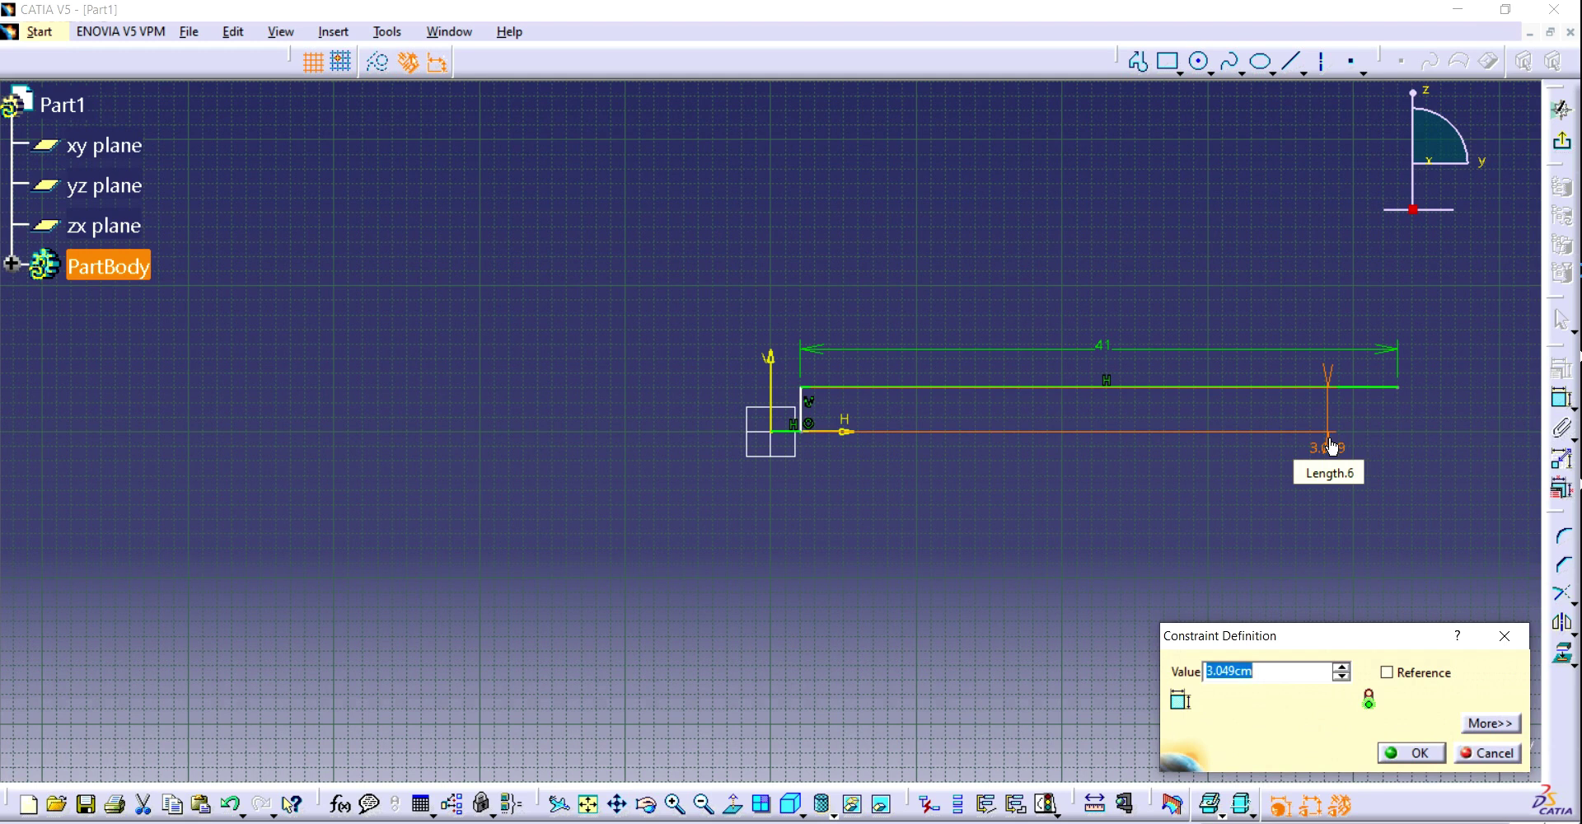
type("7")
key("Return")
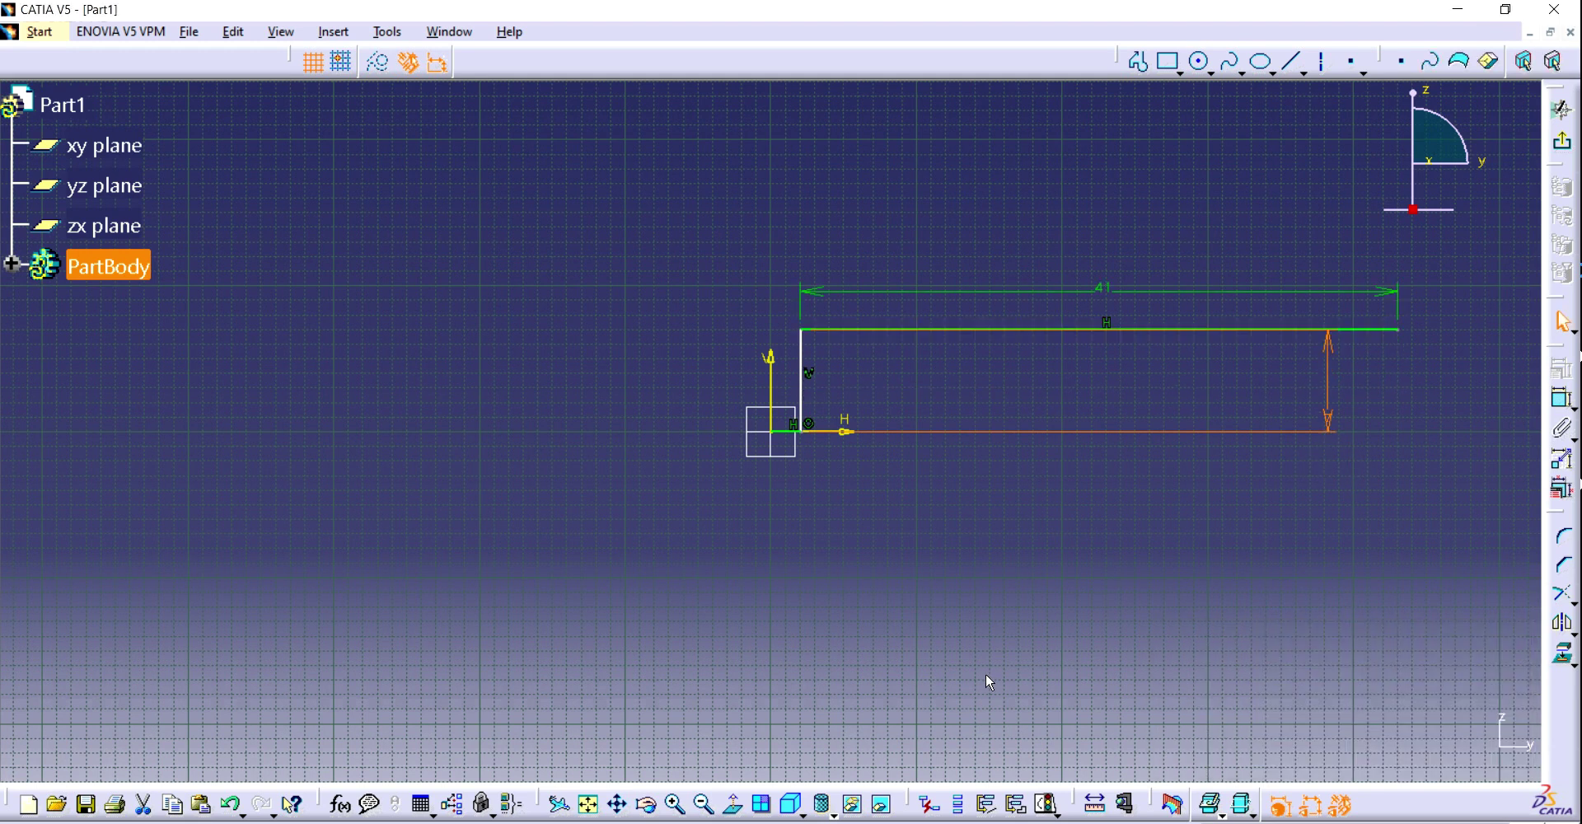
- Dimension the short horizontal line starting at the origin and set its length to 5.6 cm
left_click(1562, 399)
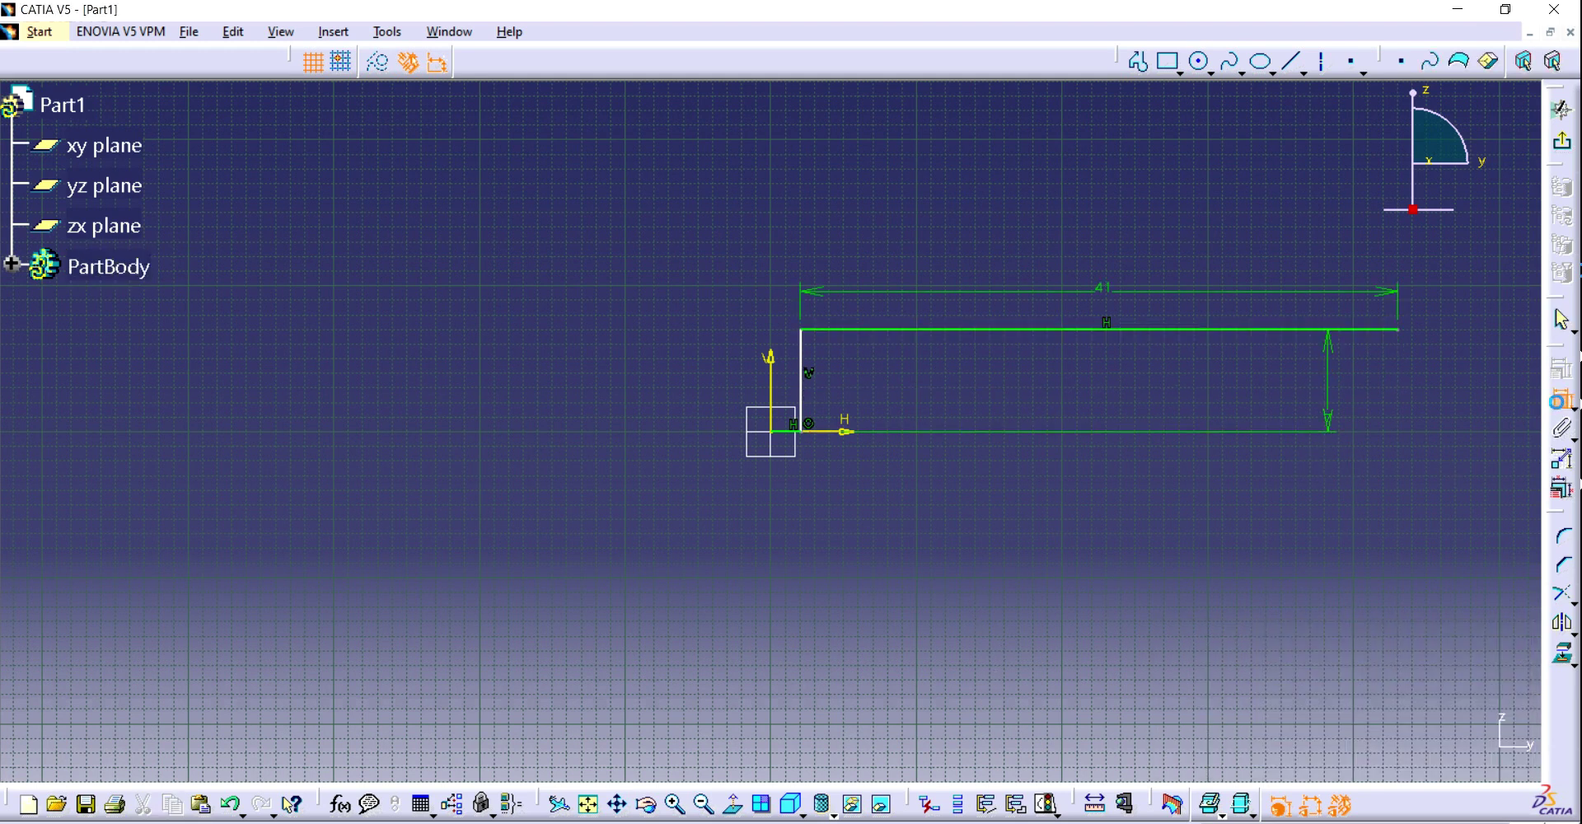
left_click(789, 432)
left_click(789, 574)
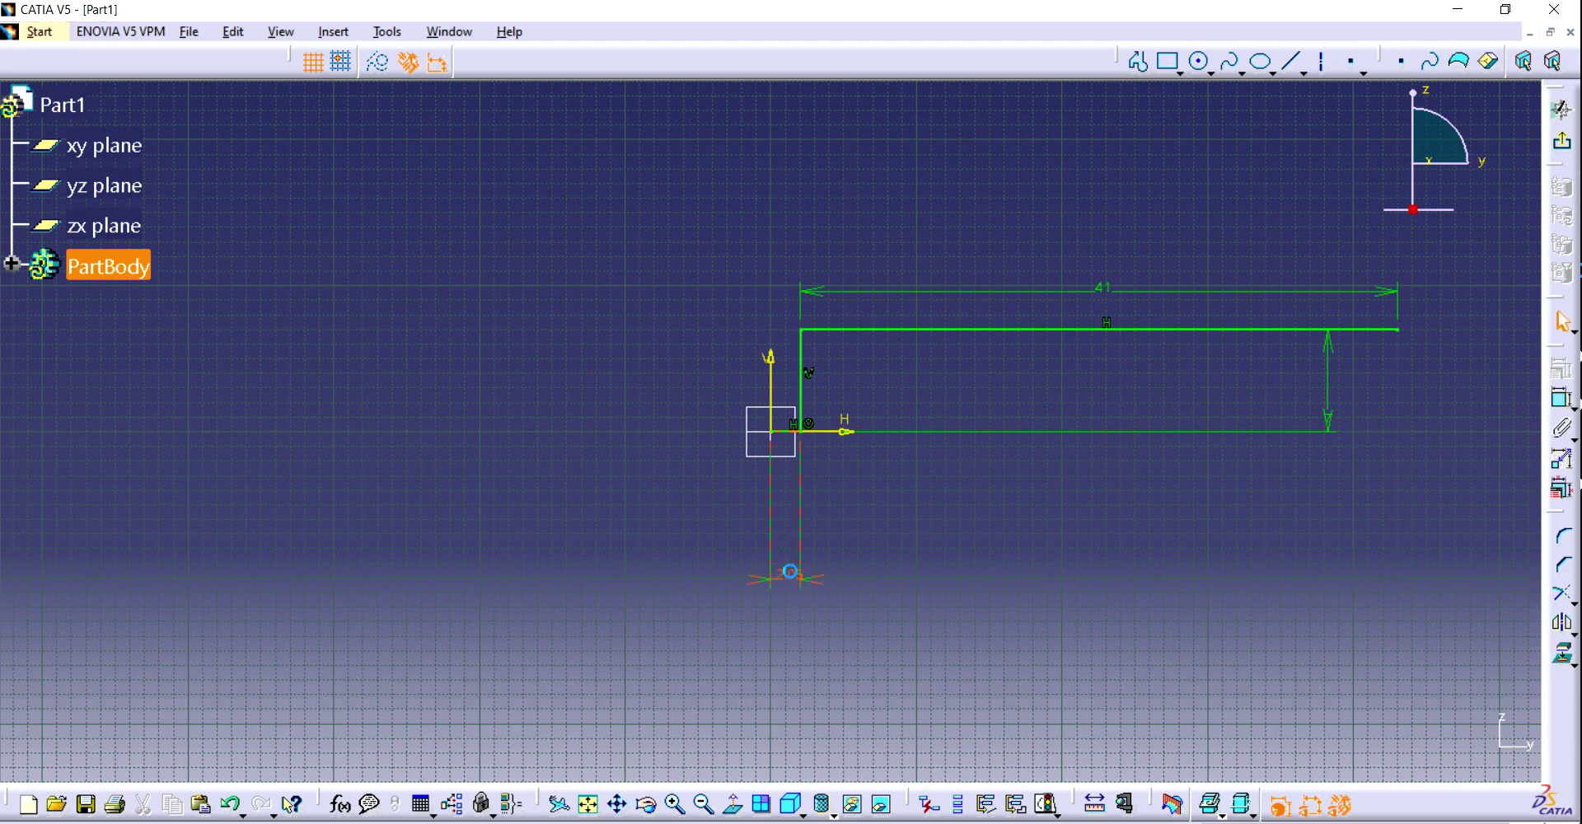
double_click(790, 572)
type("5.6cm")
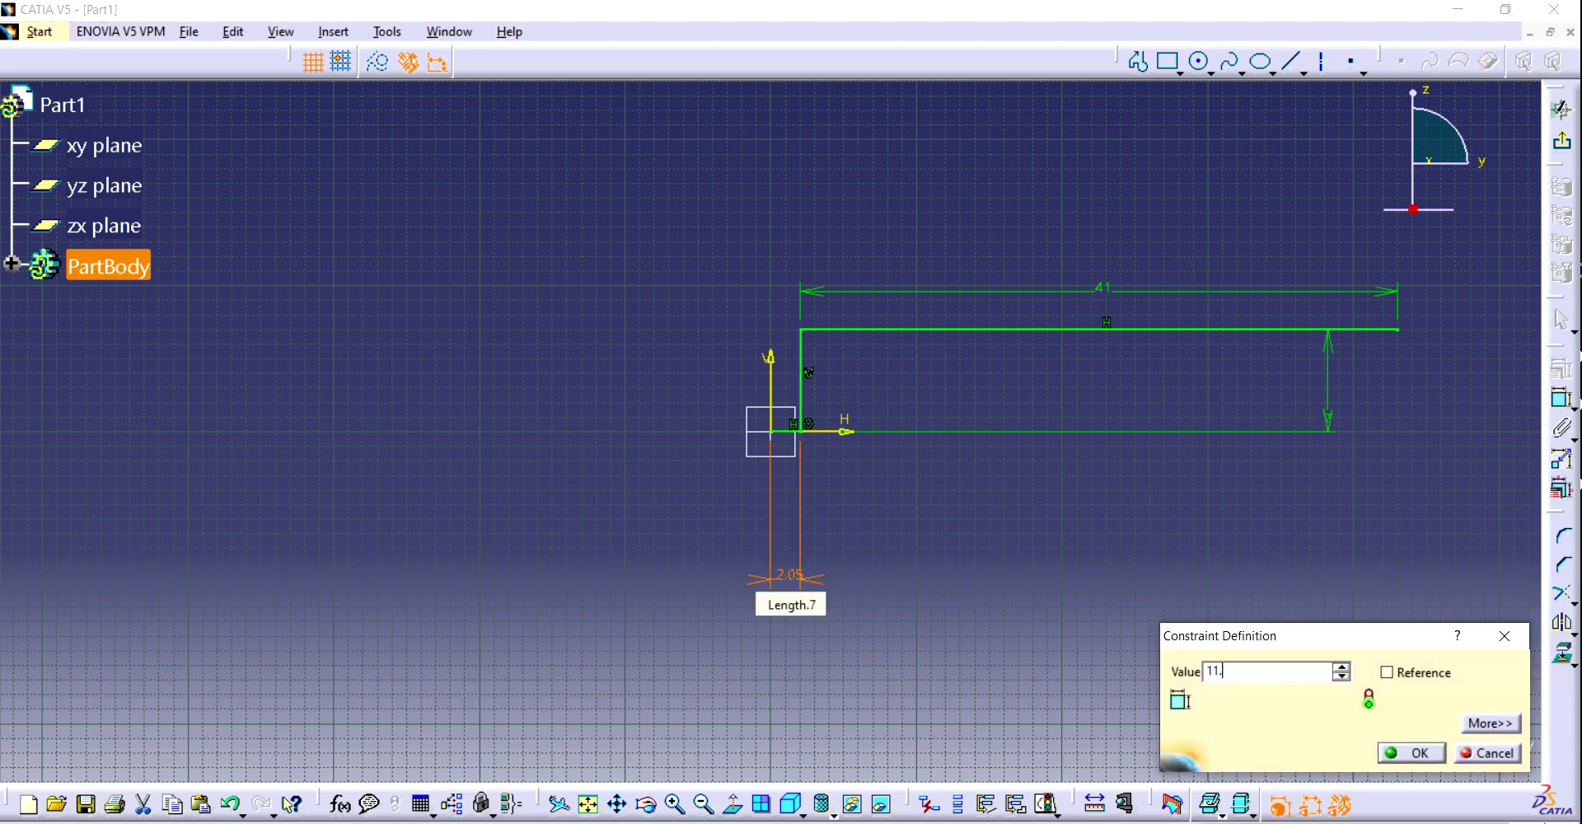
key("Return")
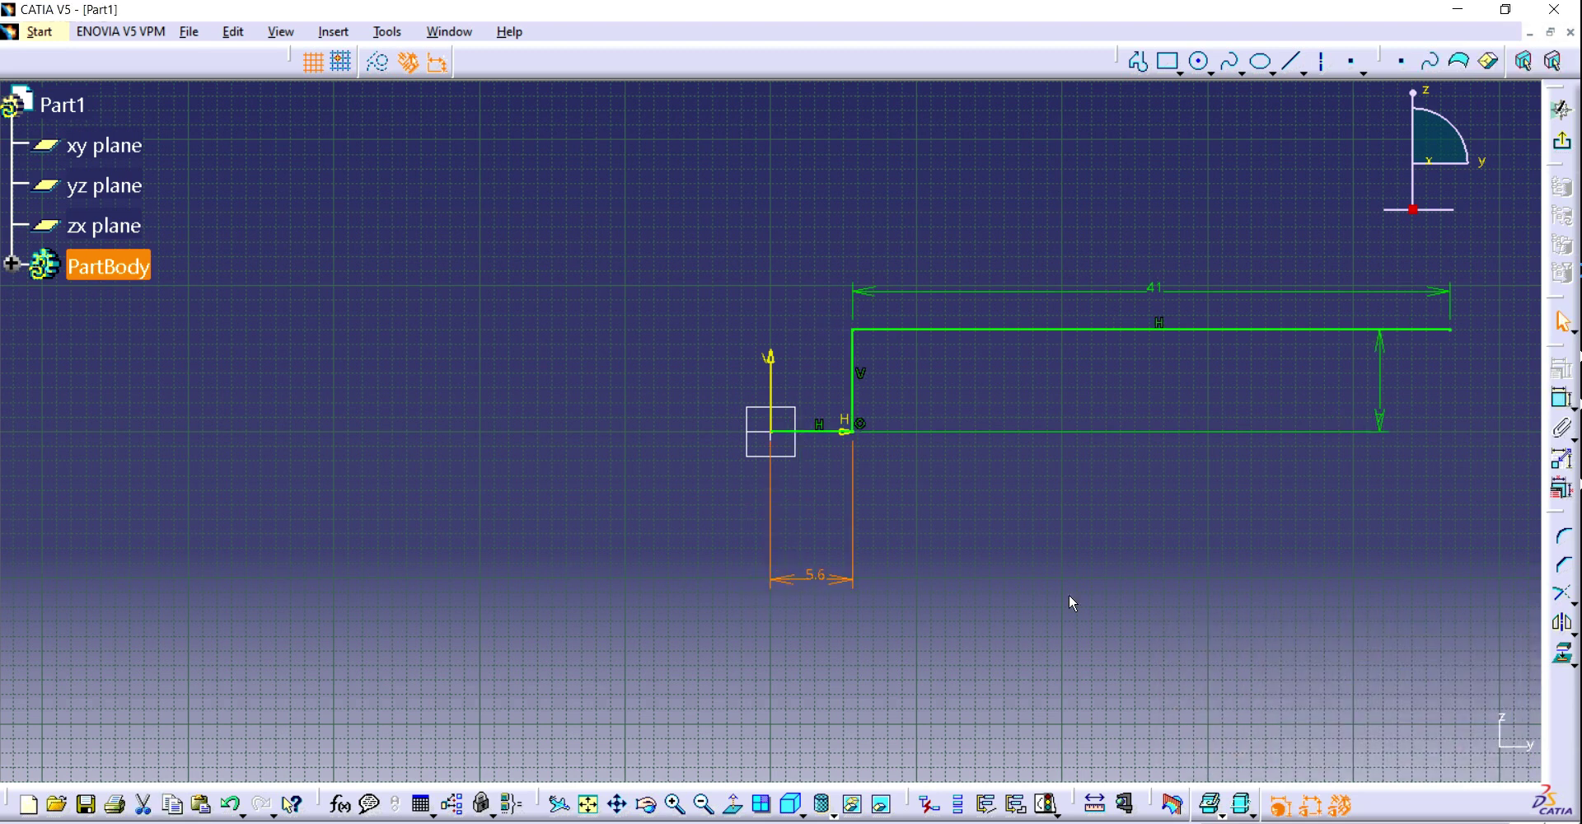
- Continue the profile from the free end of the 41 cm line with a downward-sloping line about 3.8 cm long and a vertical line down
left_click(607, 806)
left_click_drag(950, 702, 821, 690)
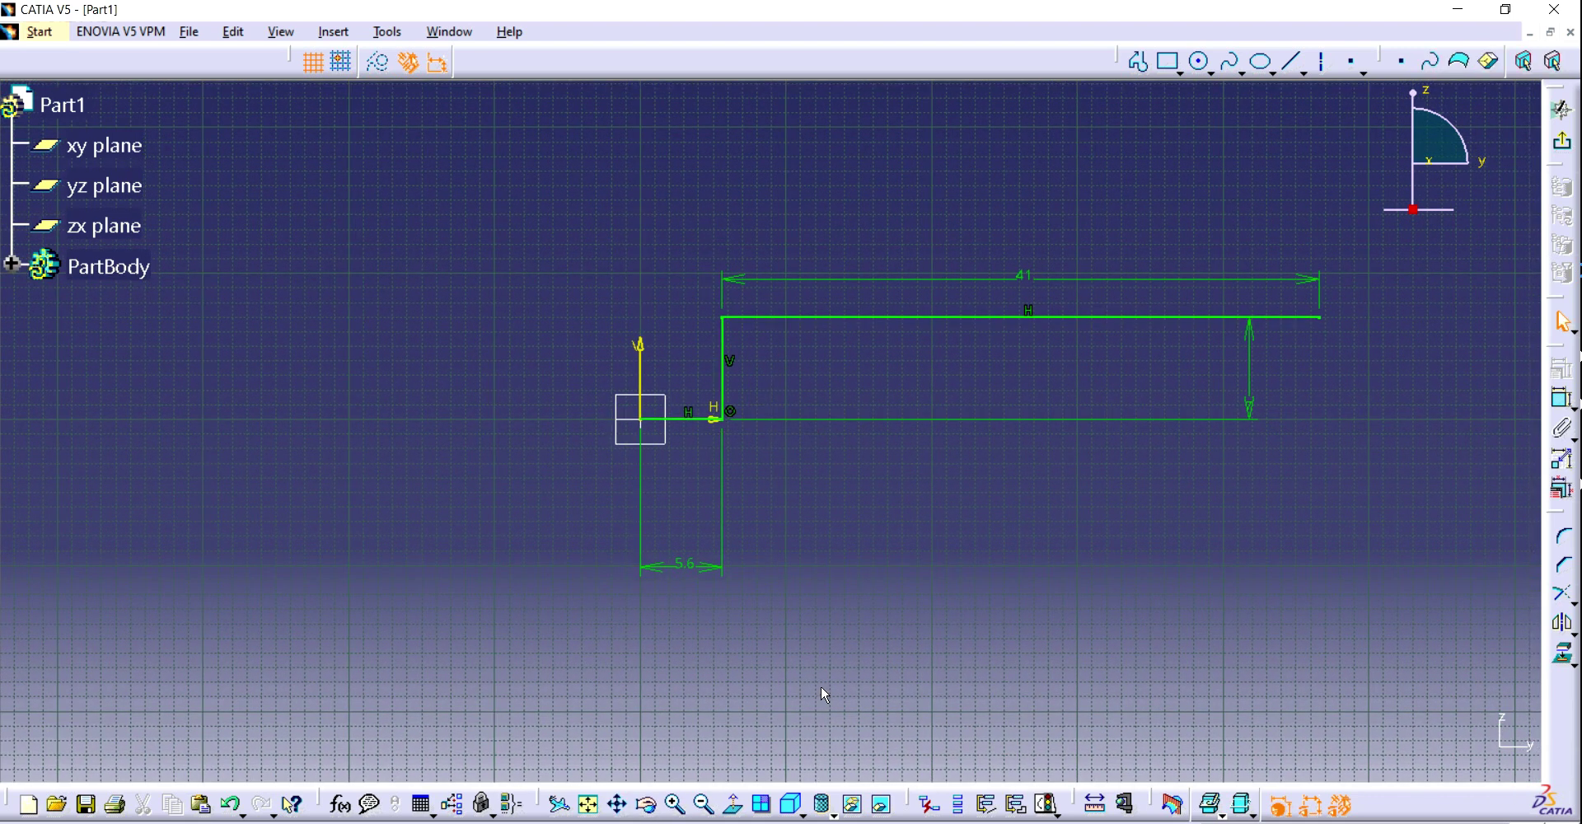
left_click(1138, 61)
left_click(1320, 317)
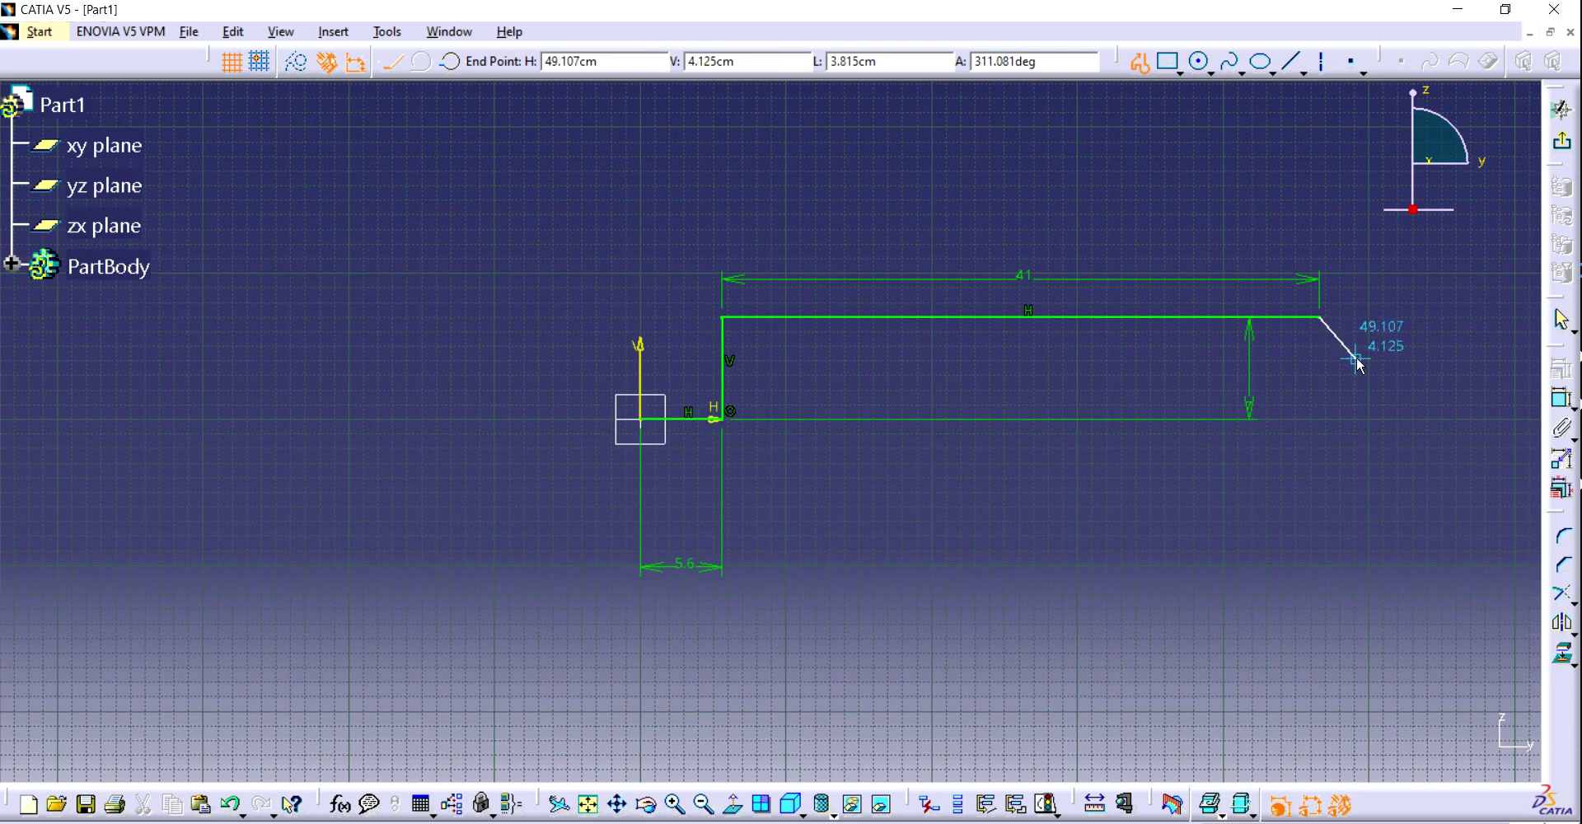
left_click(1355, 357)
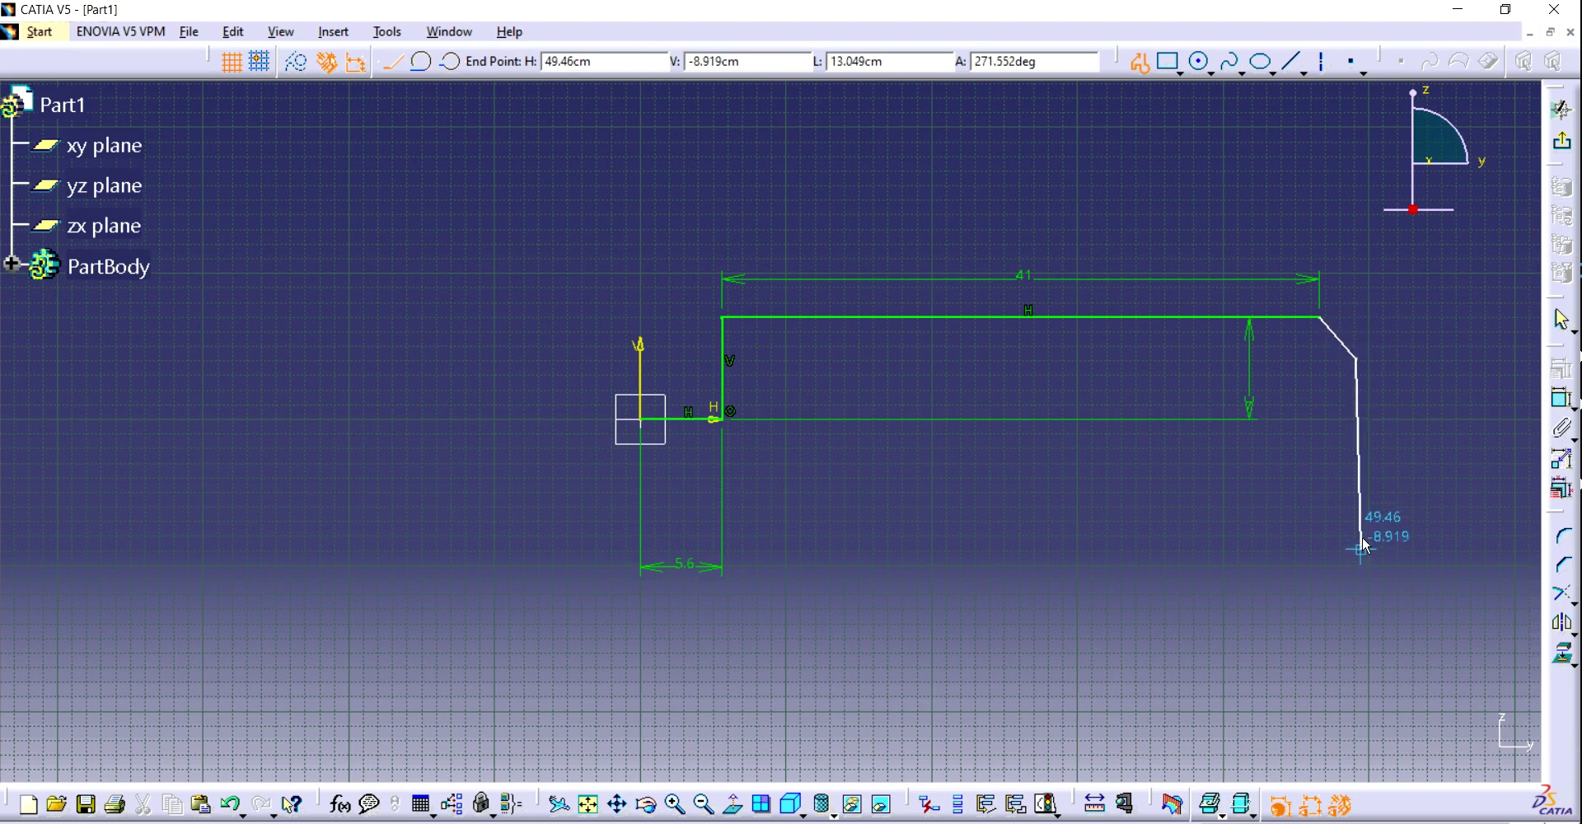
left_click(1356, 499)
double_click(1361, 508)
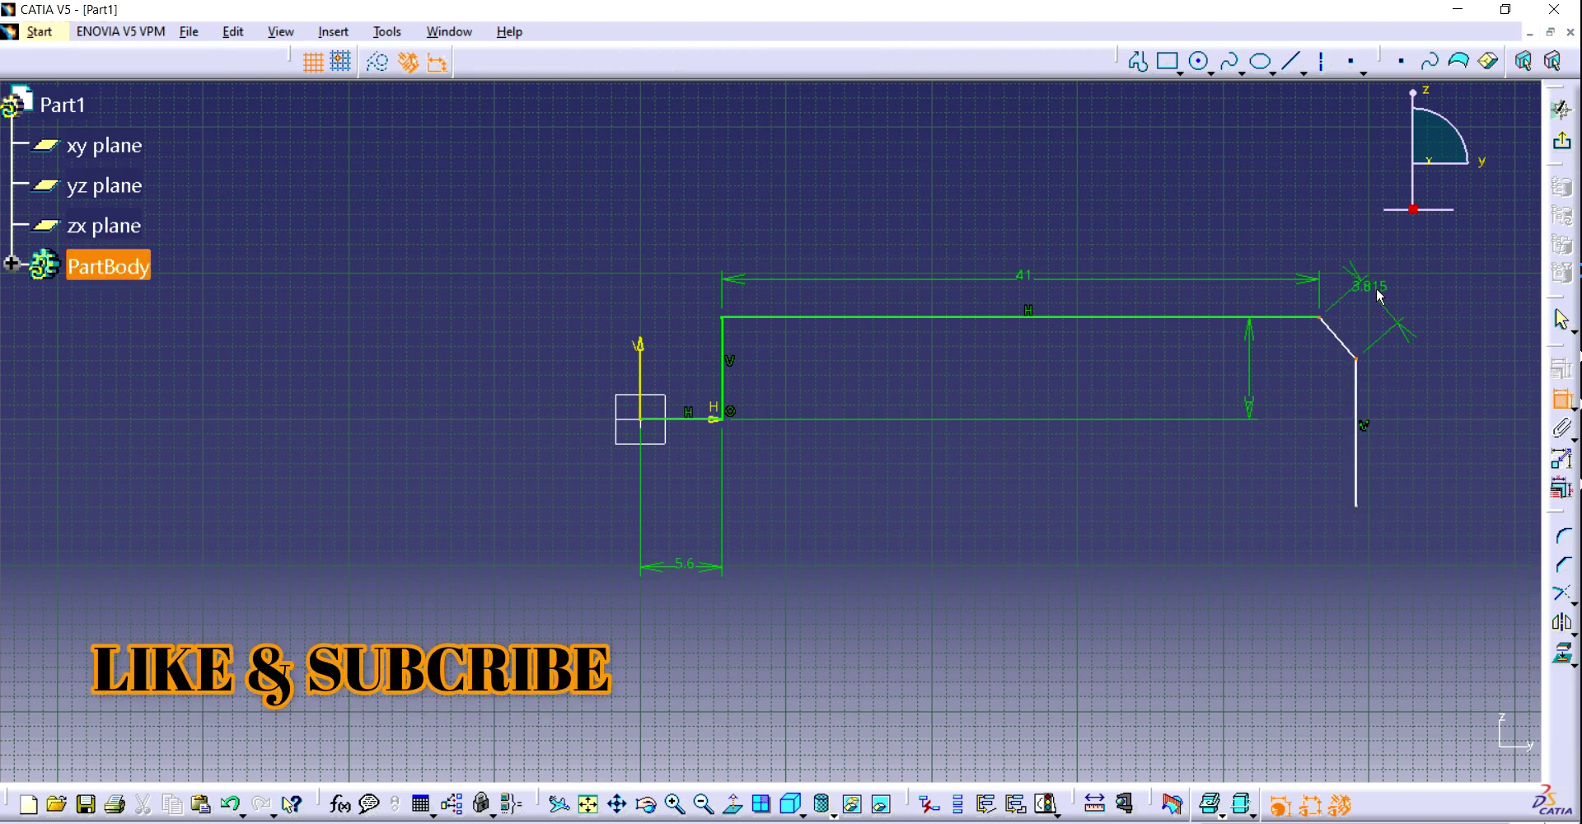
- Set the horizontal offset between the 41 cm line's free end and the outer vertical line to 4.6 cm
left_click(1560, 399)
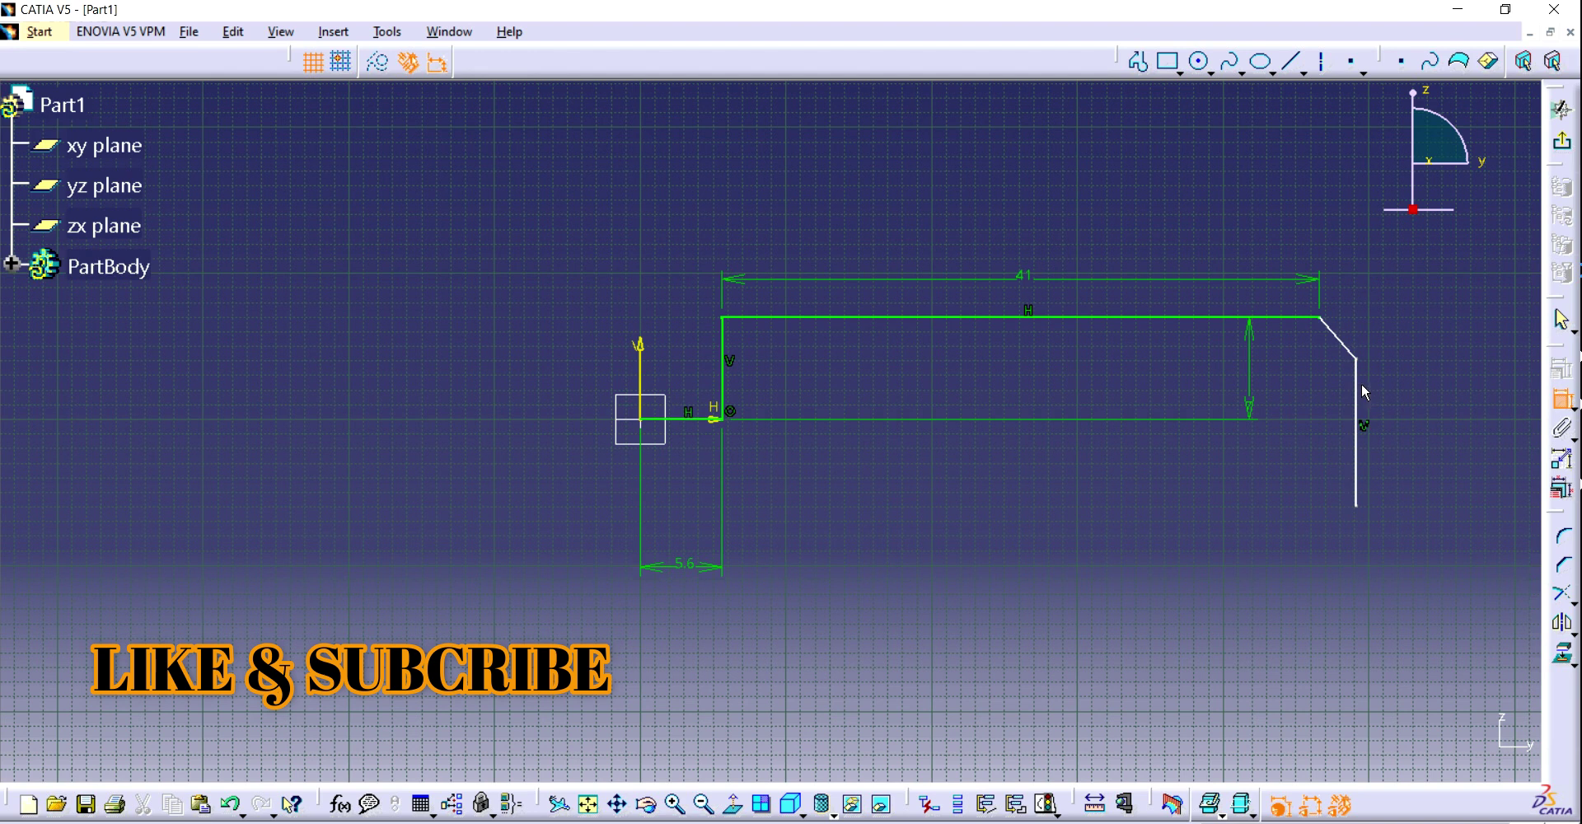
left_click(1358, 383)
left_click(1321, 318)
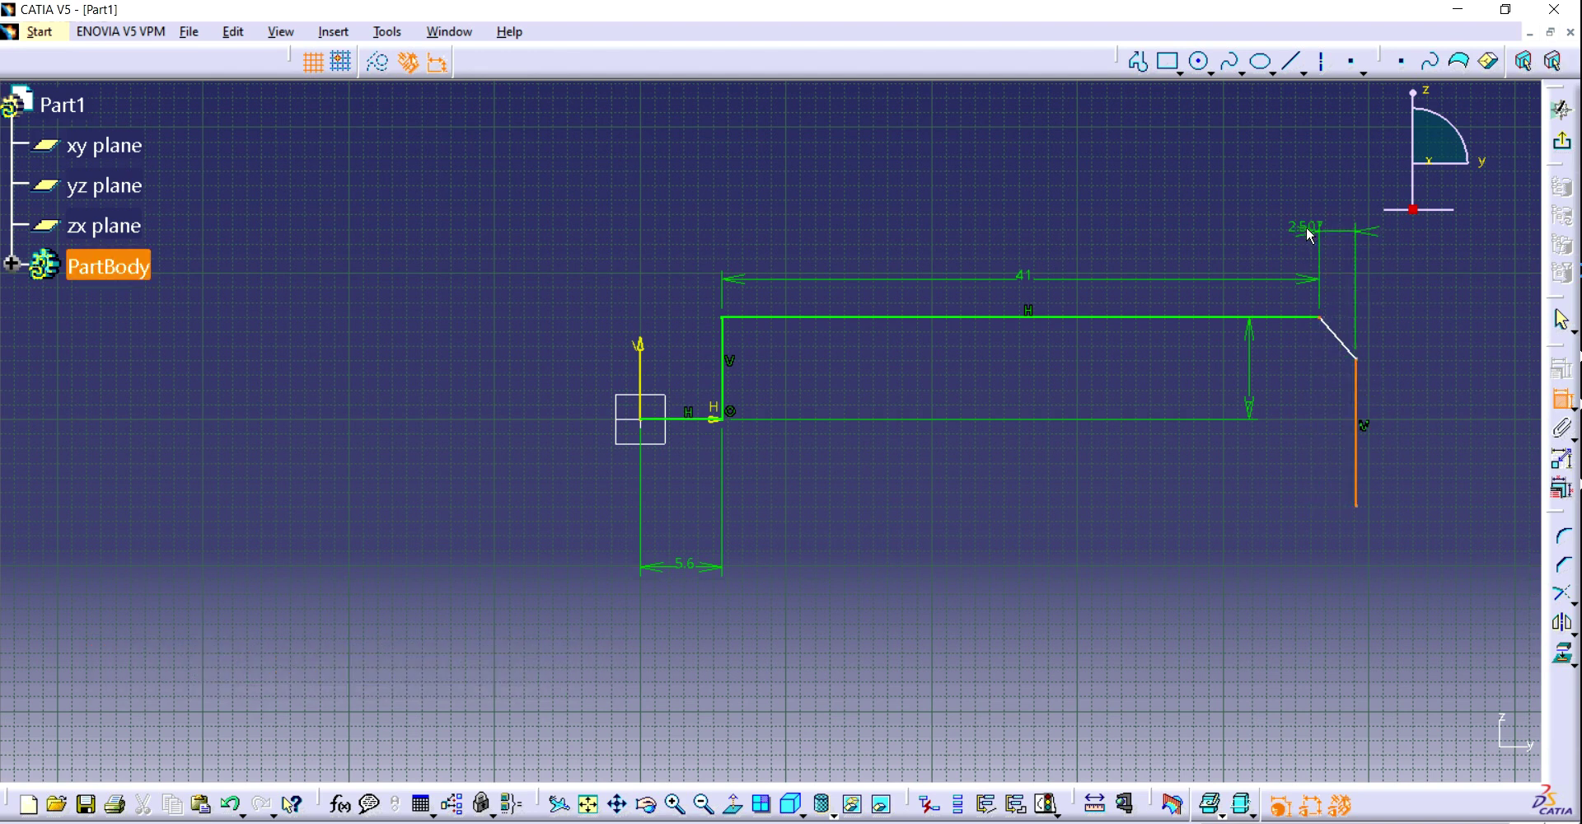
left_click(1314, 214)
double_click(1319, 212)
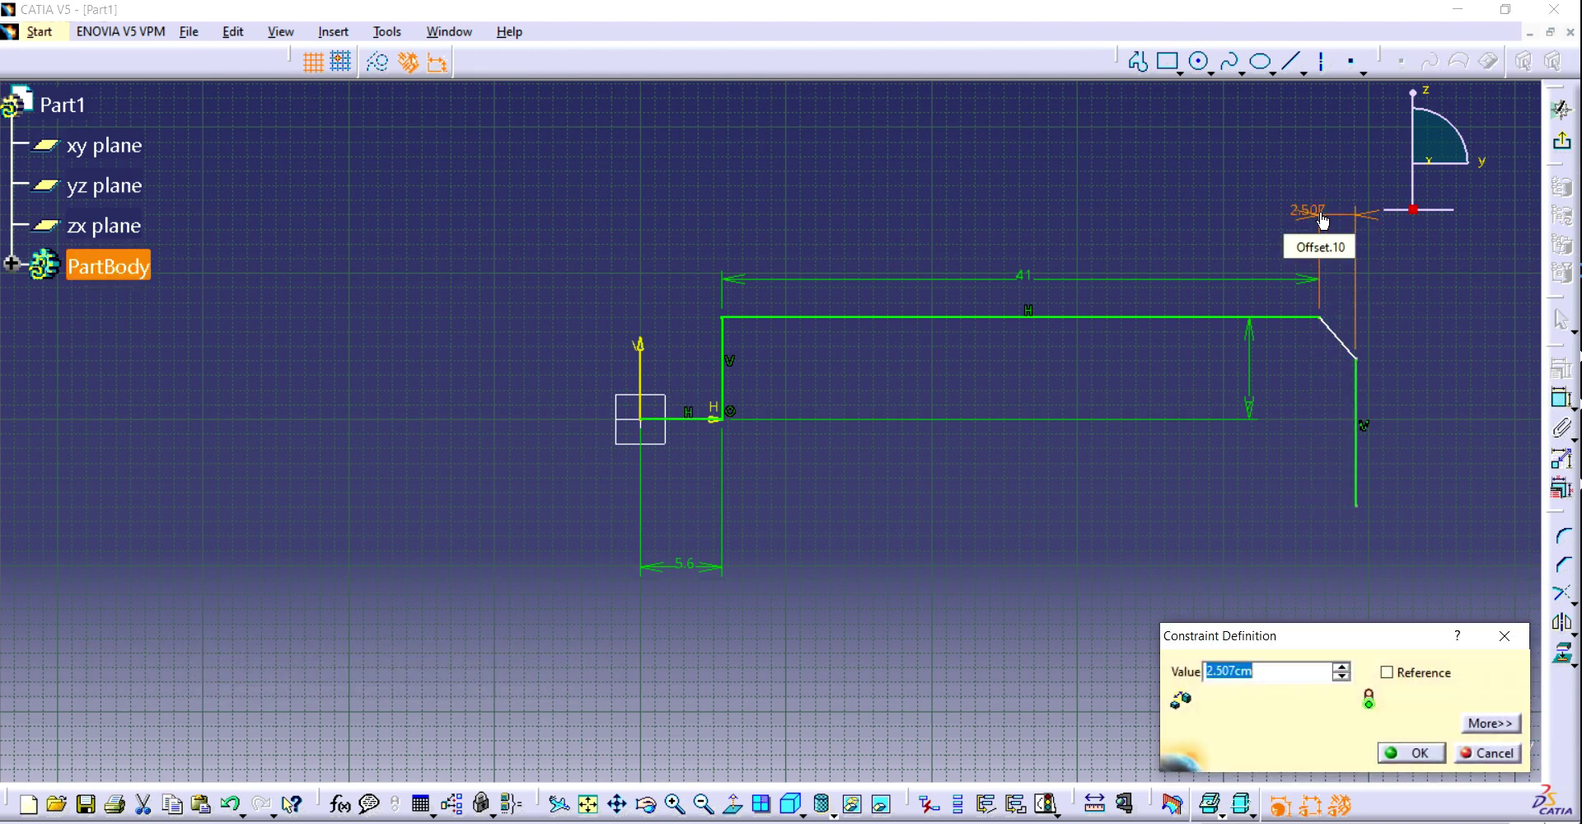
type("4.6")
key("Return")
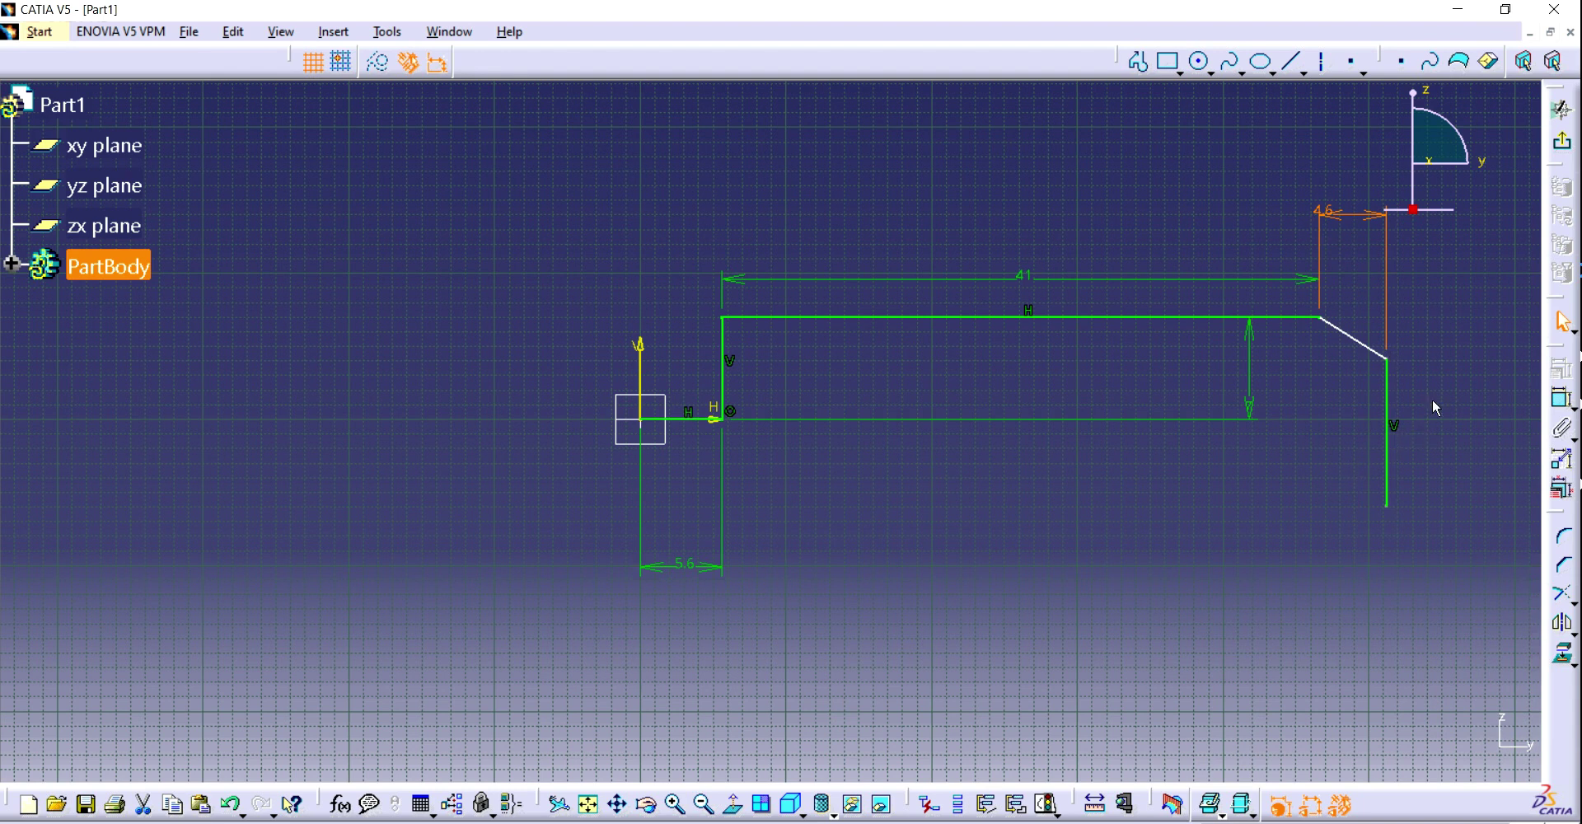
- Set the vertical distance between the 41 cm line and the lower end of the sloped line to 3.9 cm
left_click(1562, 398)
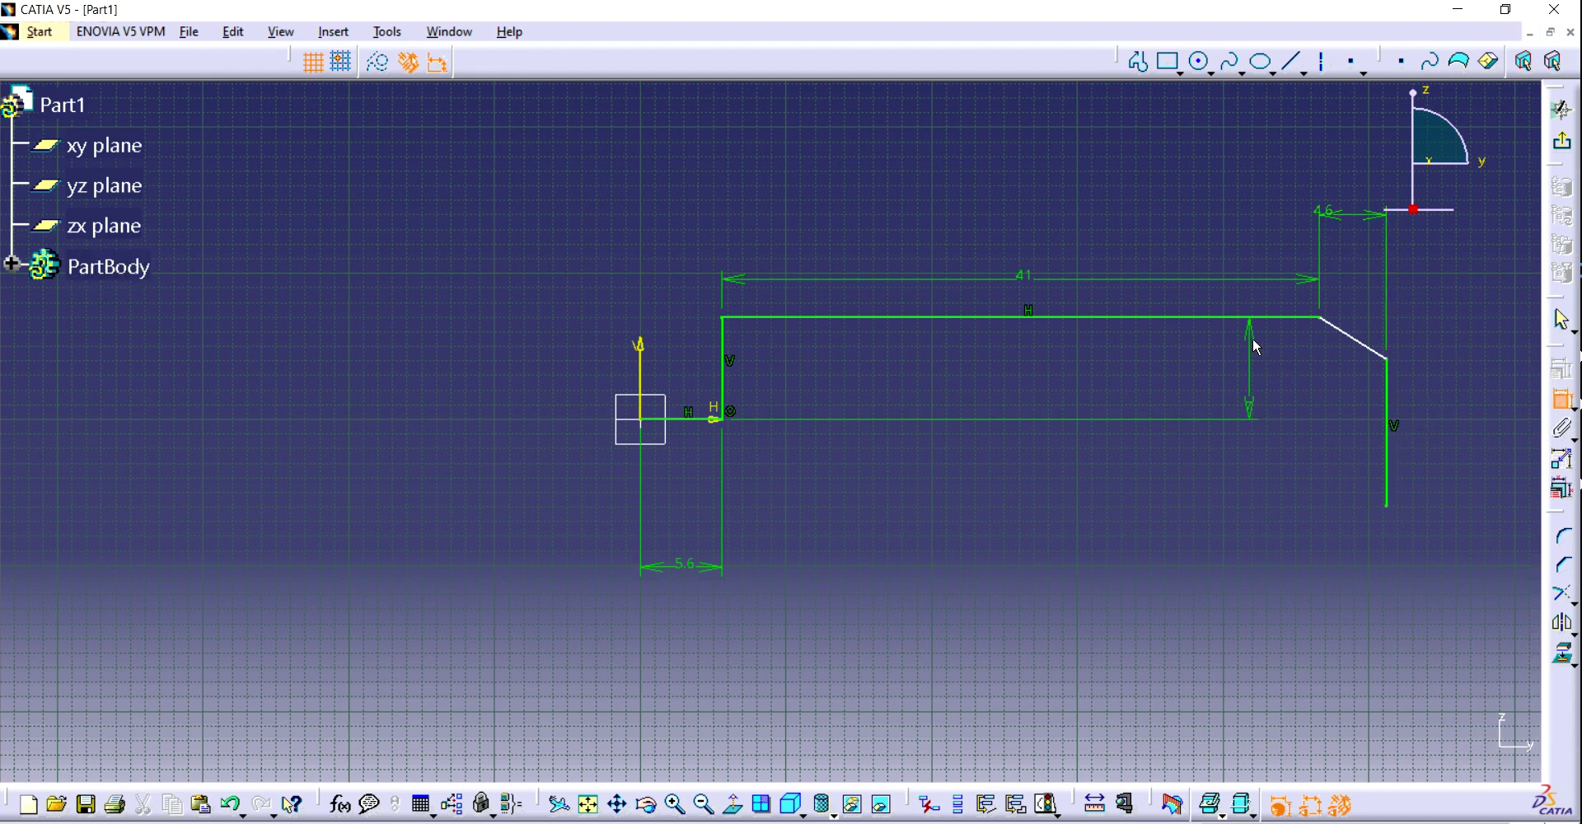
left_click(1257, 314)
left_click(1389, 359)
left_click(1459, 364)
double_click(1459, 364)
type("3.9")
key("Return")
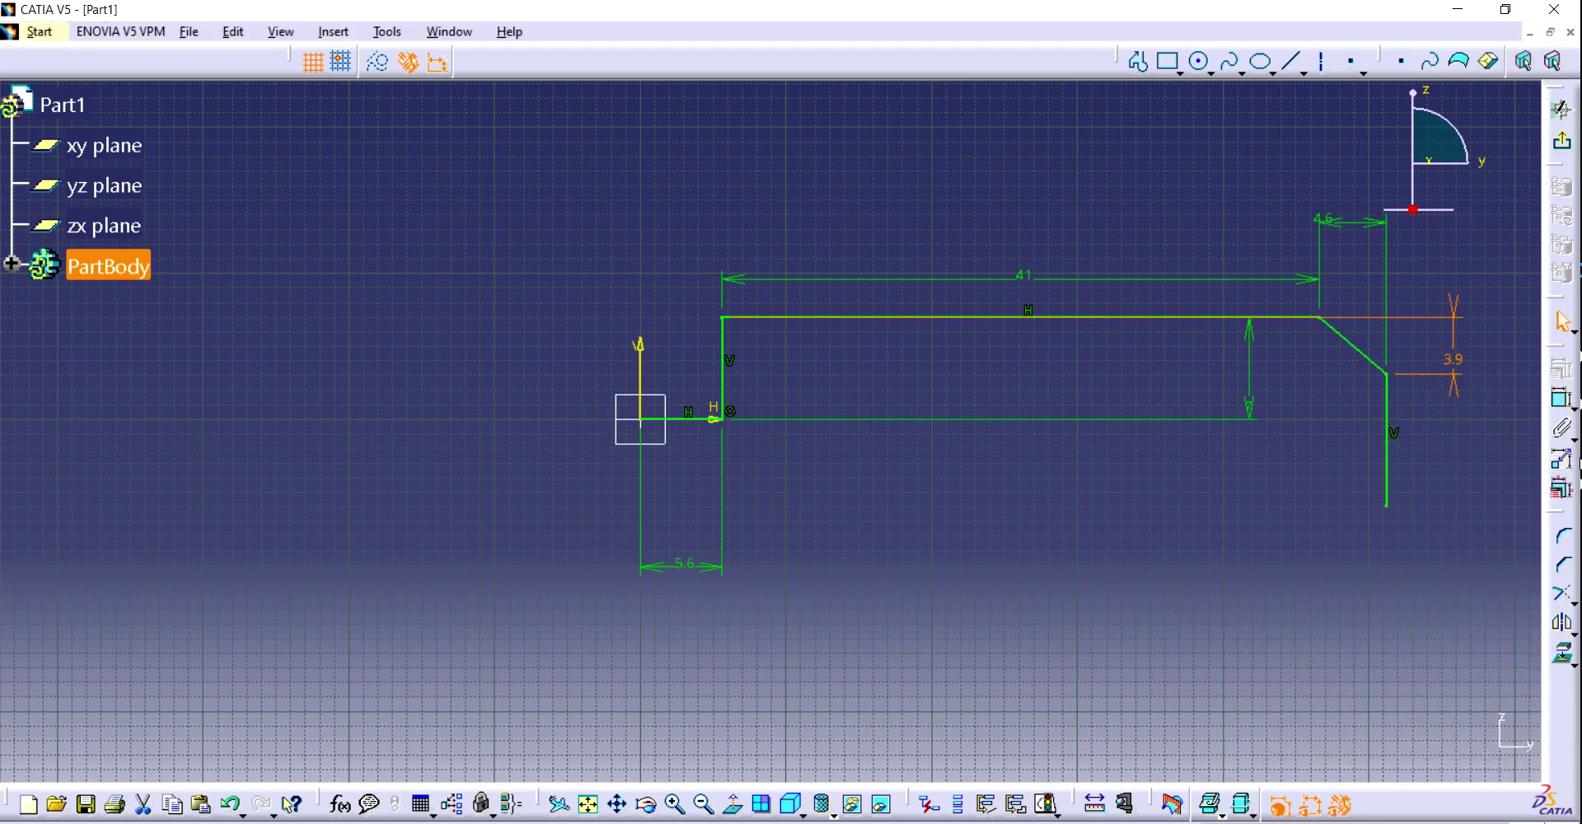
- Dimension the outer vertical line below the sloped line and set its length to 7.4 cm
left_click(1389, 416)
left_click(1561, 399)
left_click(1479, 419)
double_click(1480, 420)
type("3")
key("BackSpace")
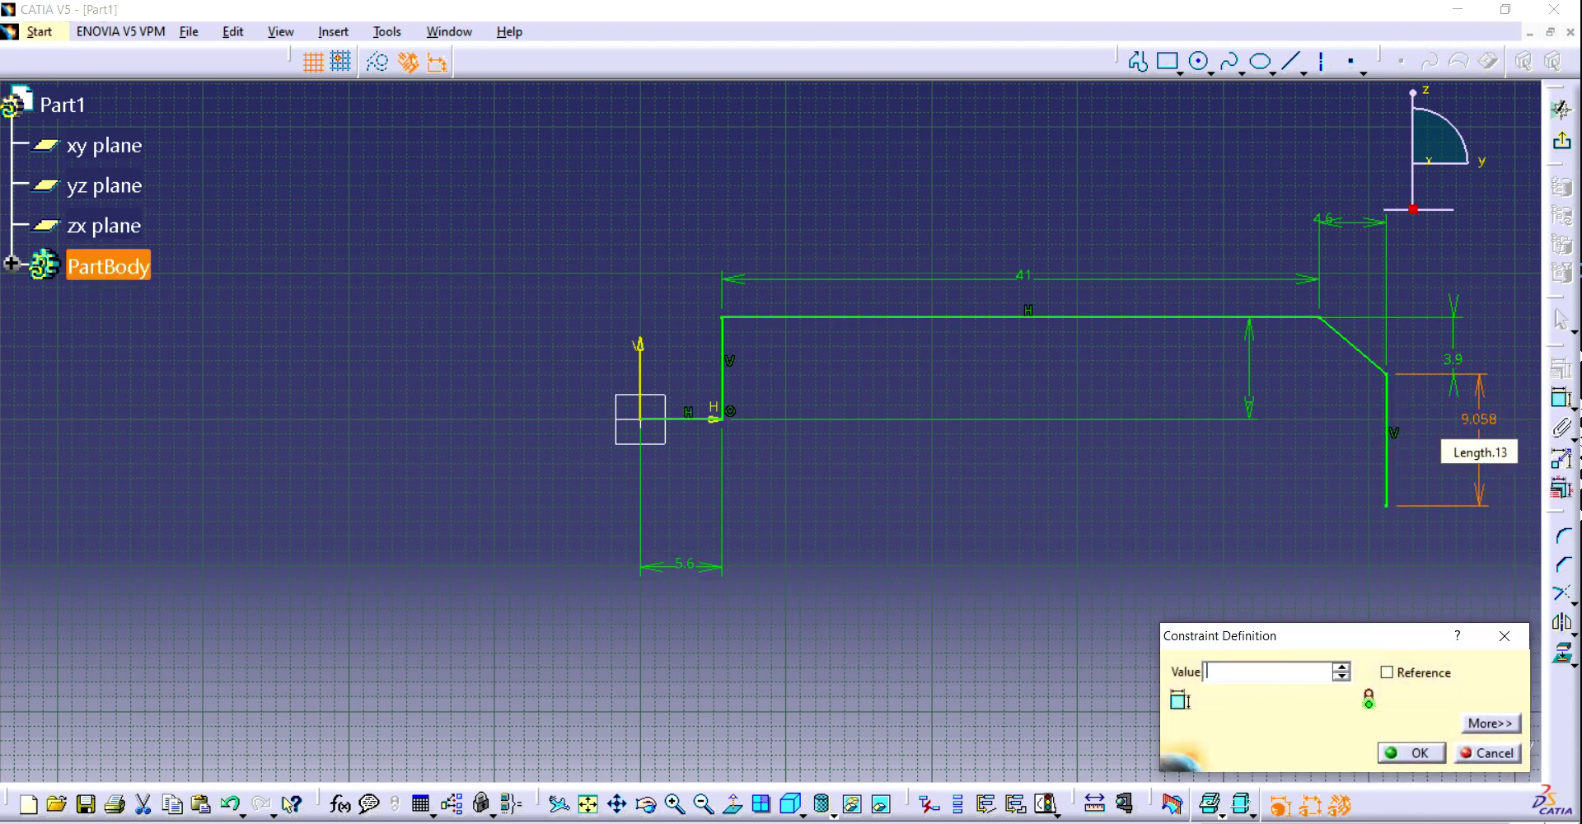
type("7.4")
key("Return")
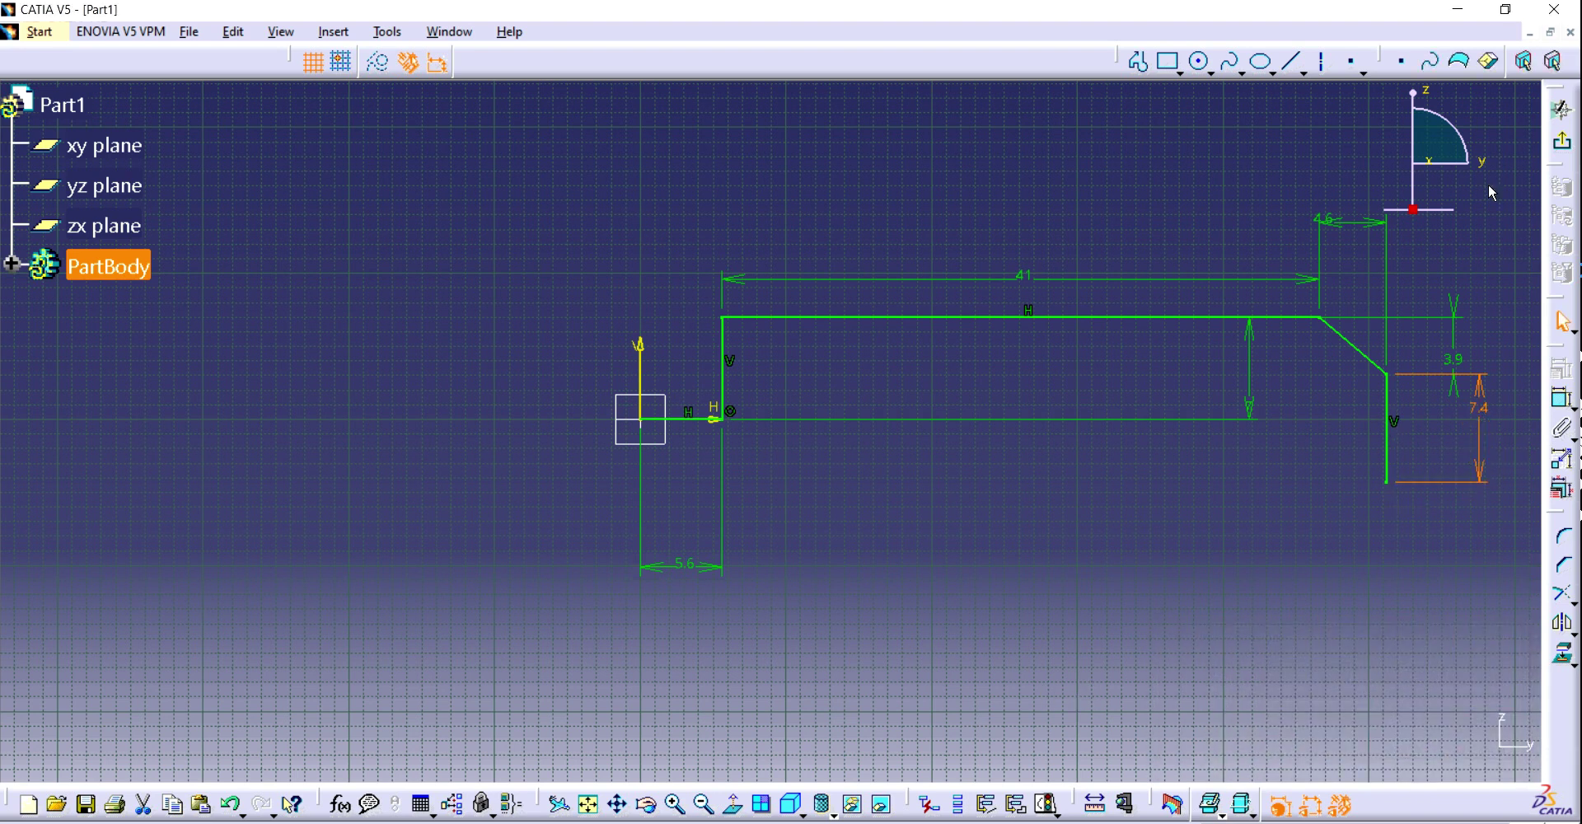
- Continue the profile from the 7.4 cm line's lower end with an inward horizontal line about 9 cm long, an inward downward slope and another horizontal line
left_click(1139, 61)
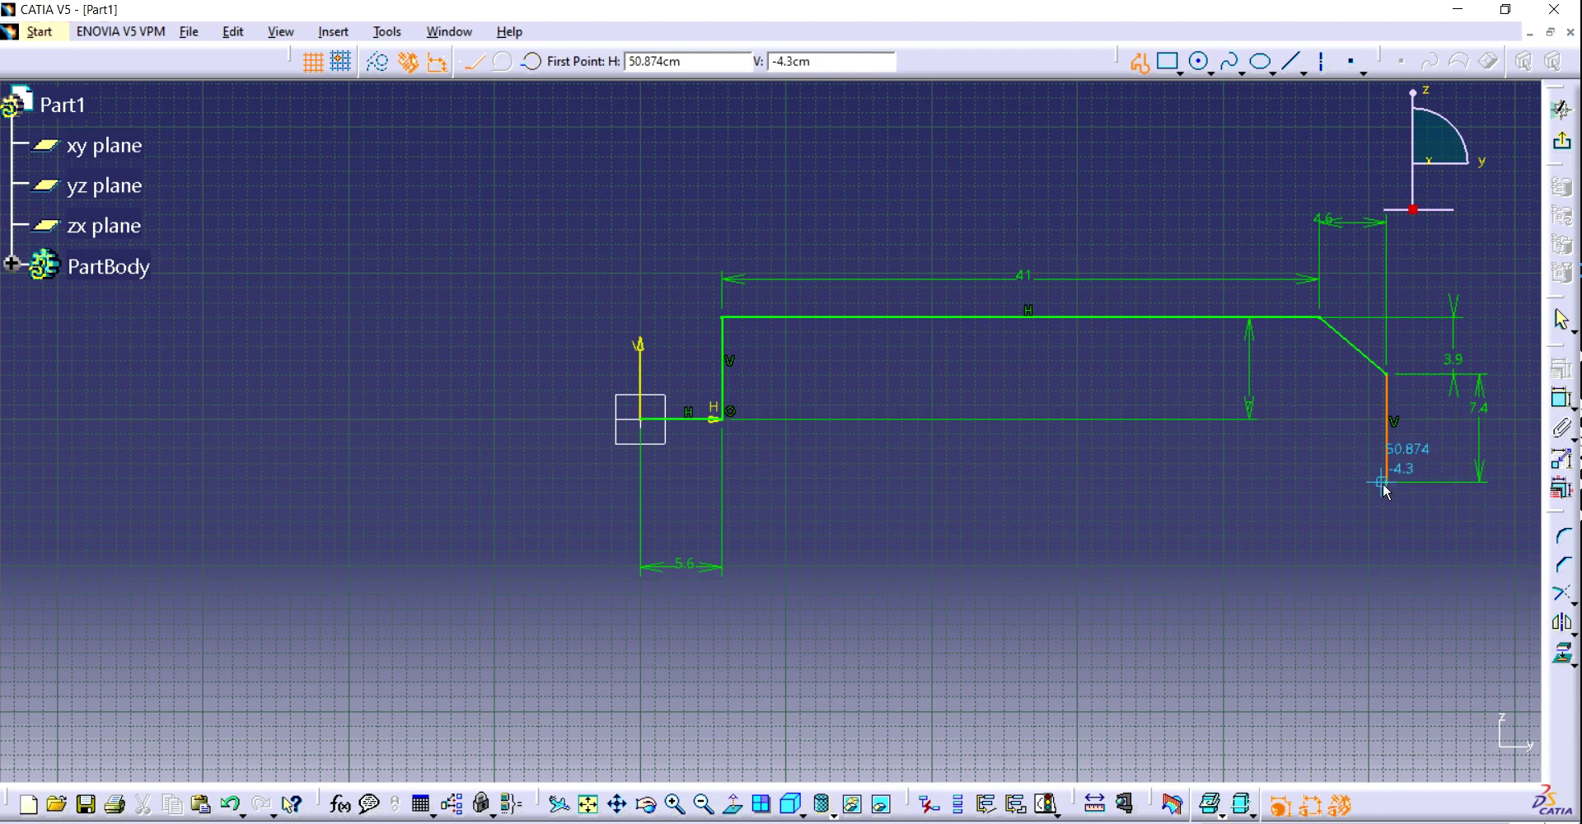
left_click(1387, 483)
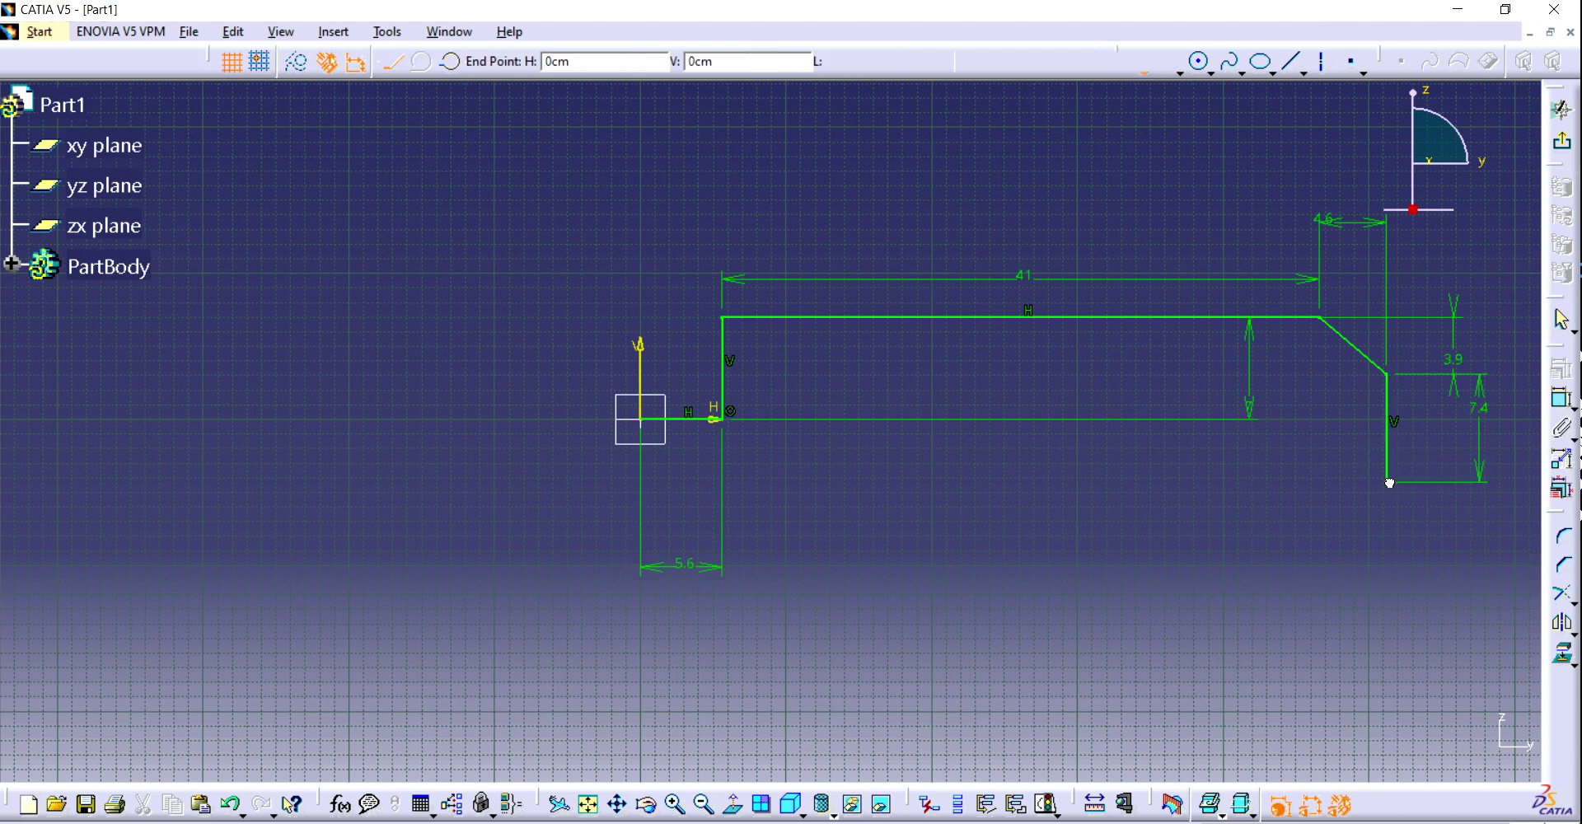
left_click(1256, 481)
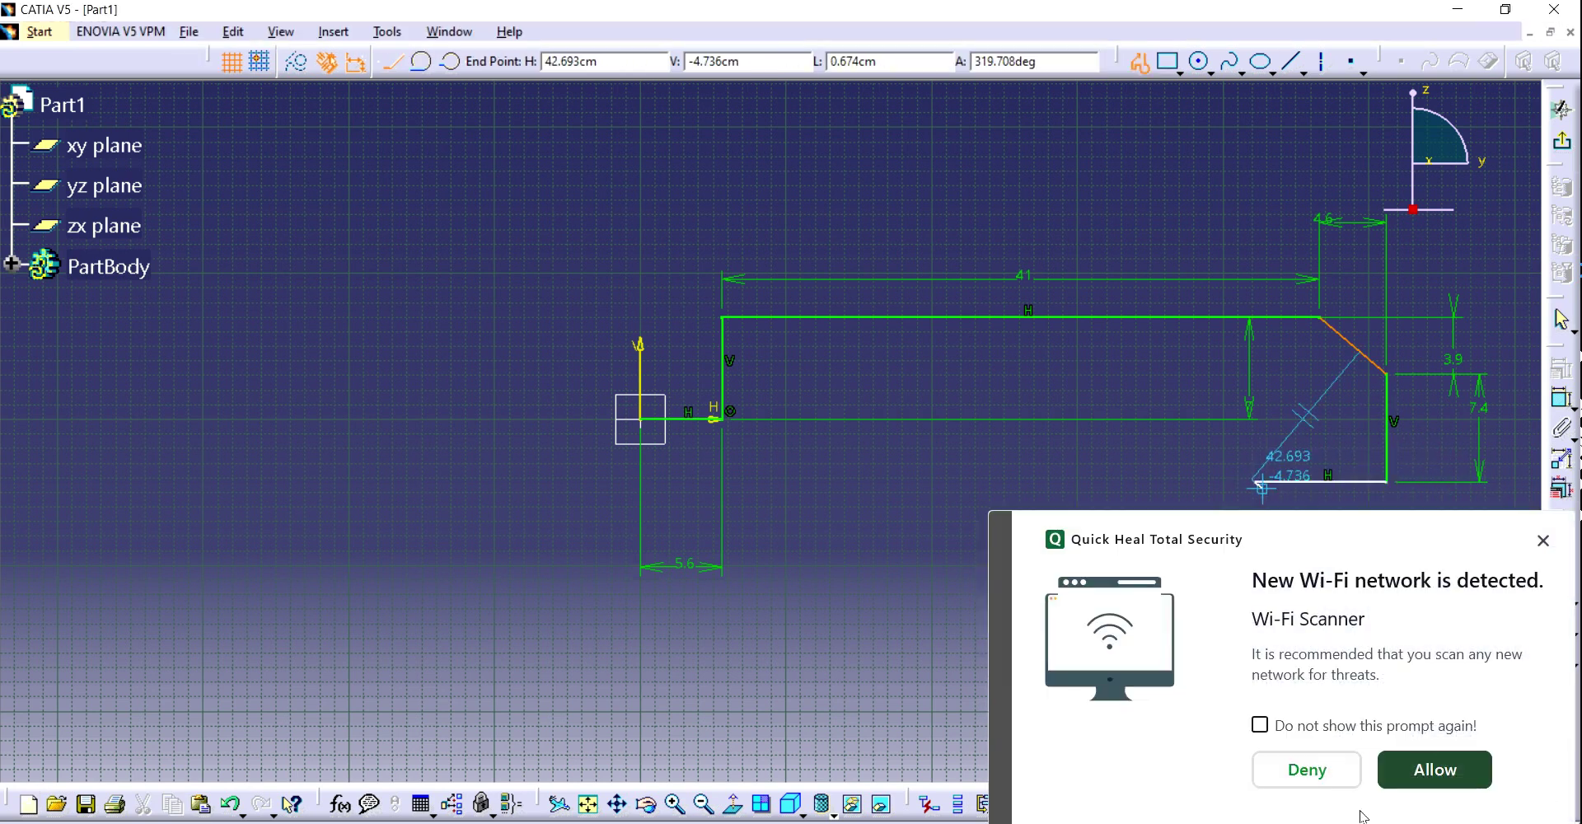
left_click(1345, 781)
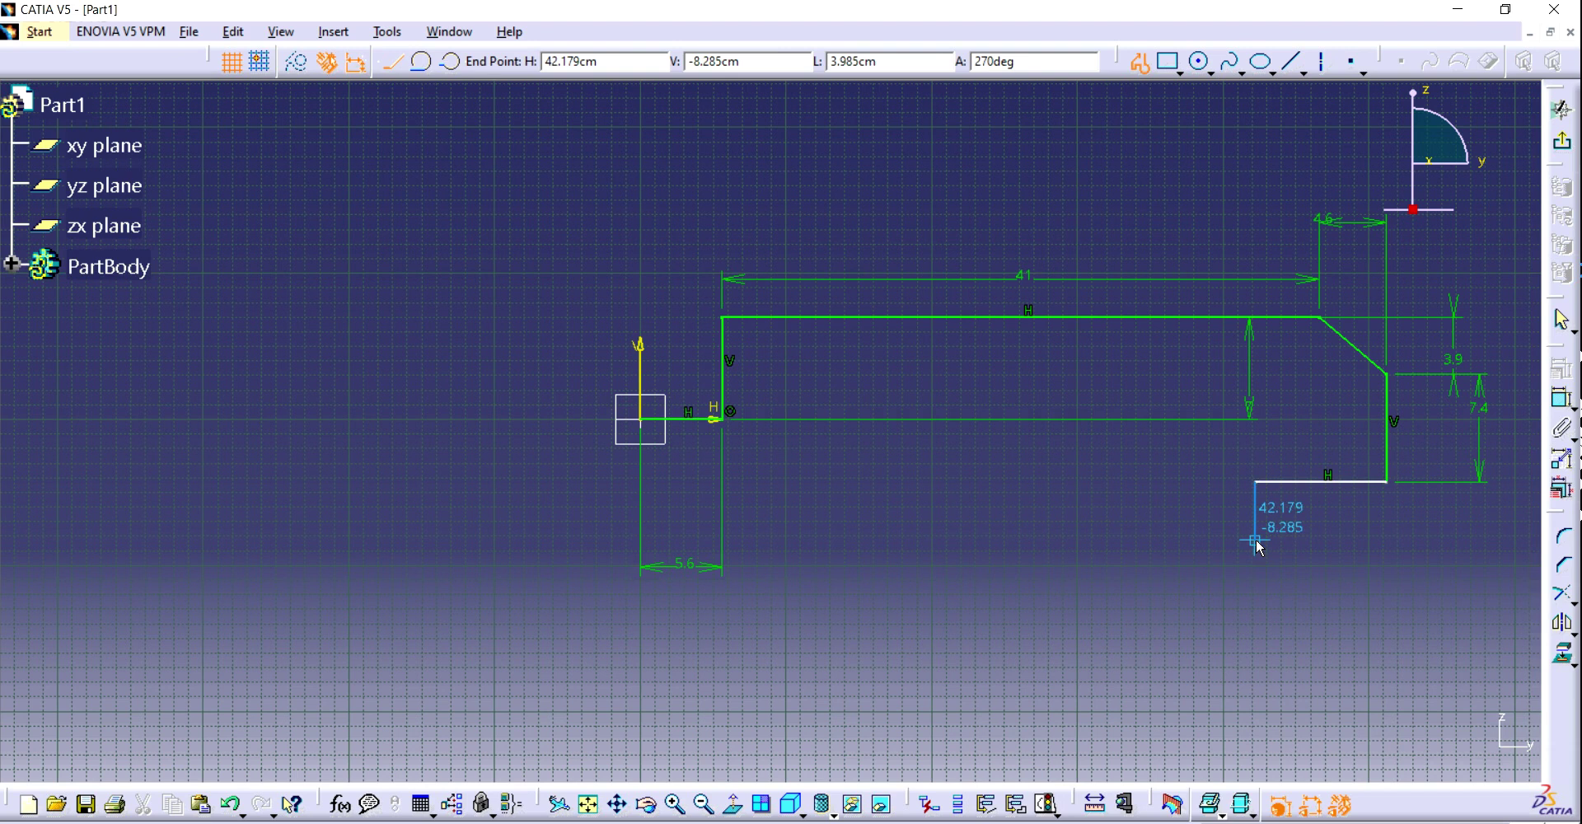
left_click(1210, 560)
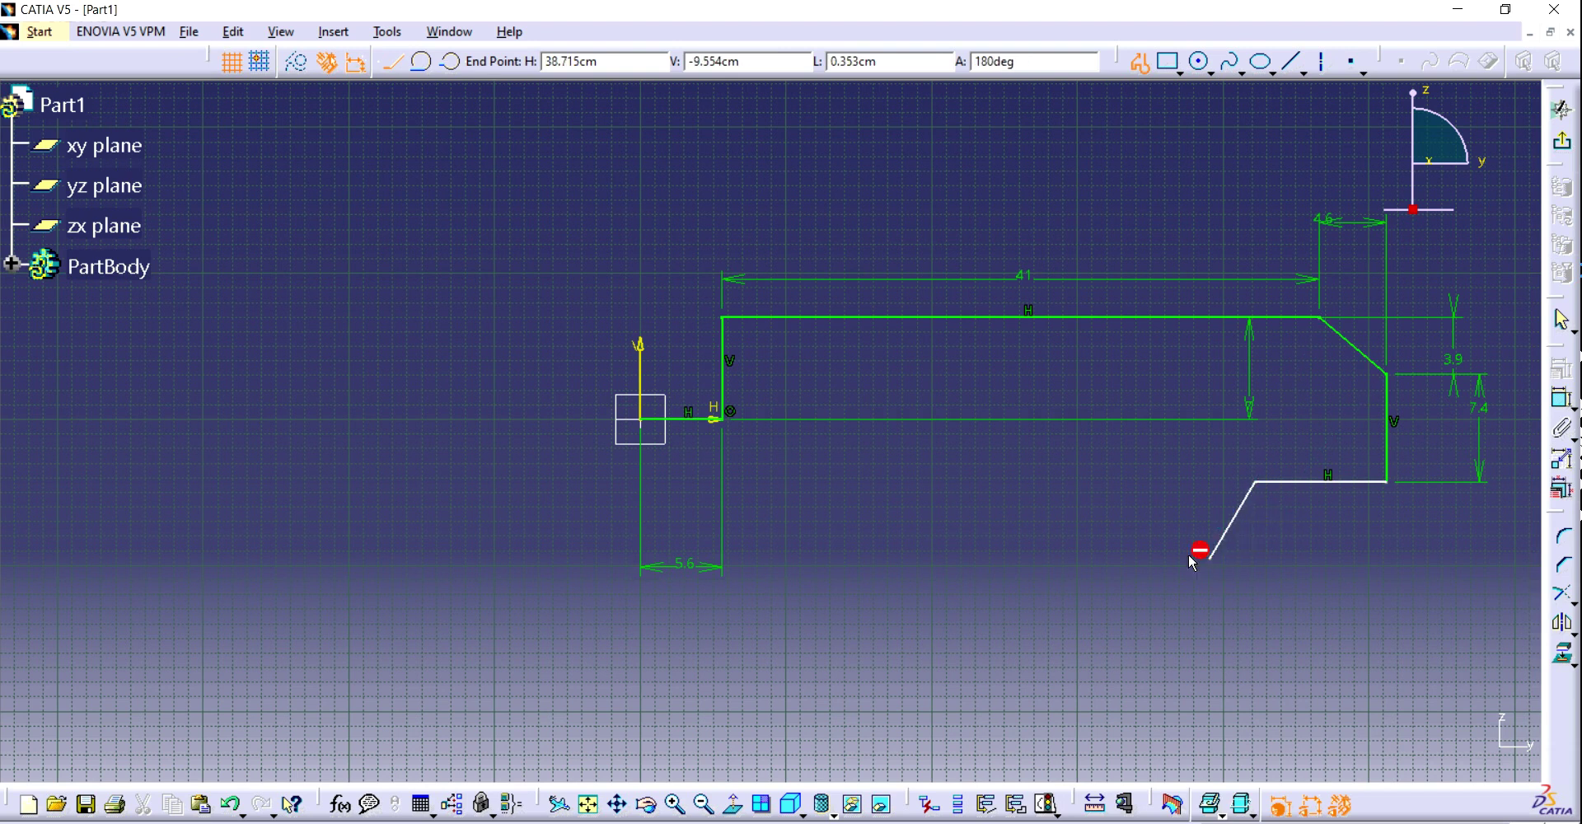
double_click(1143, 559)
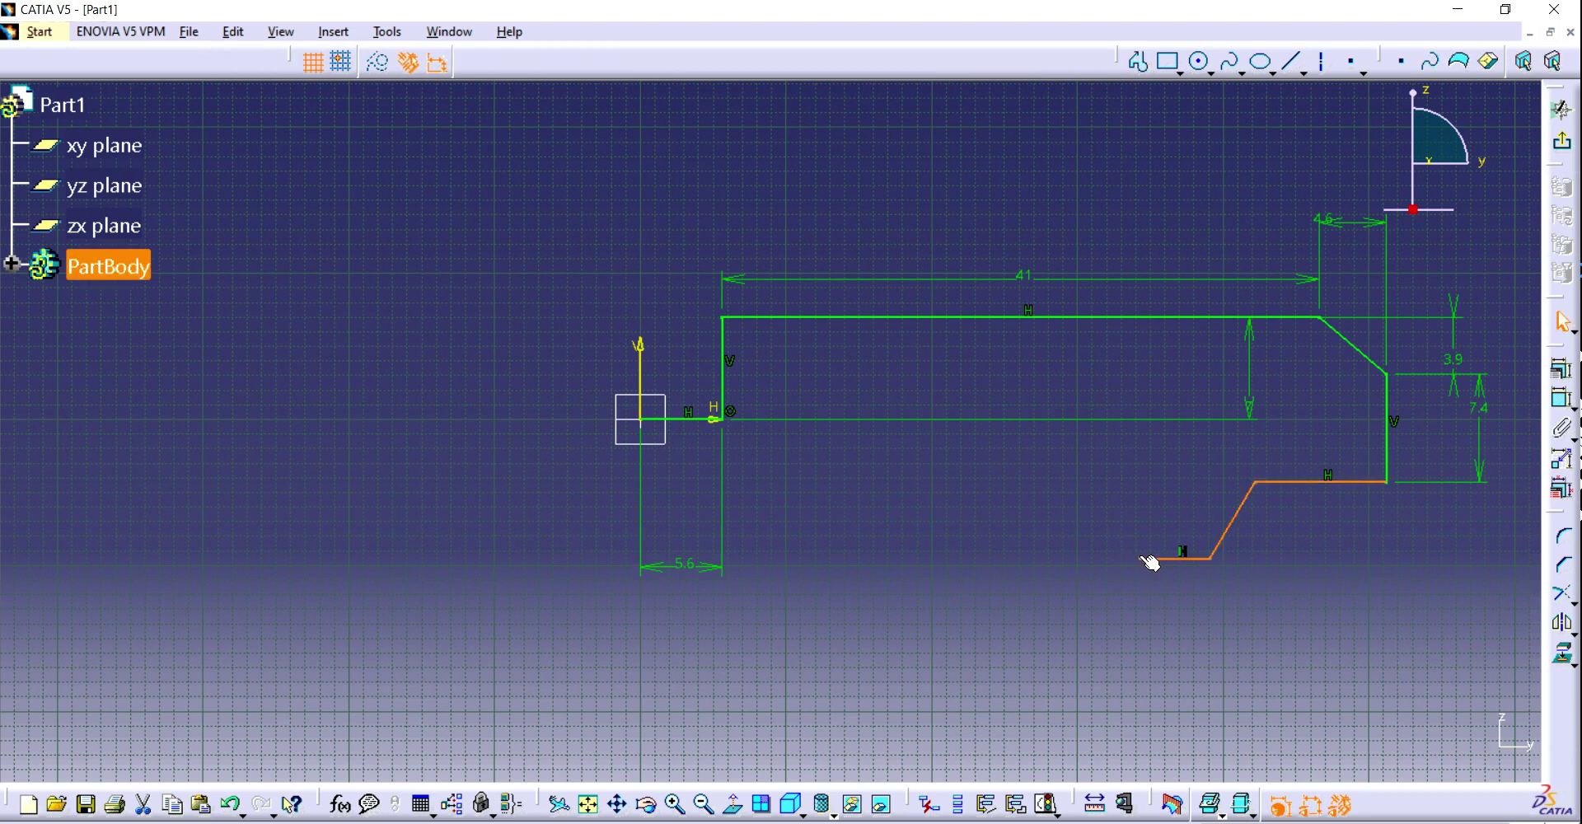
left_click(1446, 554)
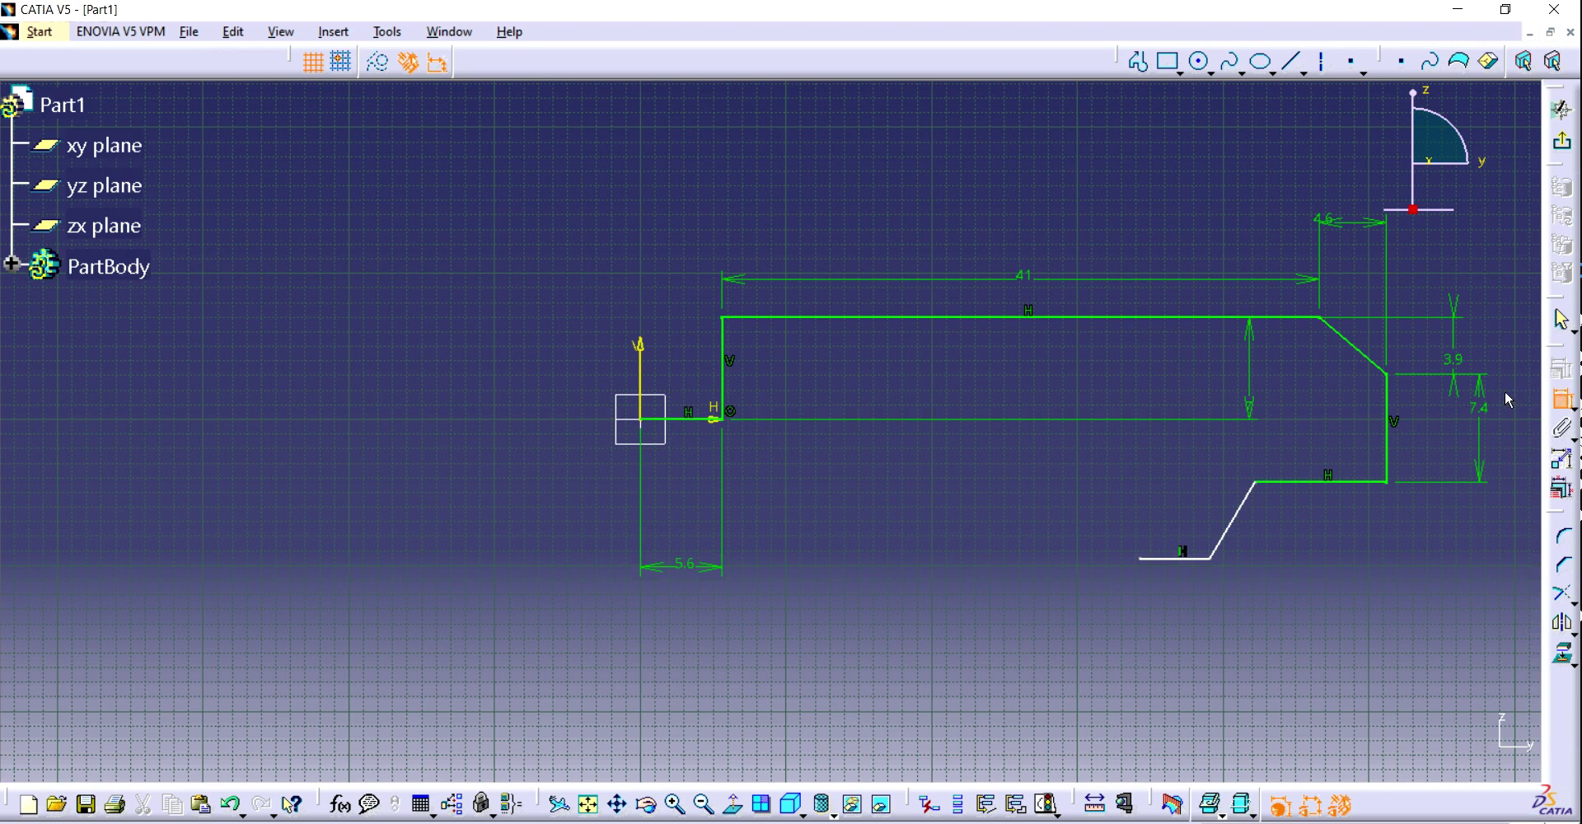
- Dimension the horizontal distance between the inner and outer vertical lines, and delete the 41 cm dimension of the upper horizontal line
left_click(1387, 416)
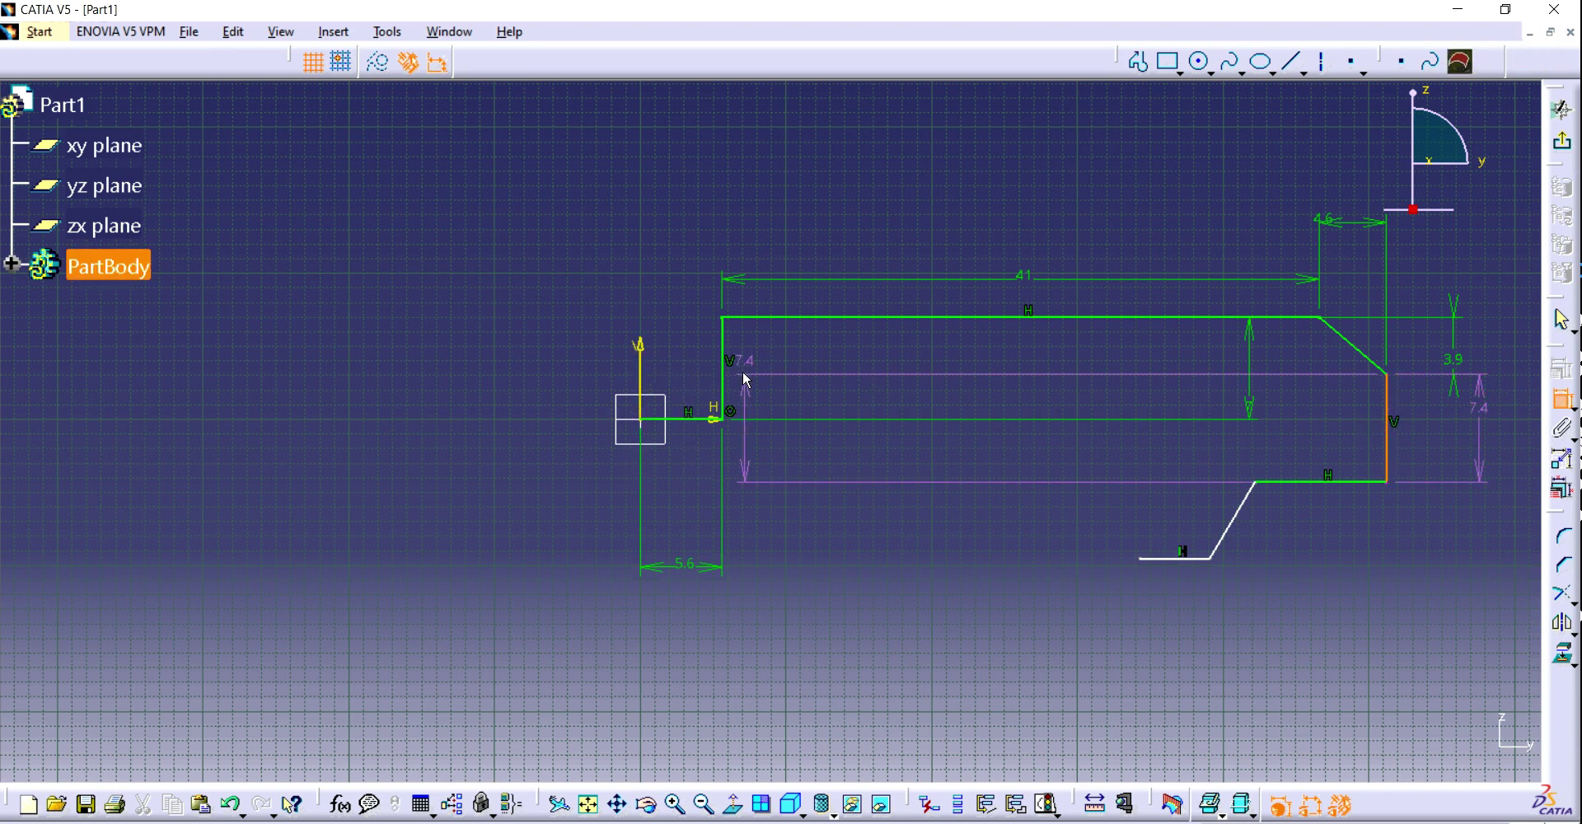
left_click(724, 354)
left_click(771, 217)
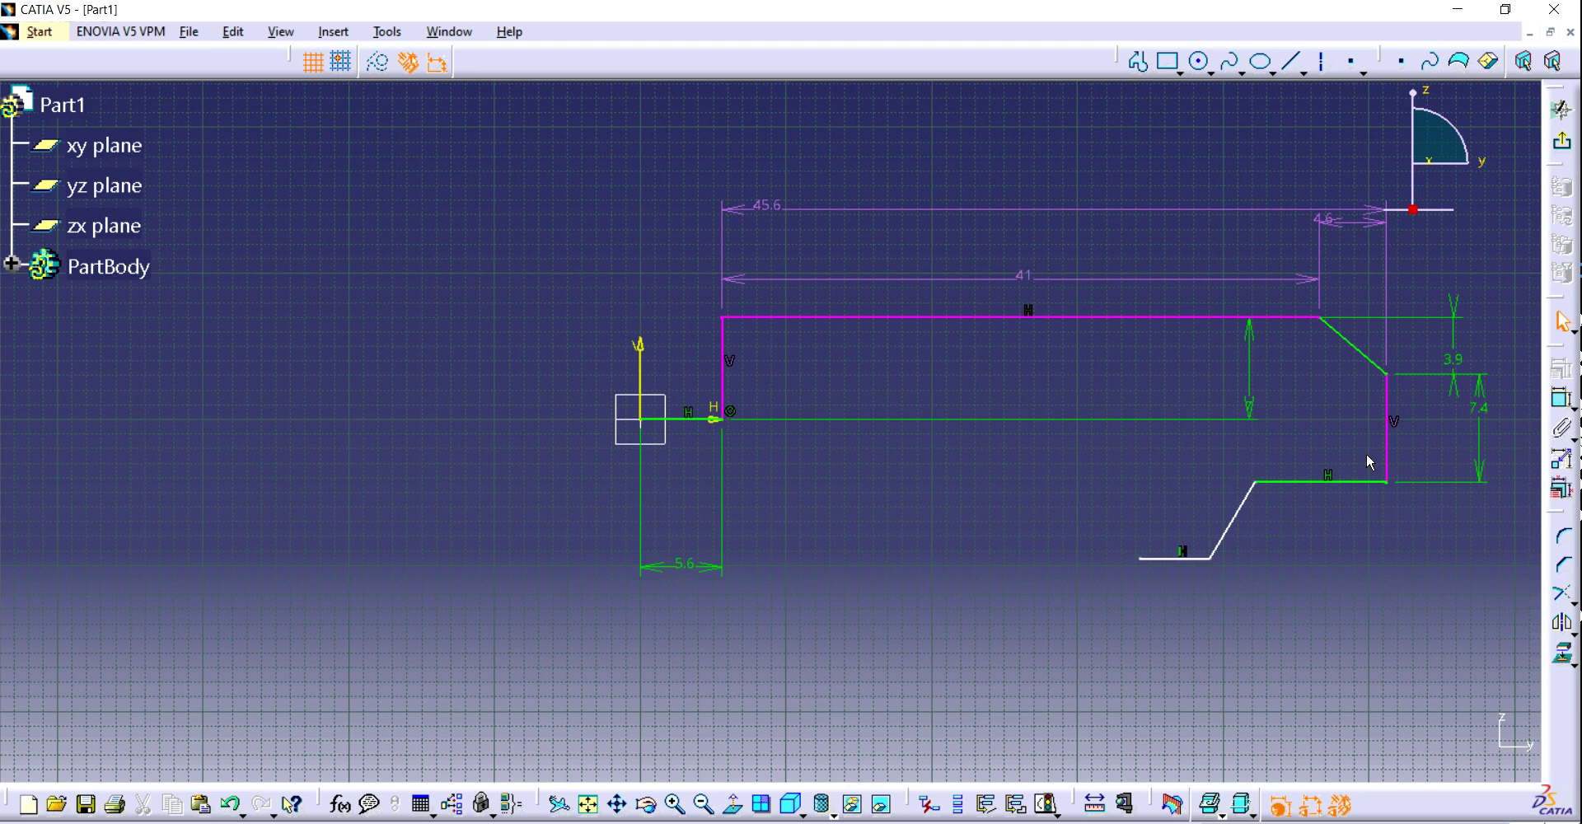
left_click(1032, 279)
key("Delete")
left_click(1388, 400)
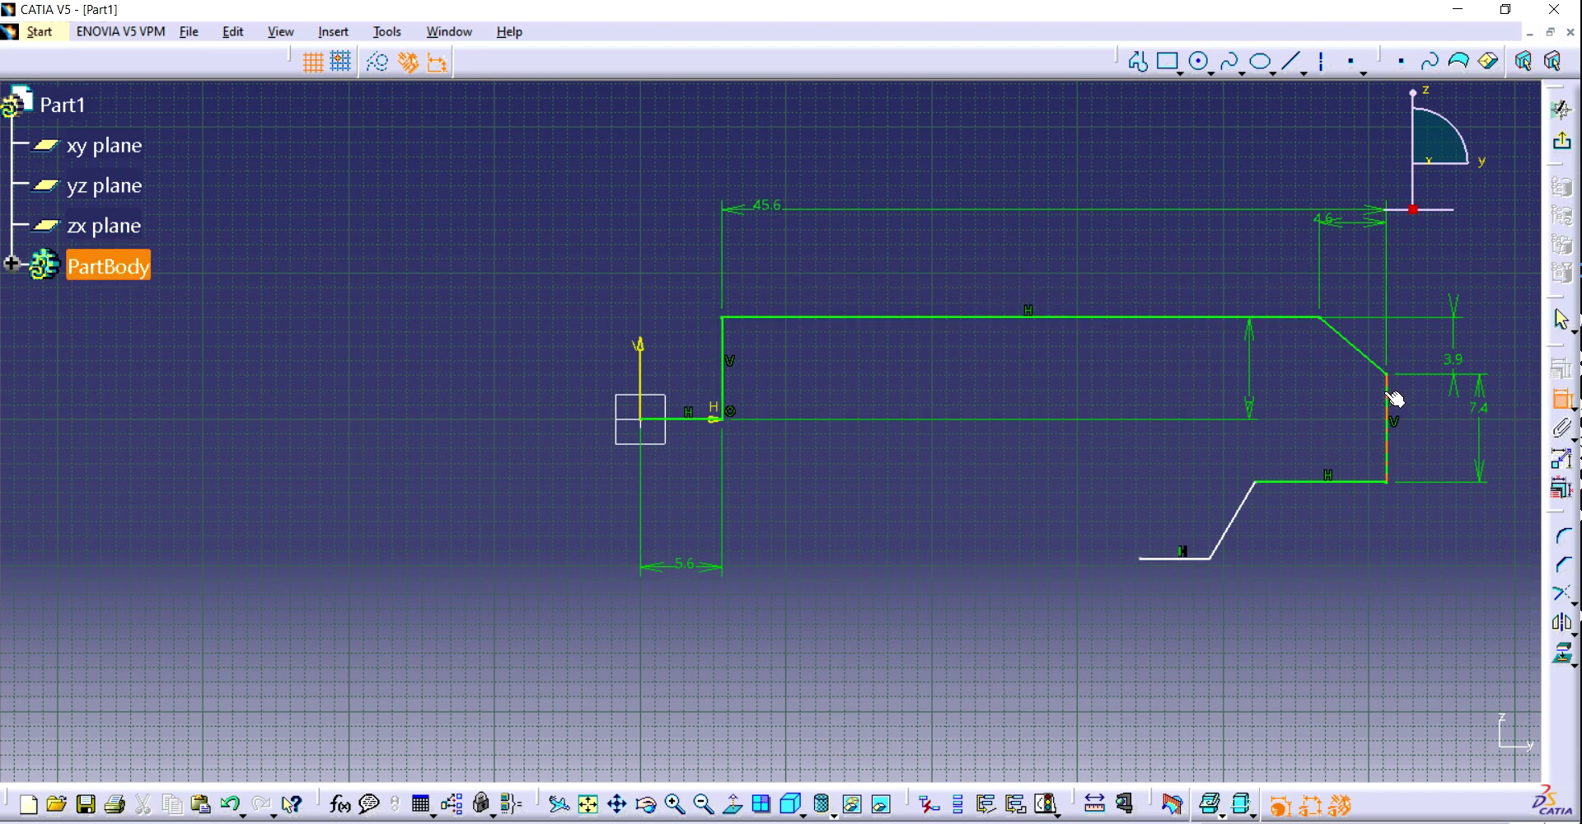
left_click(642, 350)
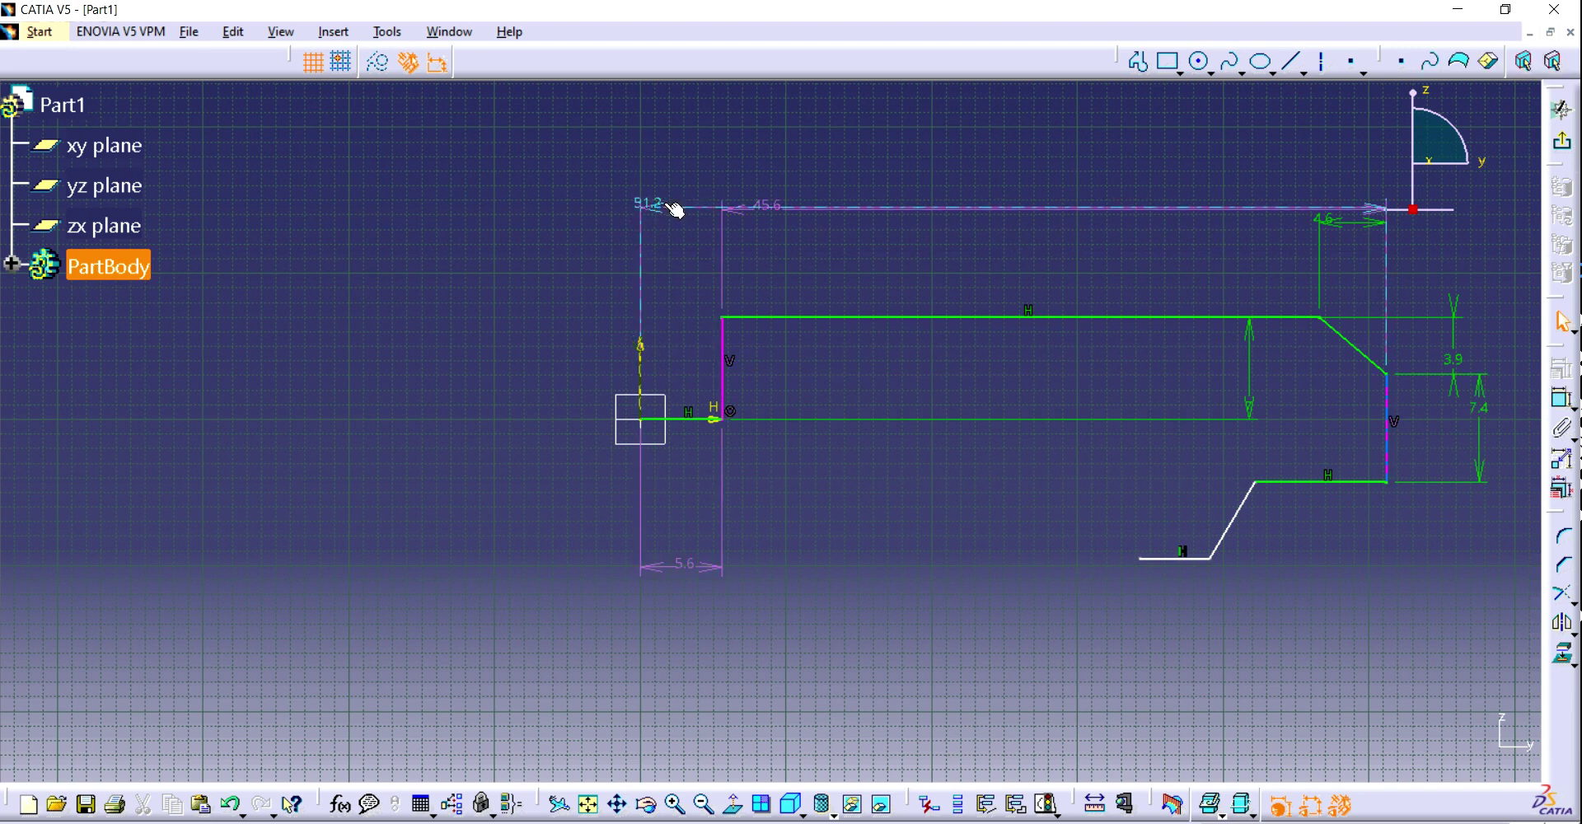
key("Escape")
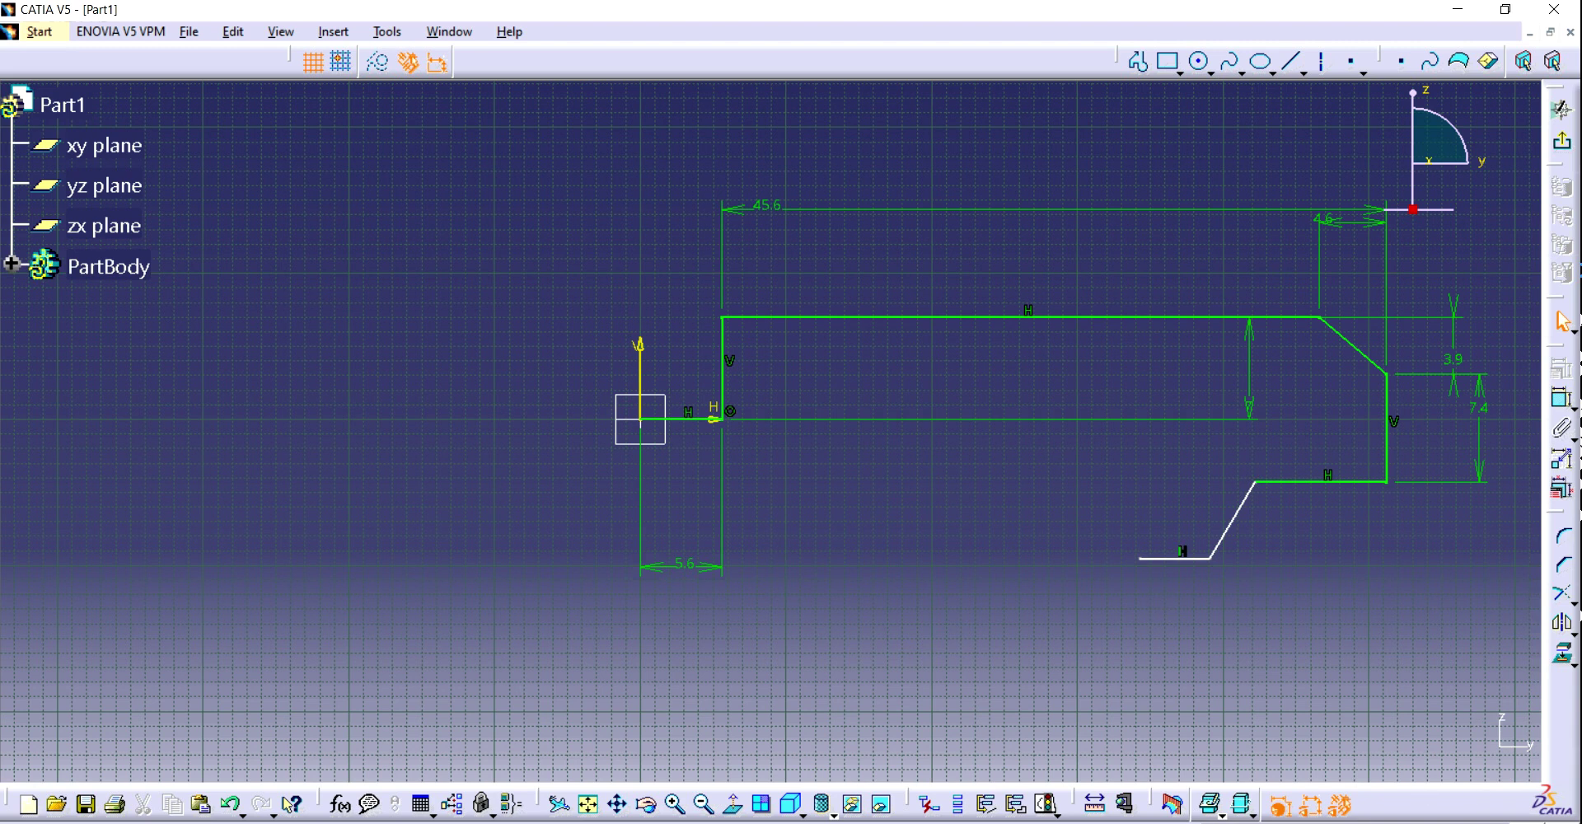
left_click(1263, 823)
right_click(1221, 786)
left_click(1174, 708)
left_click(962, 671)
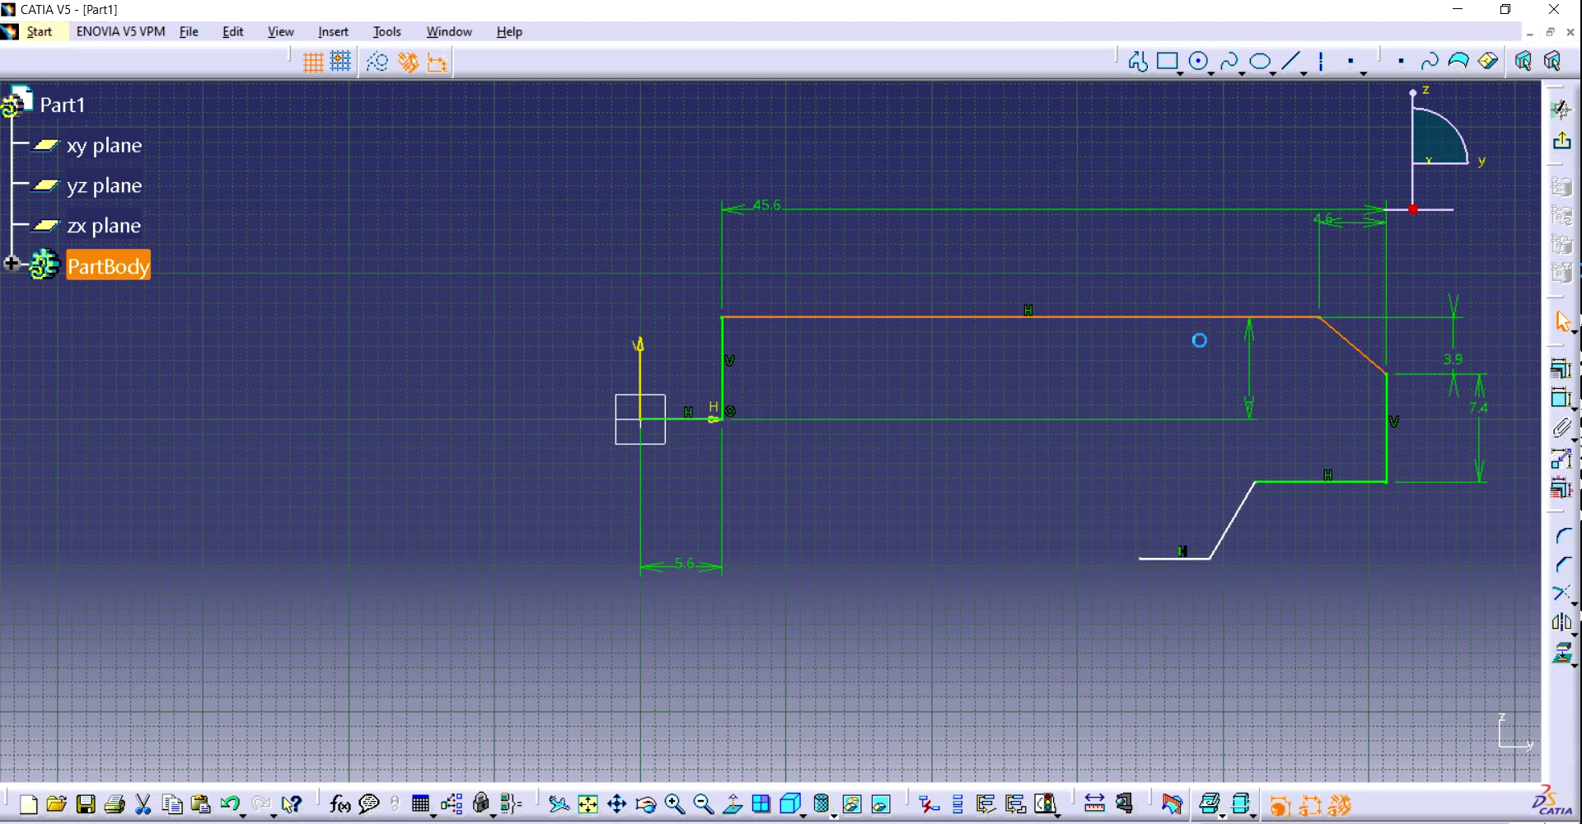
- Mirror the upper sloped line, upper horizontal line, inner vertical line and short line at the origin about the vertical axis
left_click(724, 347, "ctrl")
left_click(696, 419, "ctrl")
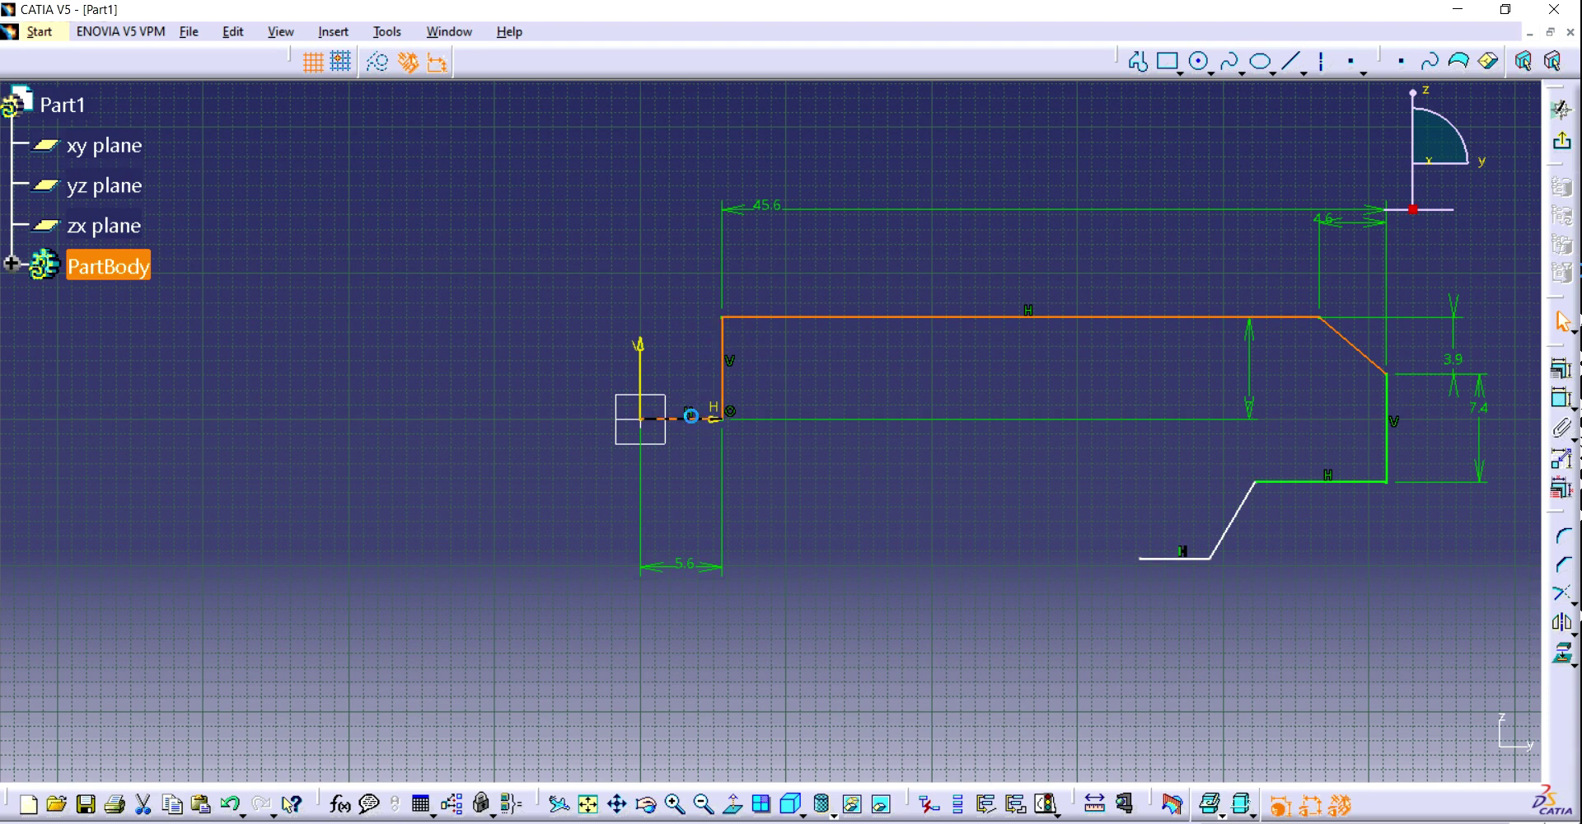
left_click(1562, 622)
left_click(642, 347)
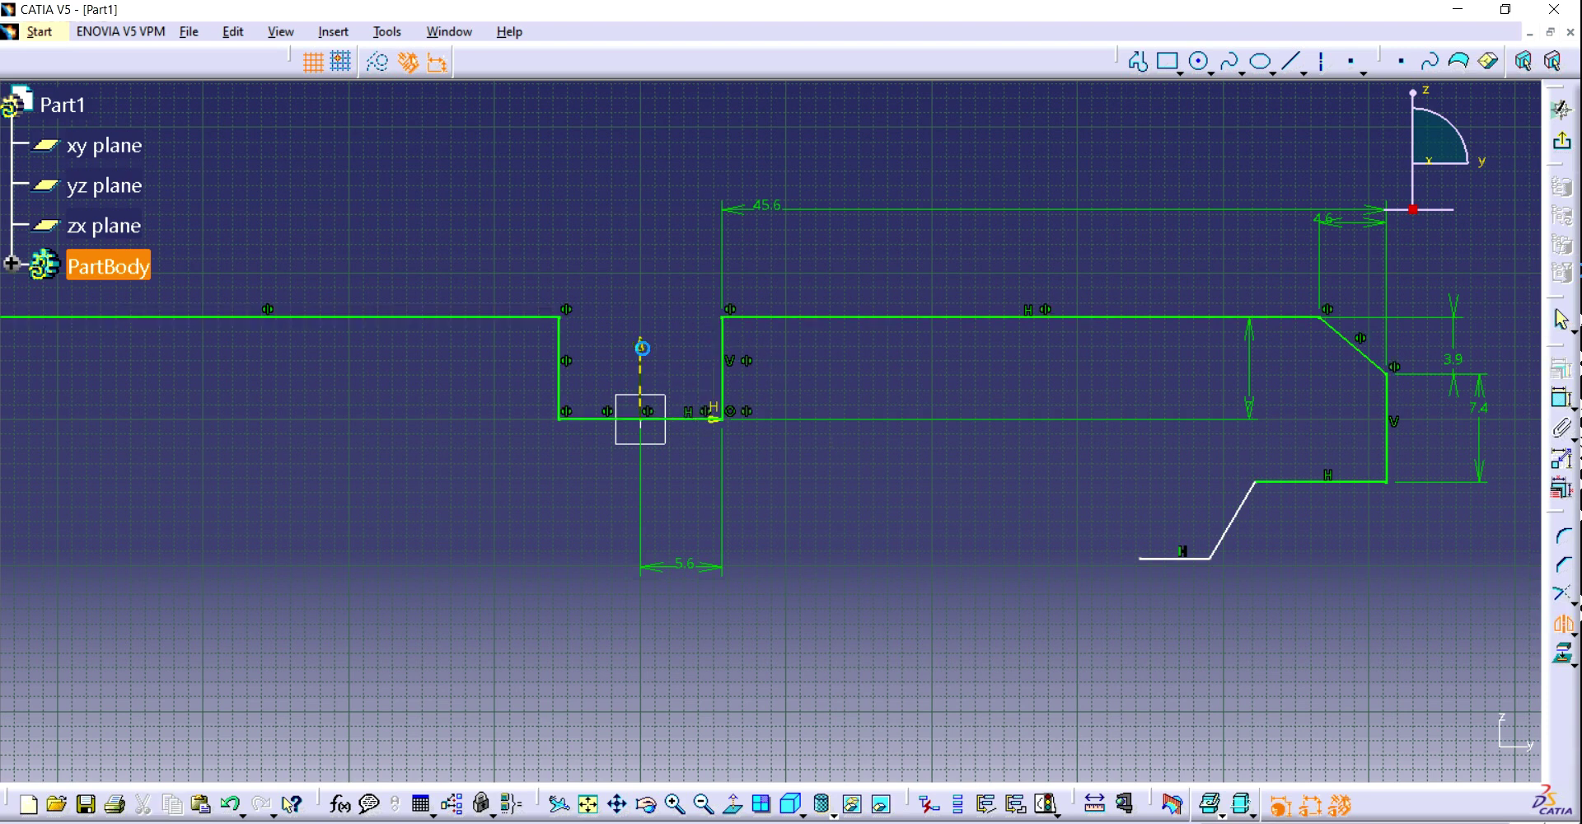
- Mirror the 7.4 cm outer vertical line about the vertical axis
left_click(703, 803)
left_click(619, 803)
left_click_drag(554, 650, 666, 632)
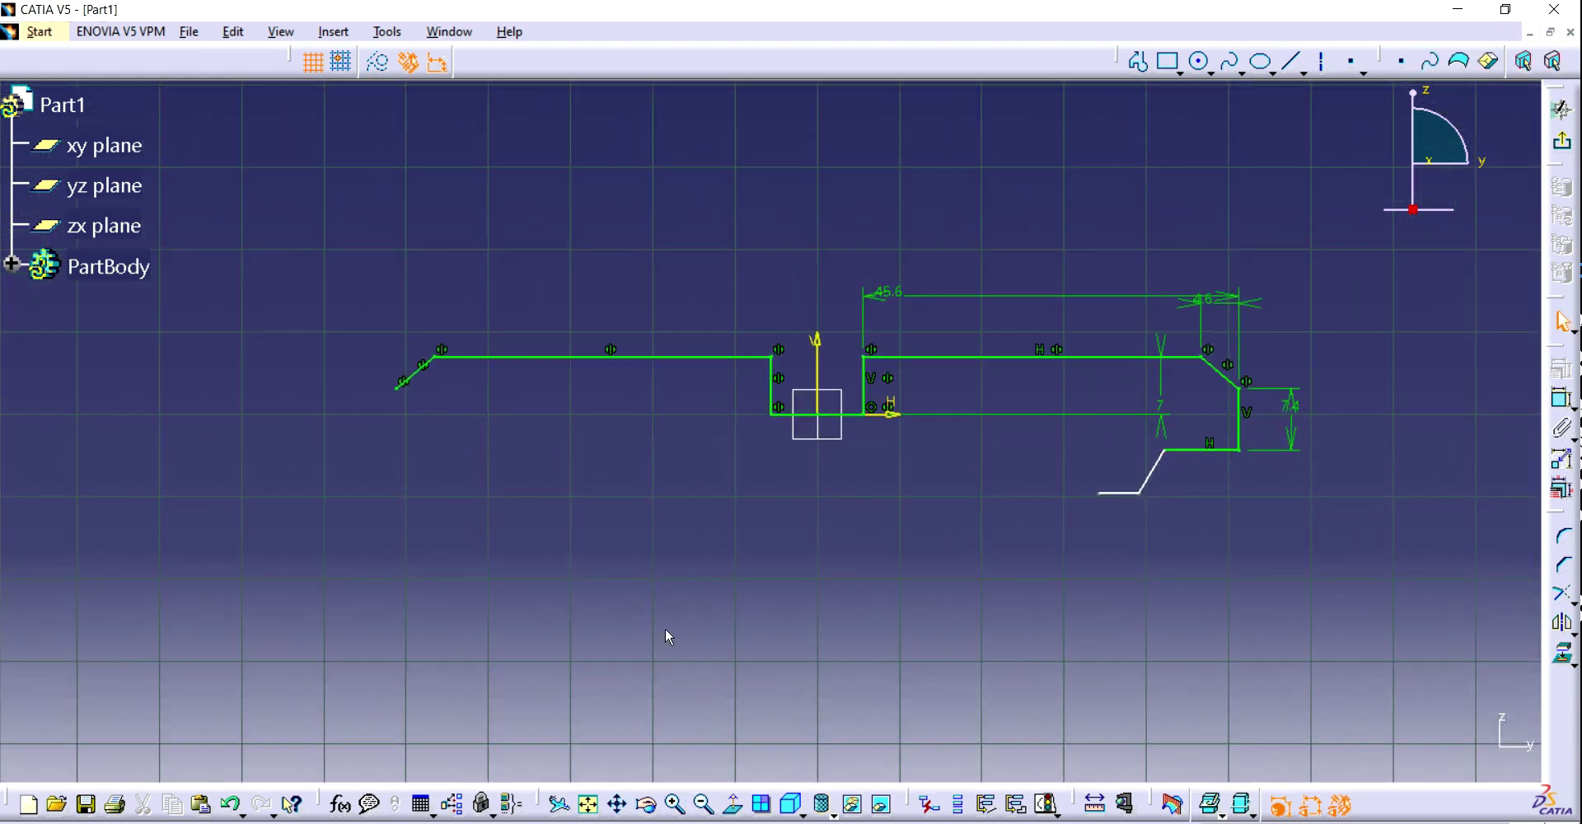
left_click(1239, 422)
left_click(1562, 623)
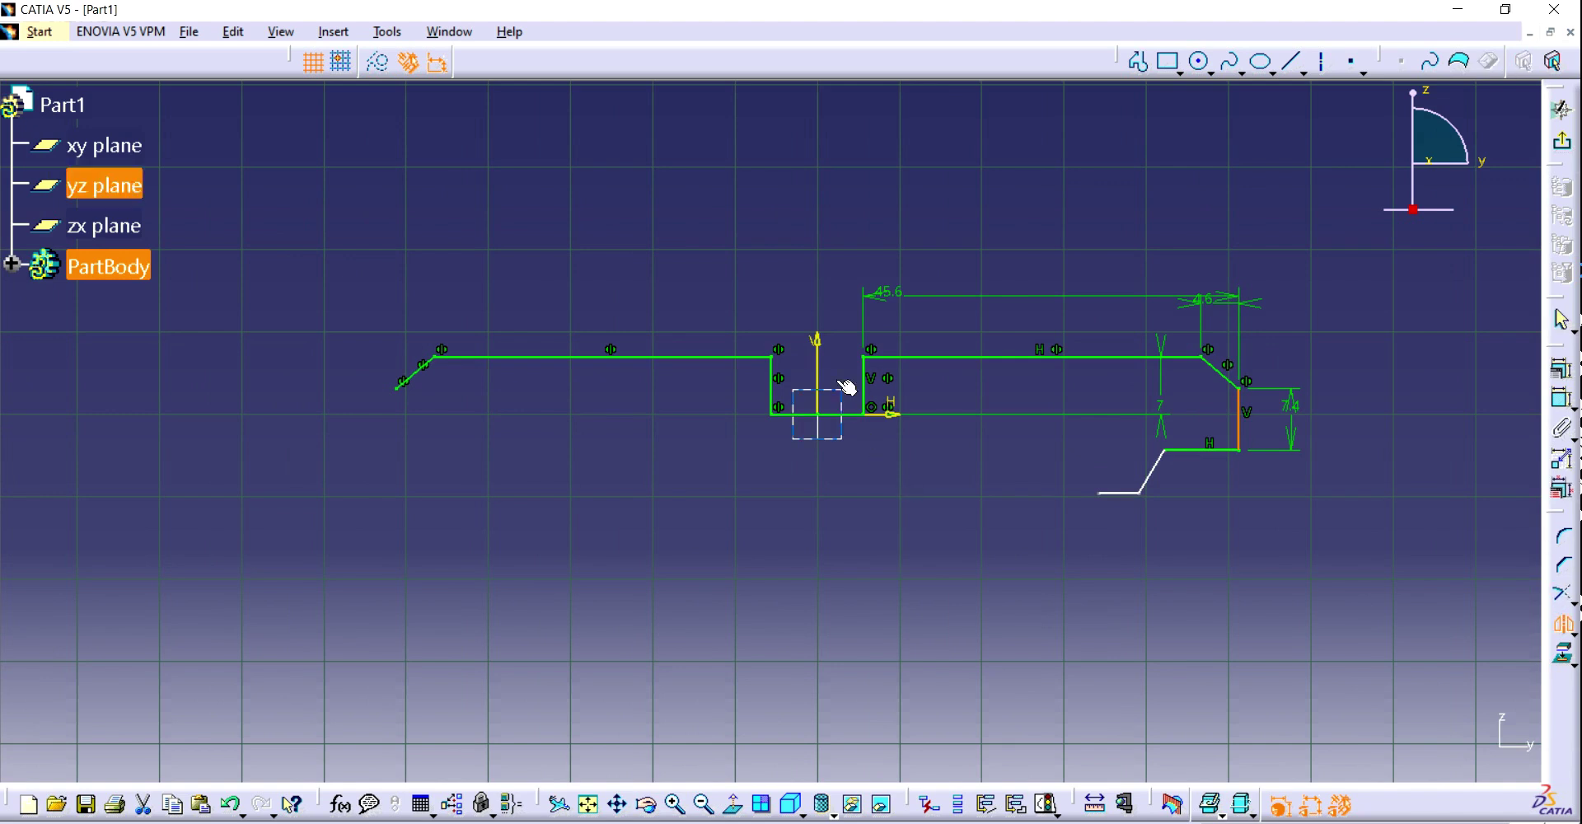
left_click(818, 351)
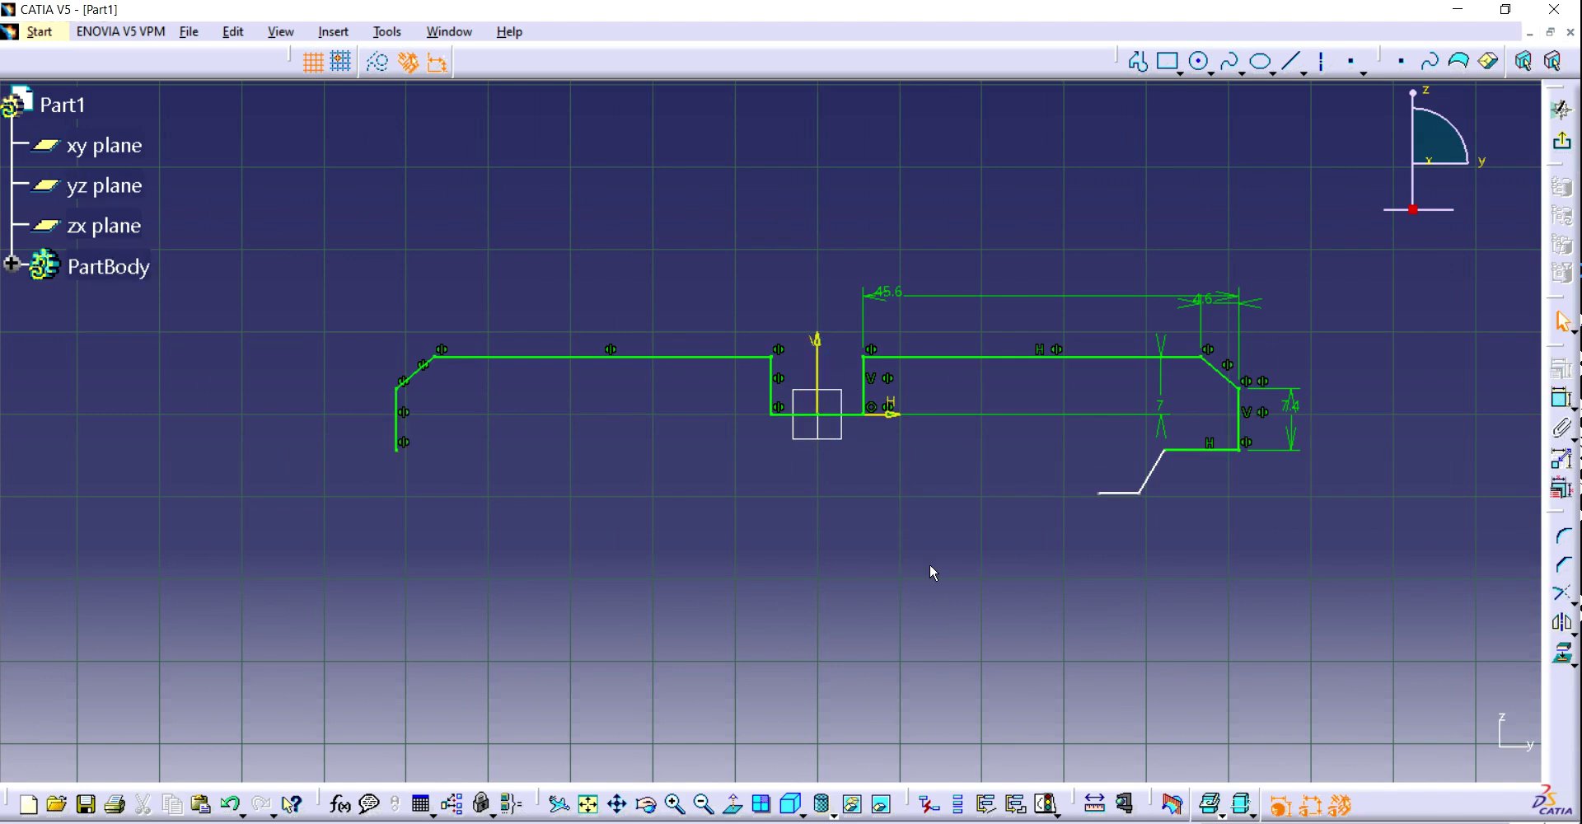
- From the mirrored outer line's lower end, sketch an inward horizontal line about 9.5 cm long, a downward slope and a horizontal line about 10.5 cm long
left_click(1138, 61)
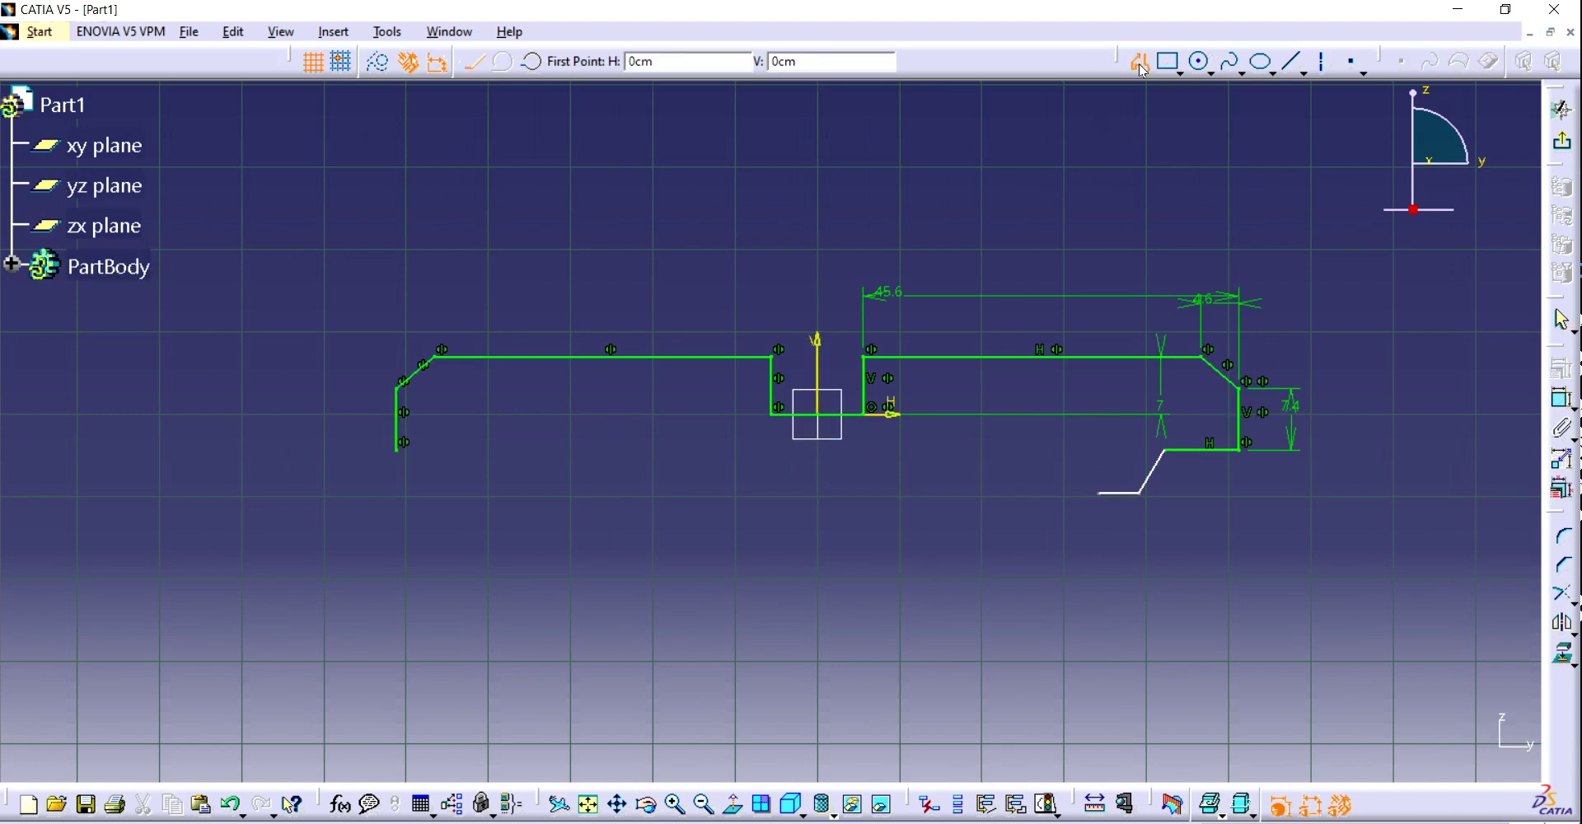
left_click(397, 449)
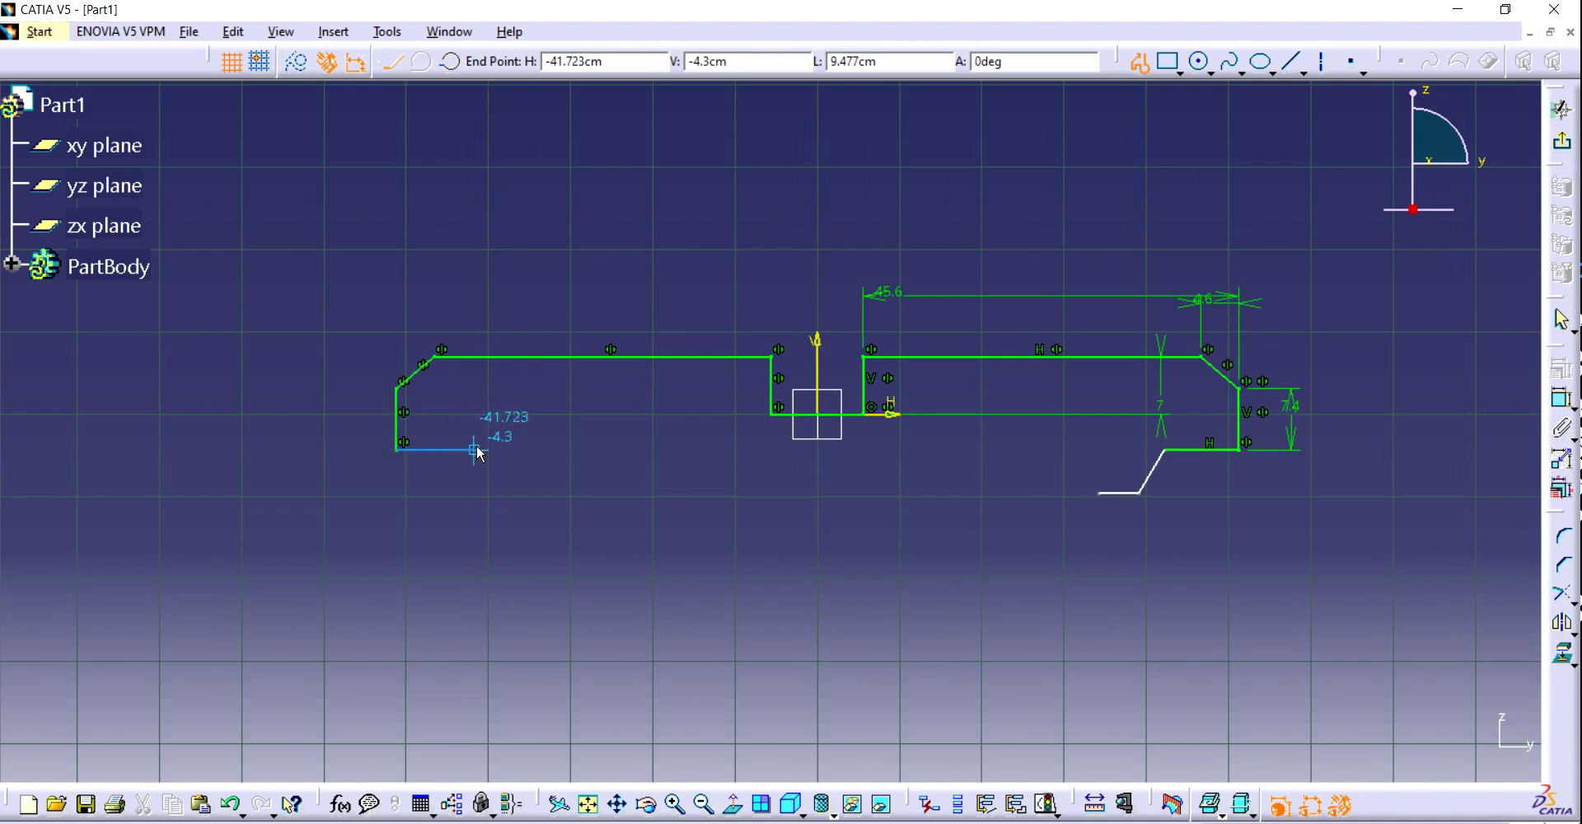
double_click(476, 449)
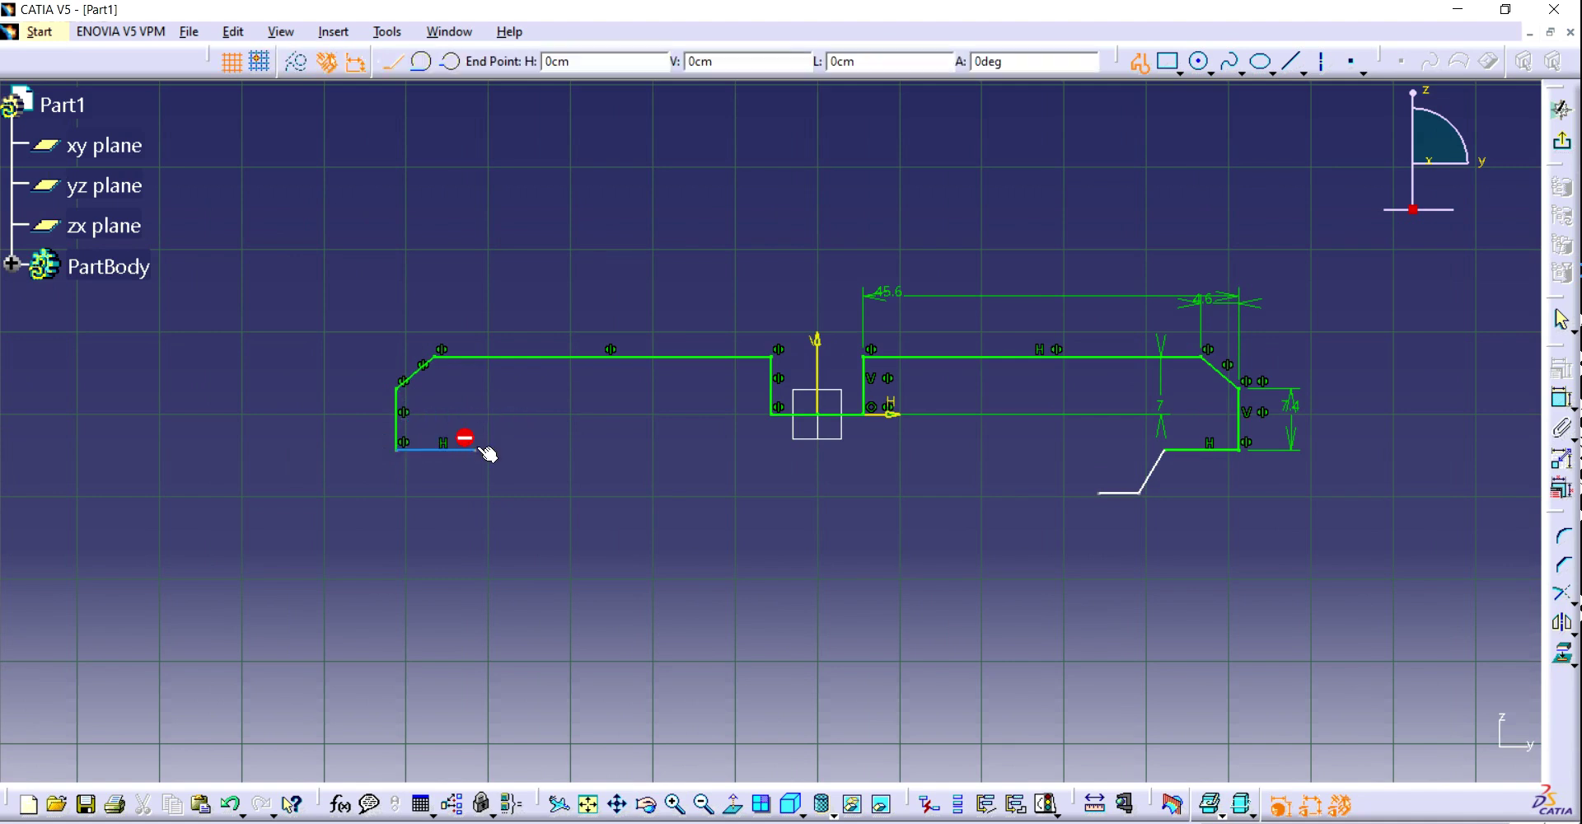
left_click(498, 525)
double_click(585, 526)
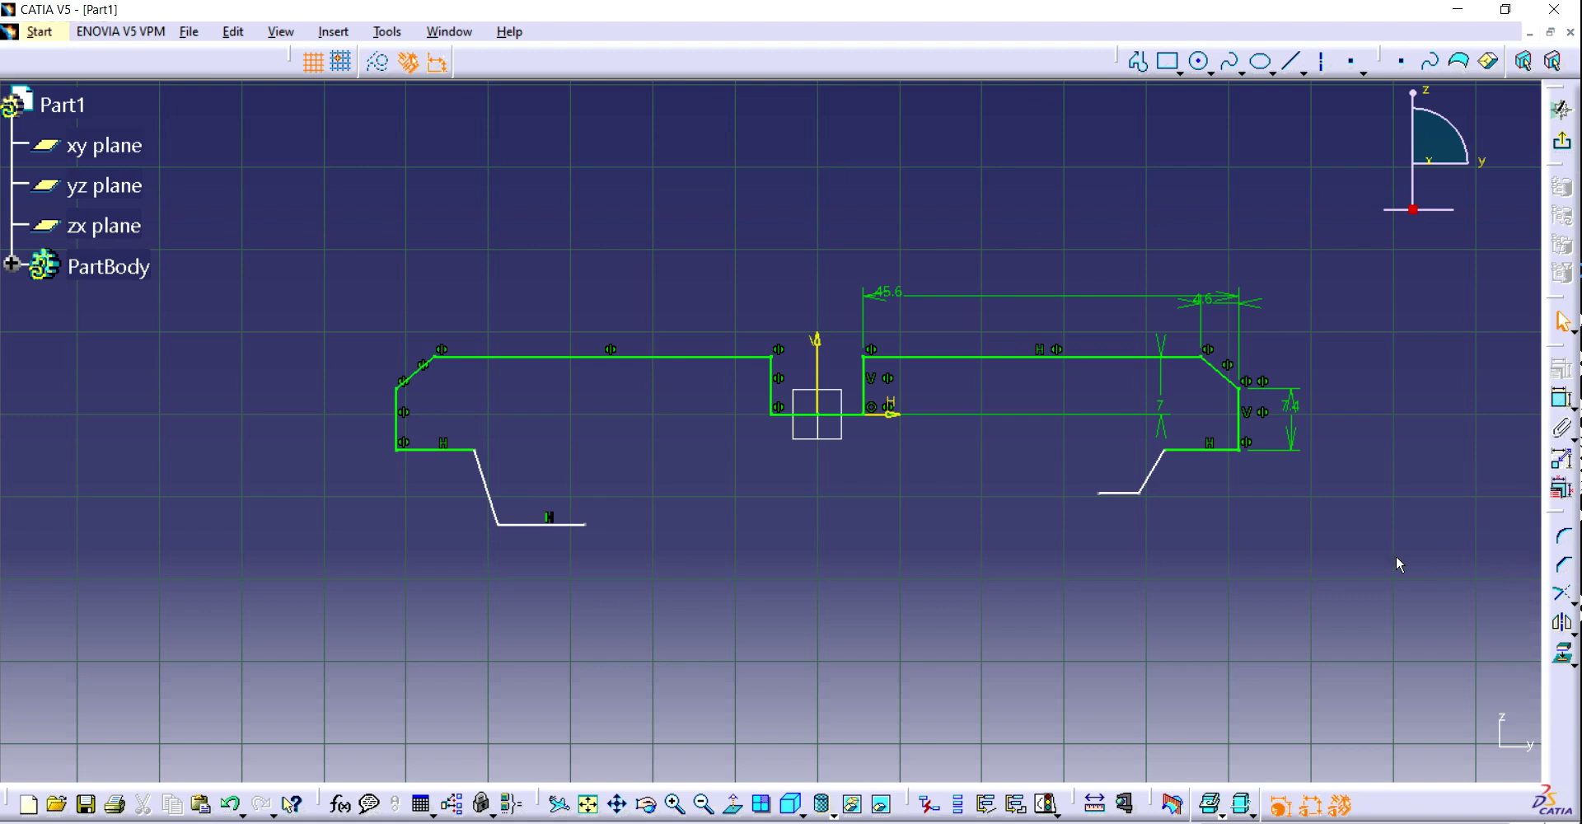
- Dimension the short horizontal line at the lower end of the mirrored outer vertical line and set its length to 6 cm
left_click(1561, 400)
left_click(452, 450)
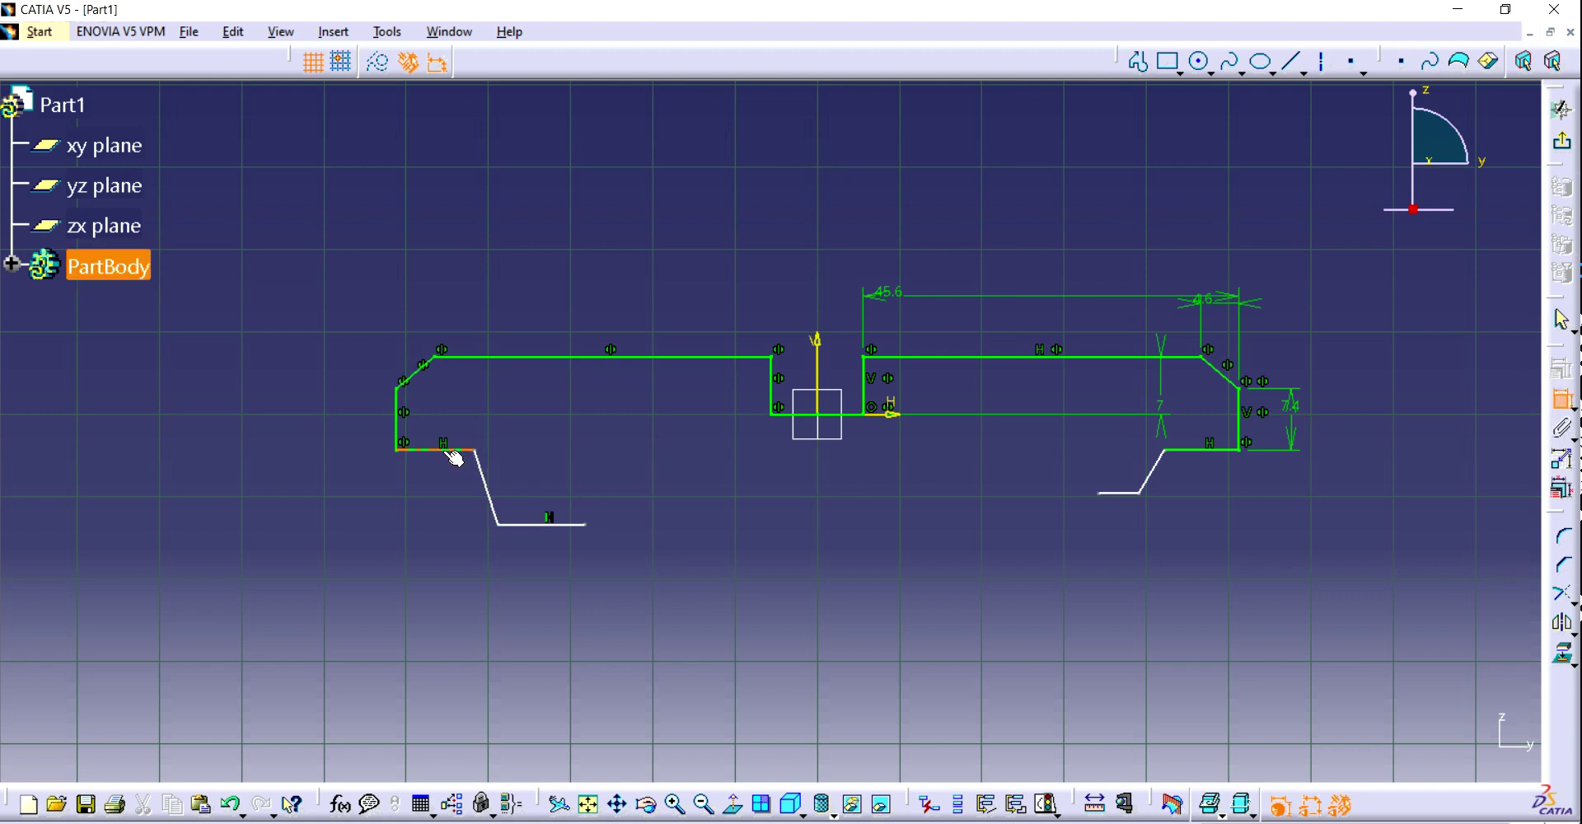
left_click(433, 561)
double_click(433, 561)
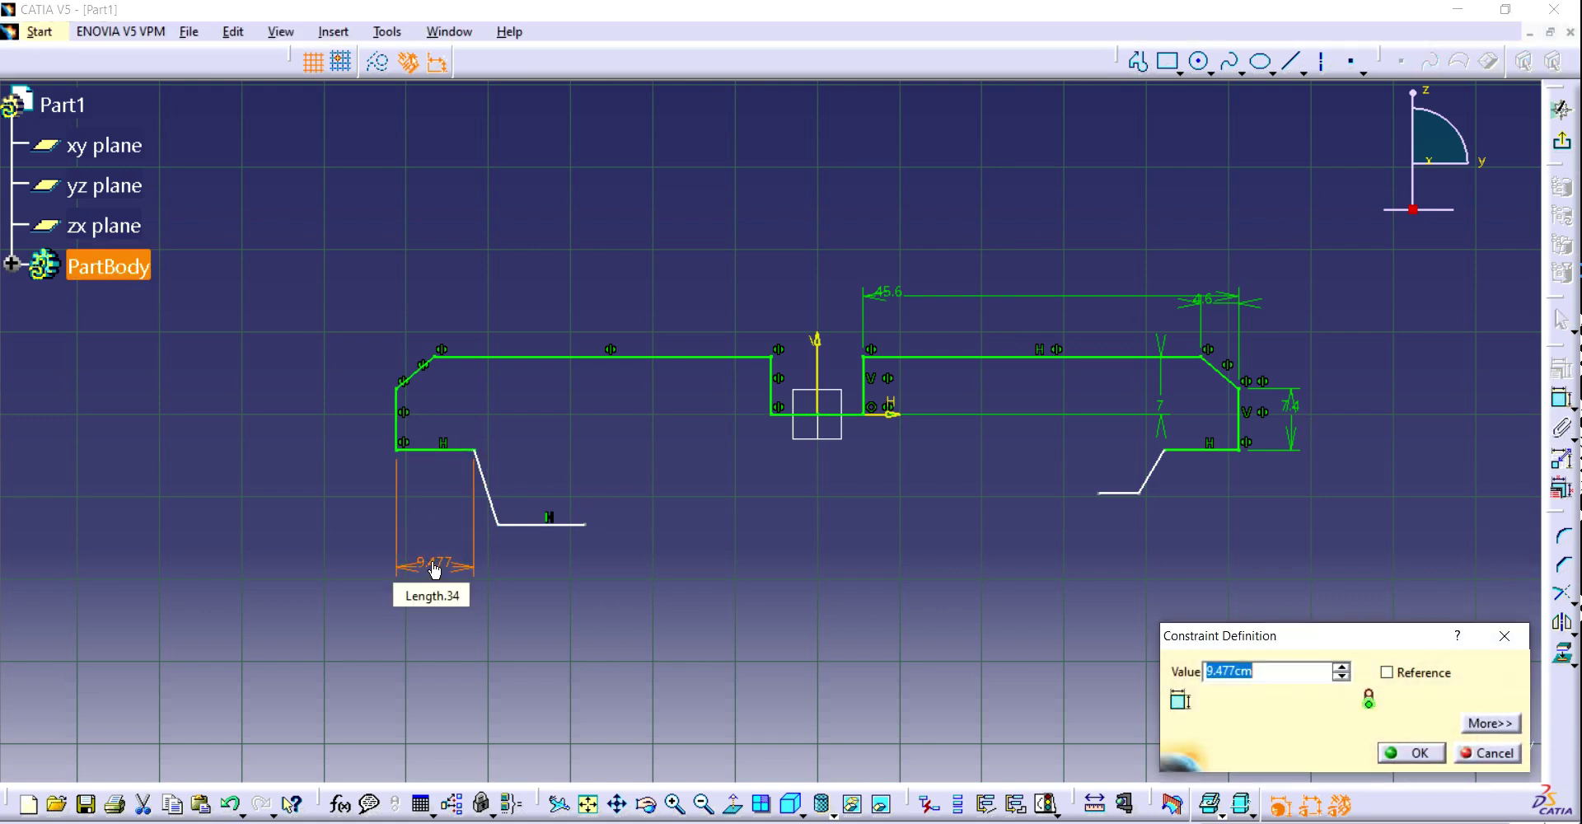
type("6")
key("Return")
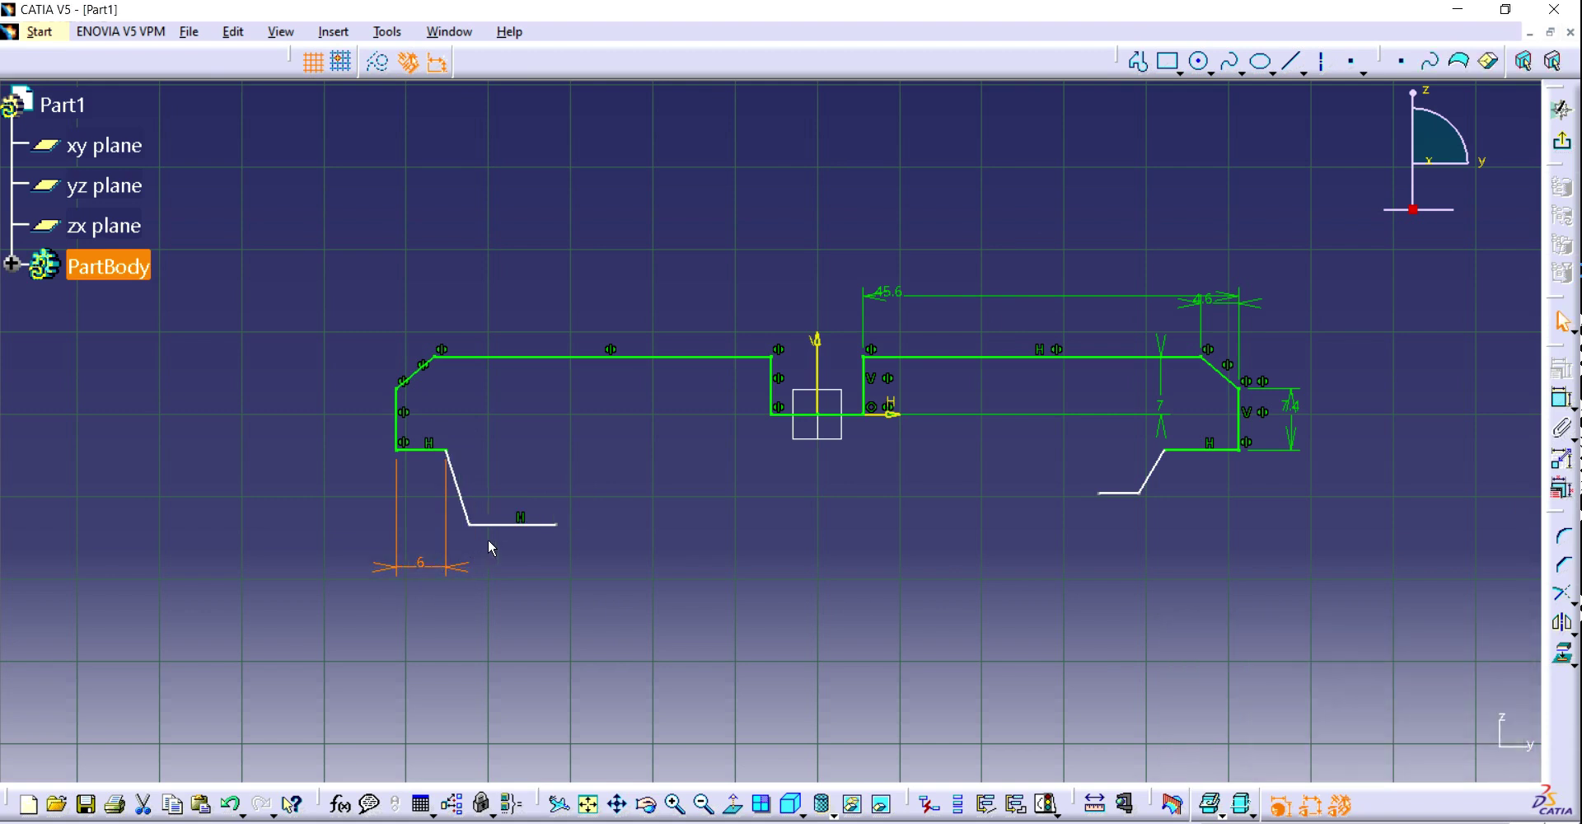
left_click(744, 542)
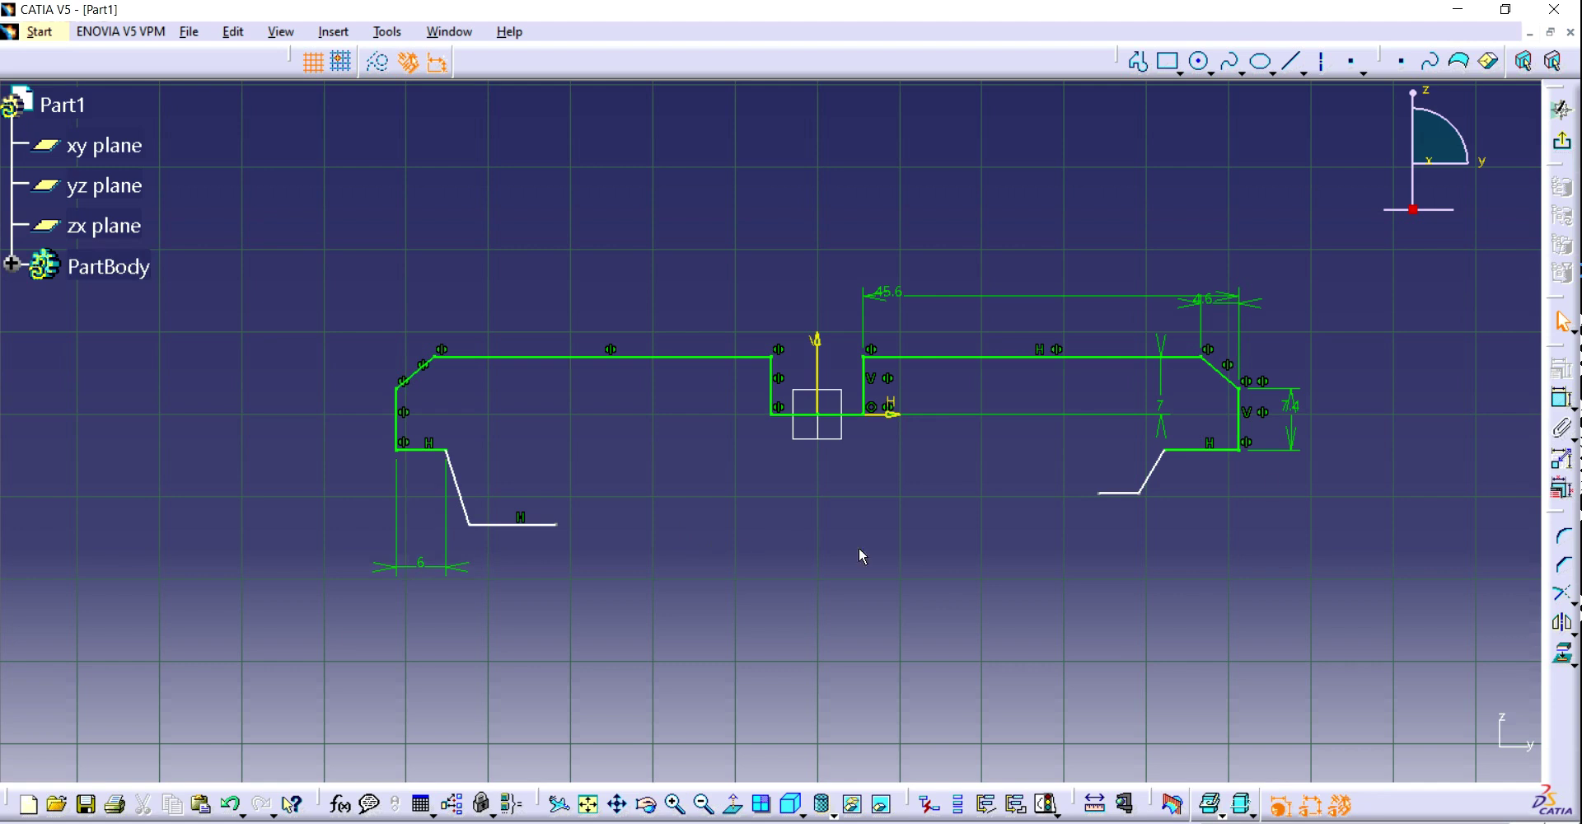
- Set the horizontal offset between the mirrored outer vertical line and the lower end of the adjacent lower slope to 9.5 cm
left_click(1562, 402)
left_click(397, 415)
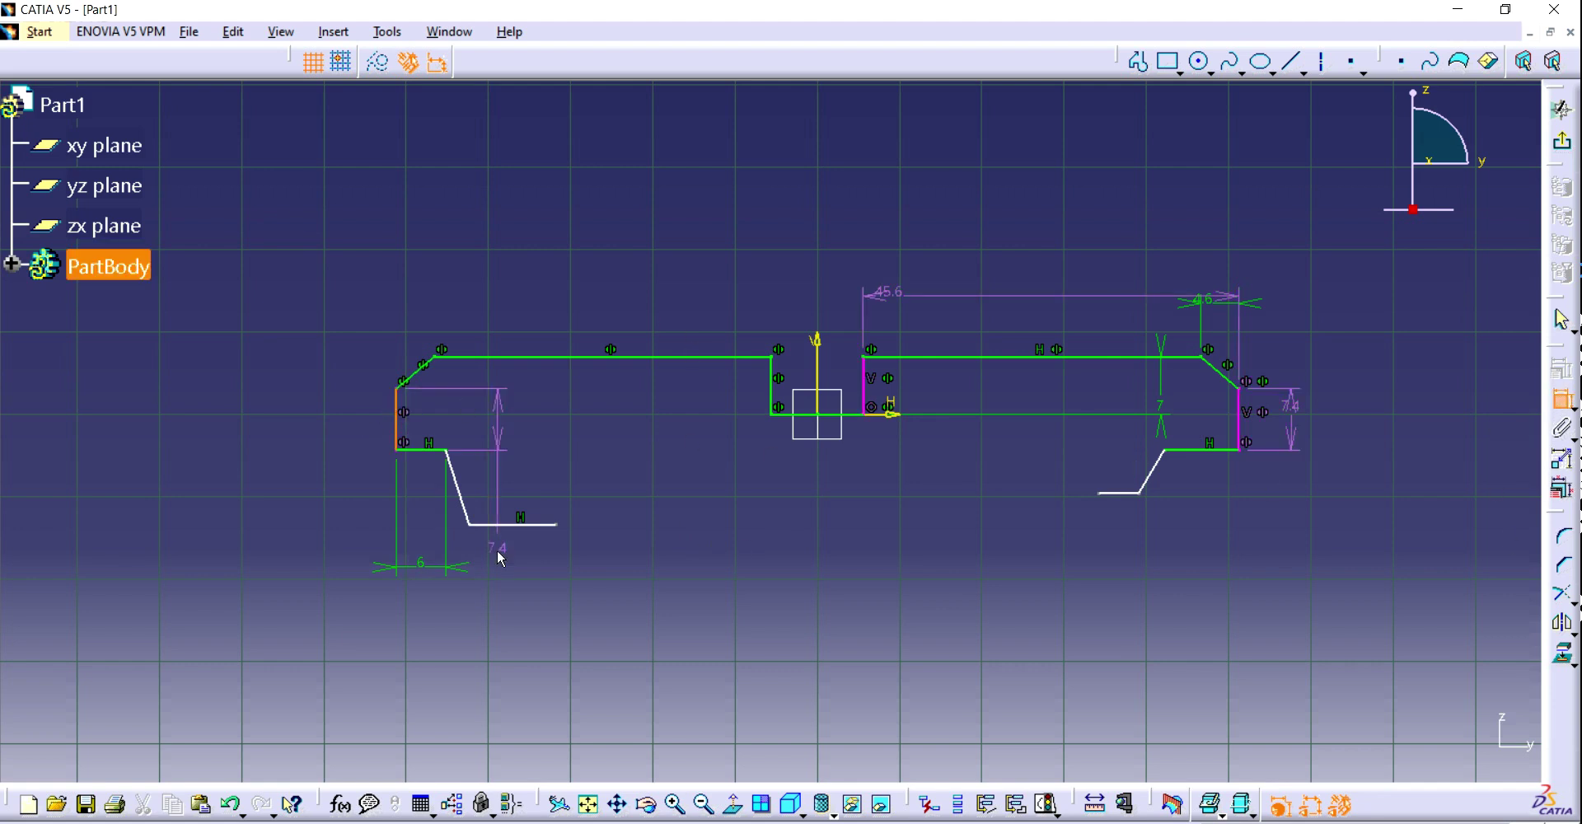
left_click(469, 524)
left_click(464, 616)
double_click(464, 613)
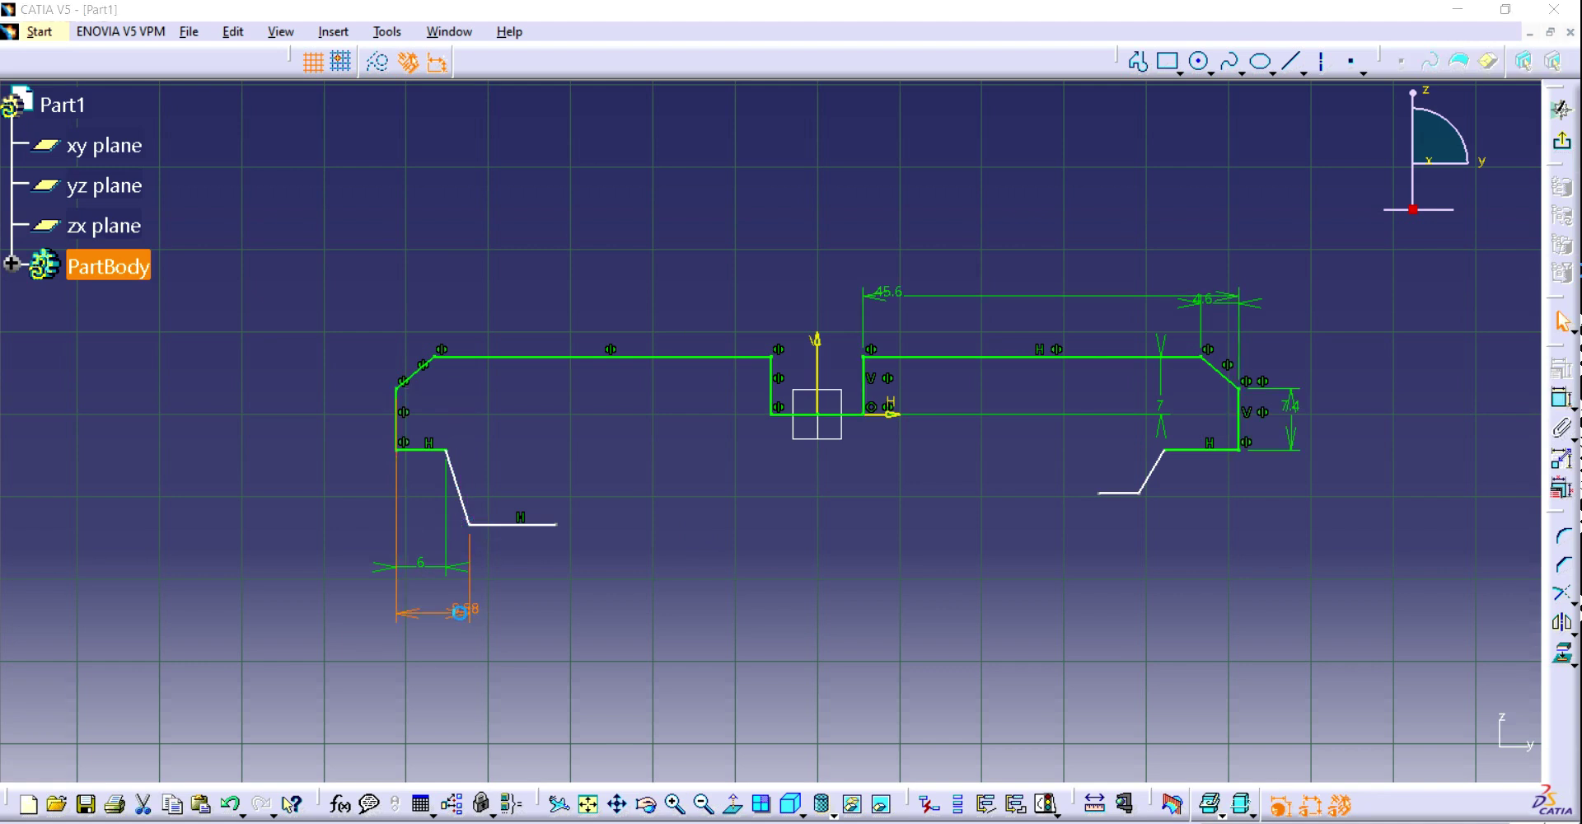
type("9.4")
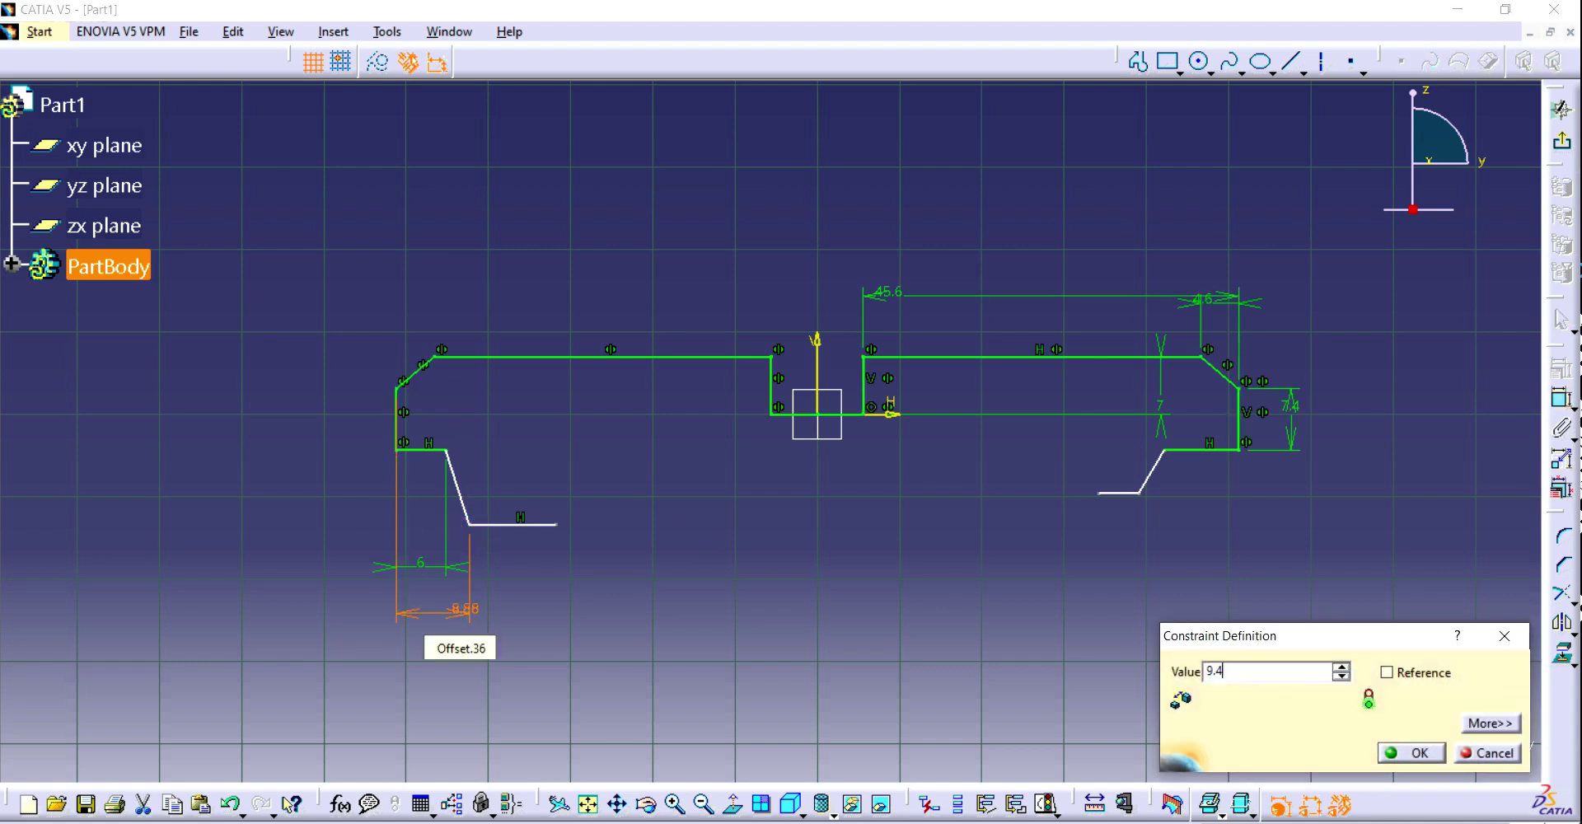
key("Return")
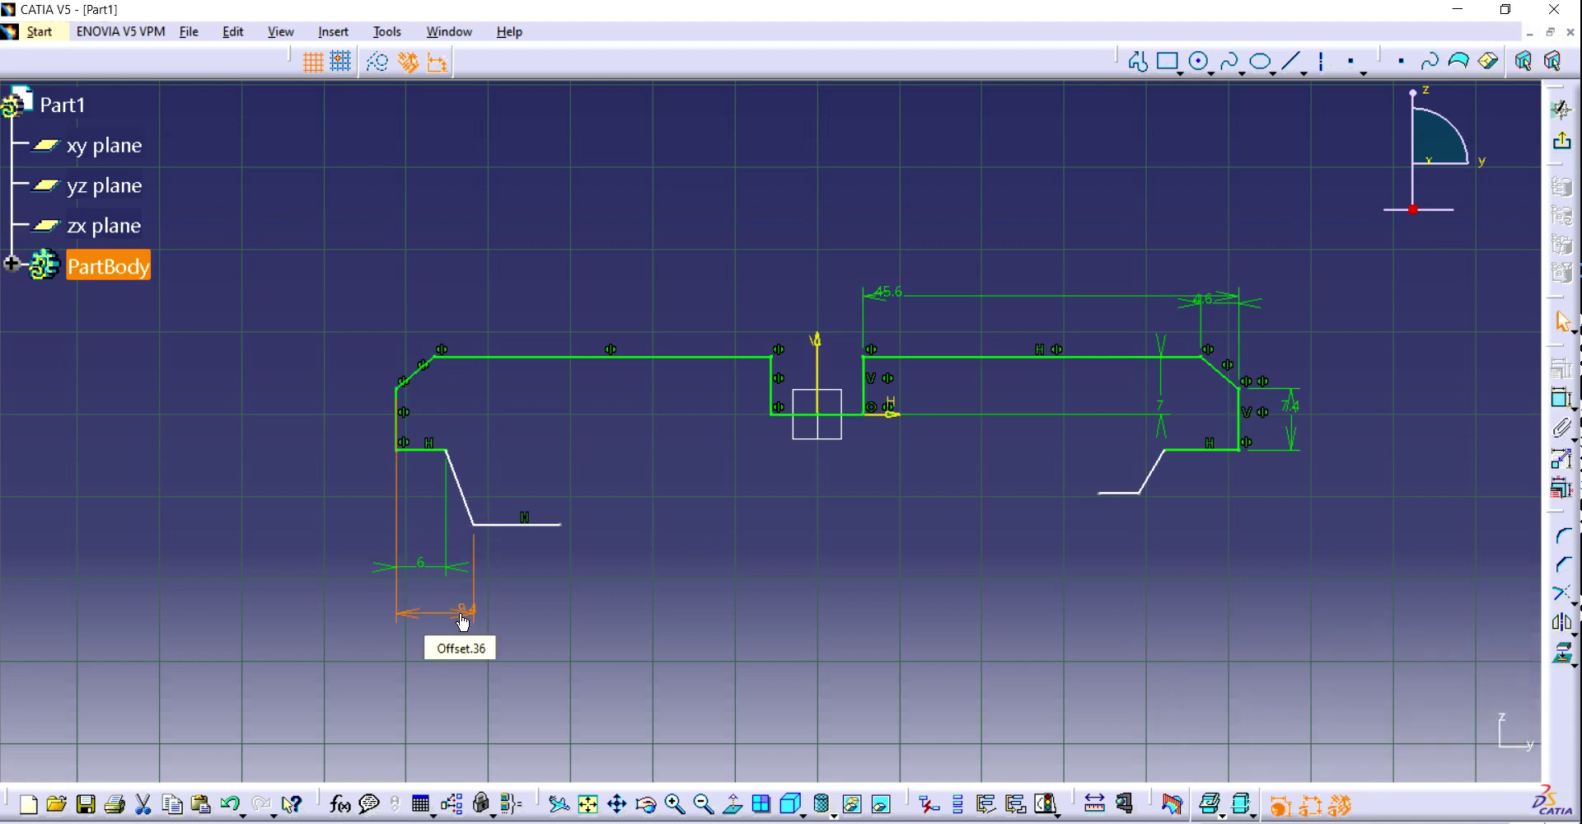
double_click(463, 620)
type("9.5")
key("Return")
left_click(1369, 272)
- Dimension the vertical distance between the mirrored upper horizontal line and the lowest horizontal line on that side, setting it to 18.9 cm
left_click(1563, 399)
left_click(530, 525)
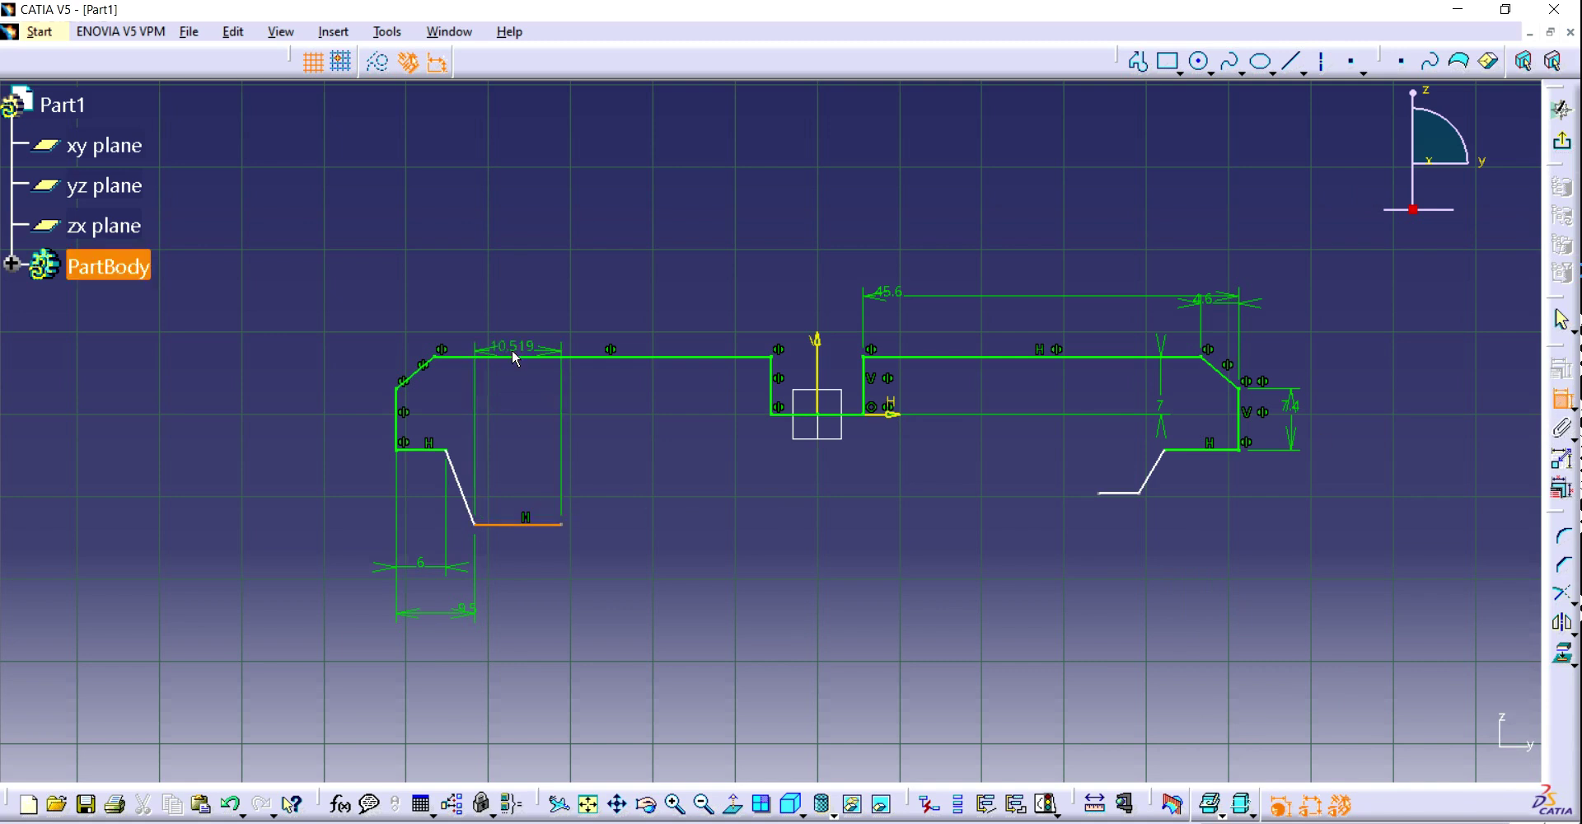
left_click(511, 356)
left_click(156, 417)
double_click(159, 419)
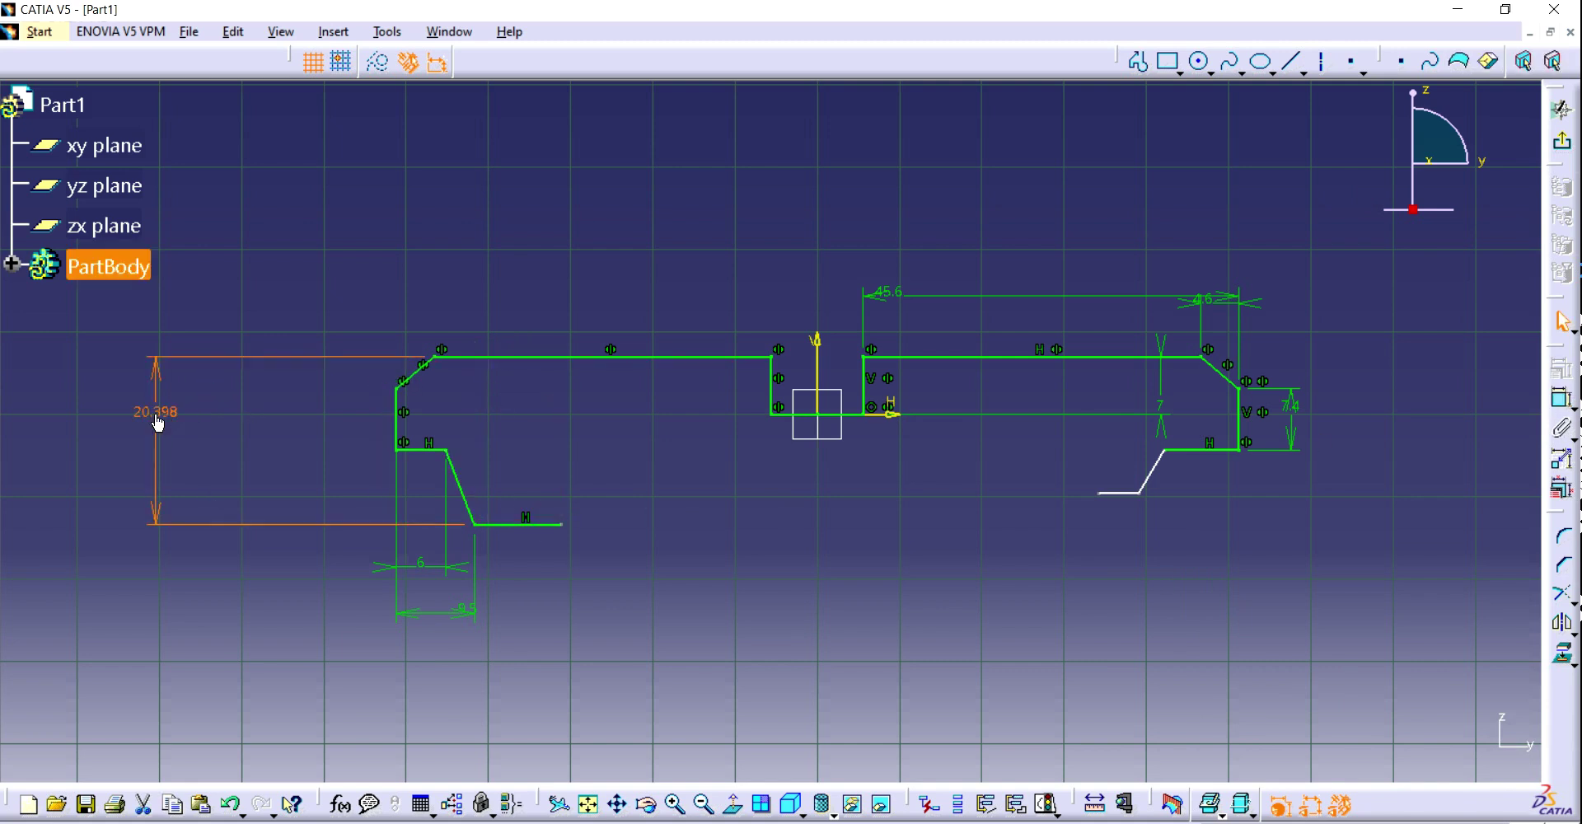
type("1")
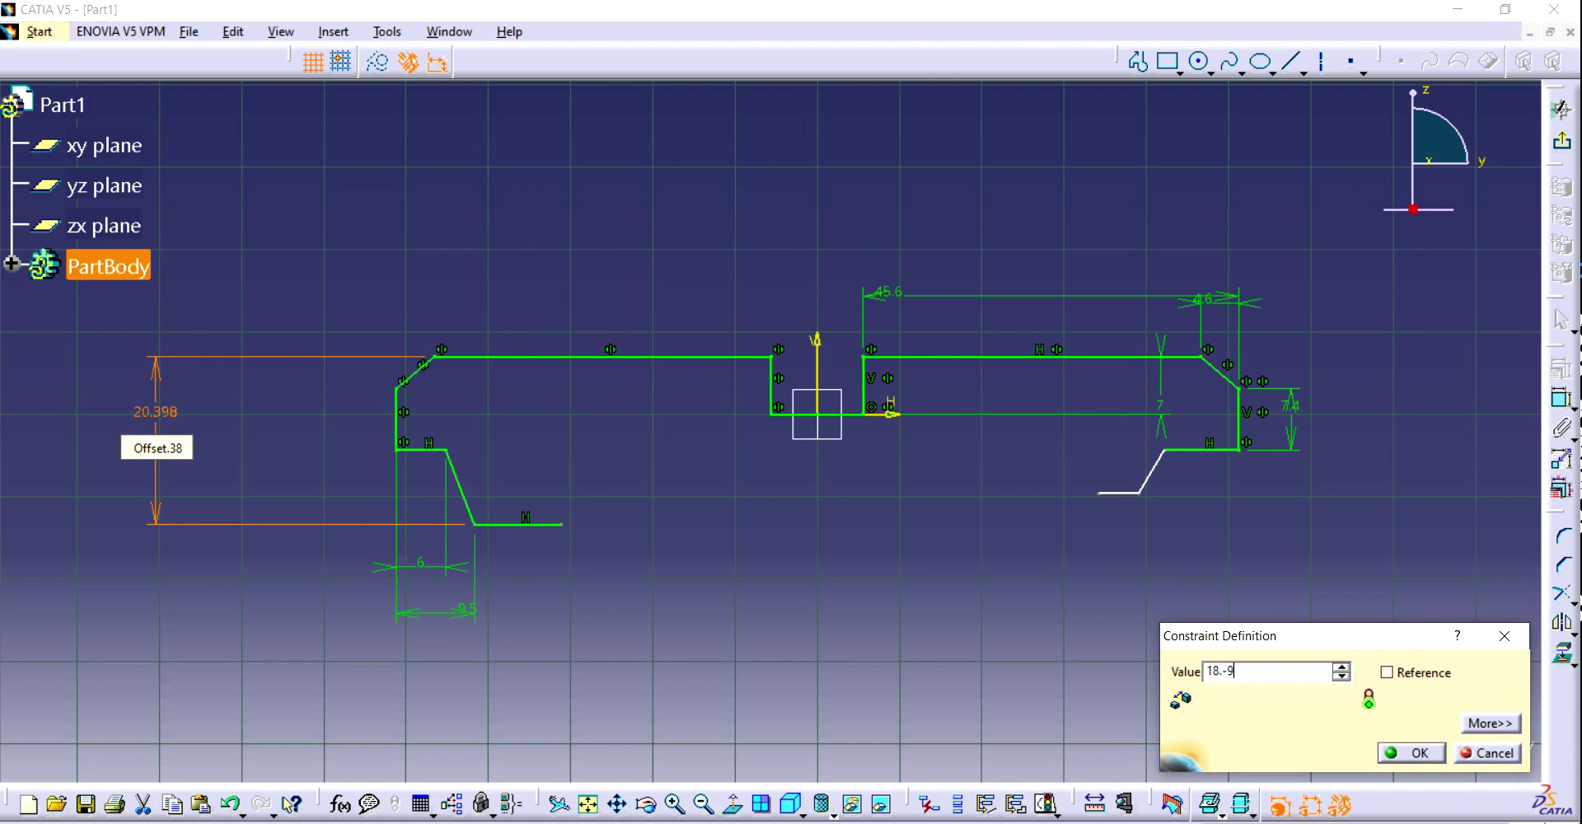
type("8.9")
key("Return")
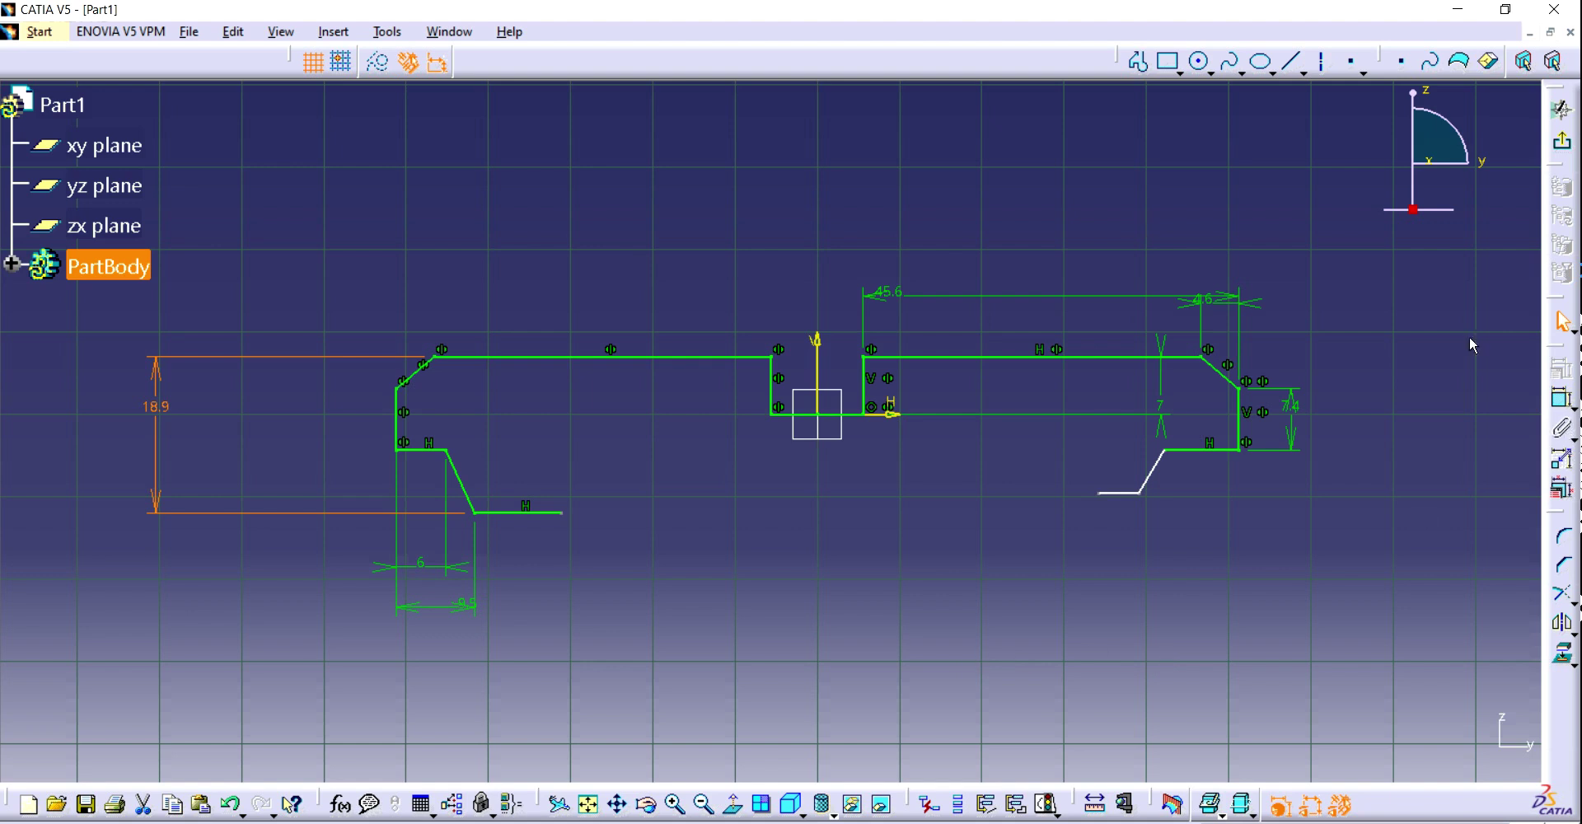
- From the inner end of the lowest horizontal line, sketch an open slot about 11.4 cm high and 8.5 cm wide, ending level with that line
left_click(1135, 63)
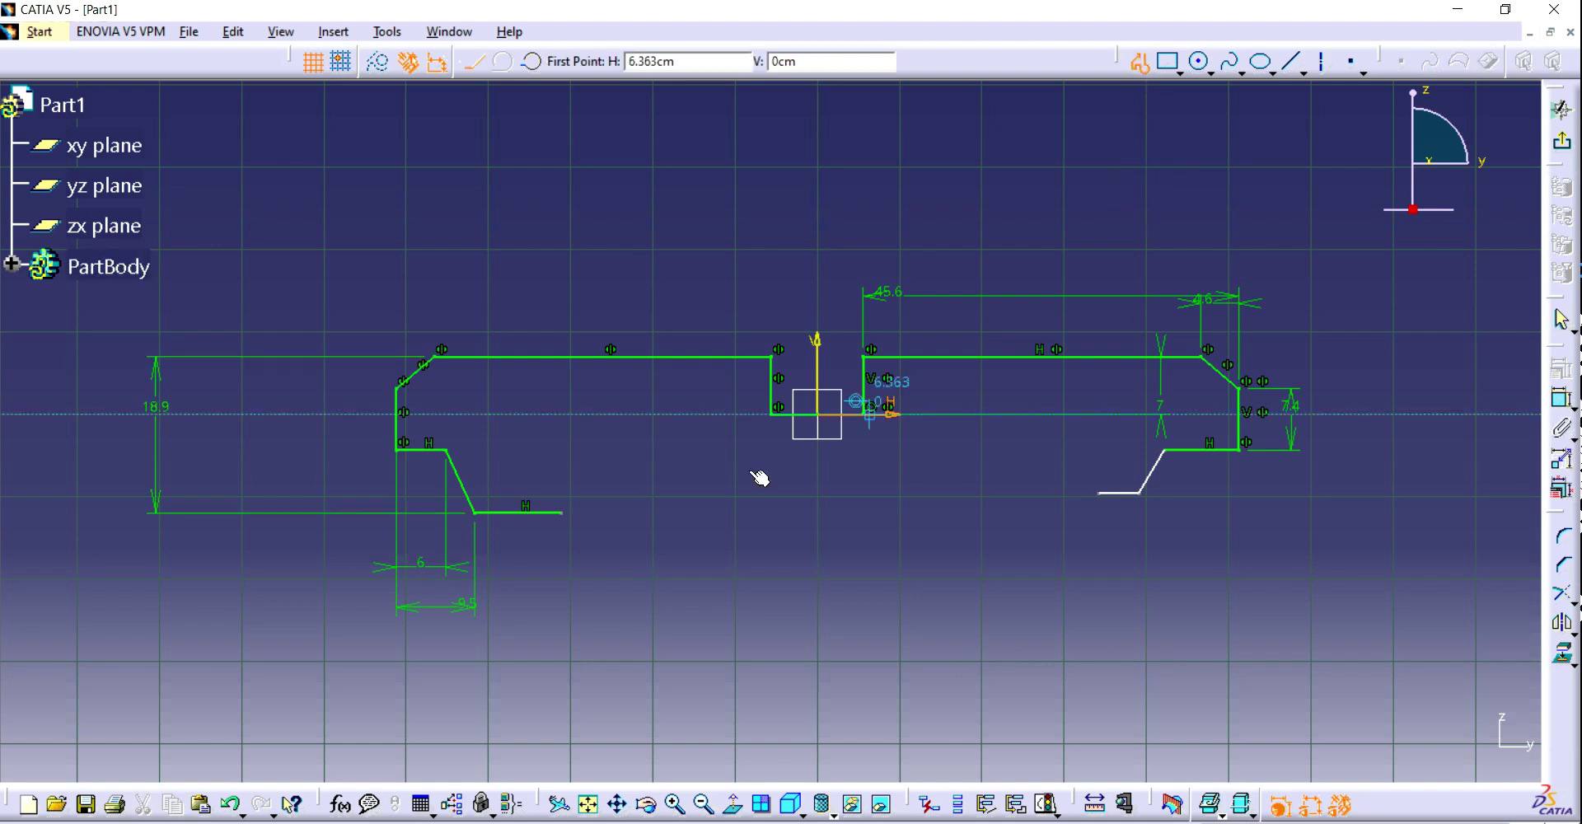
left_click(561, 512)
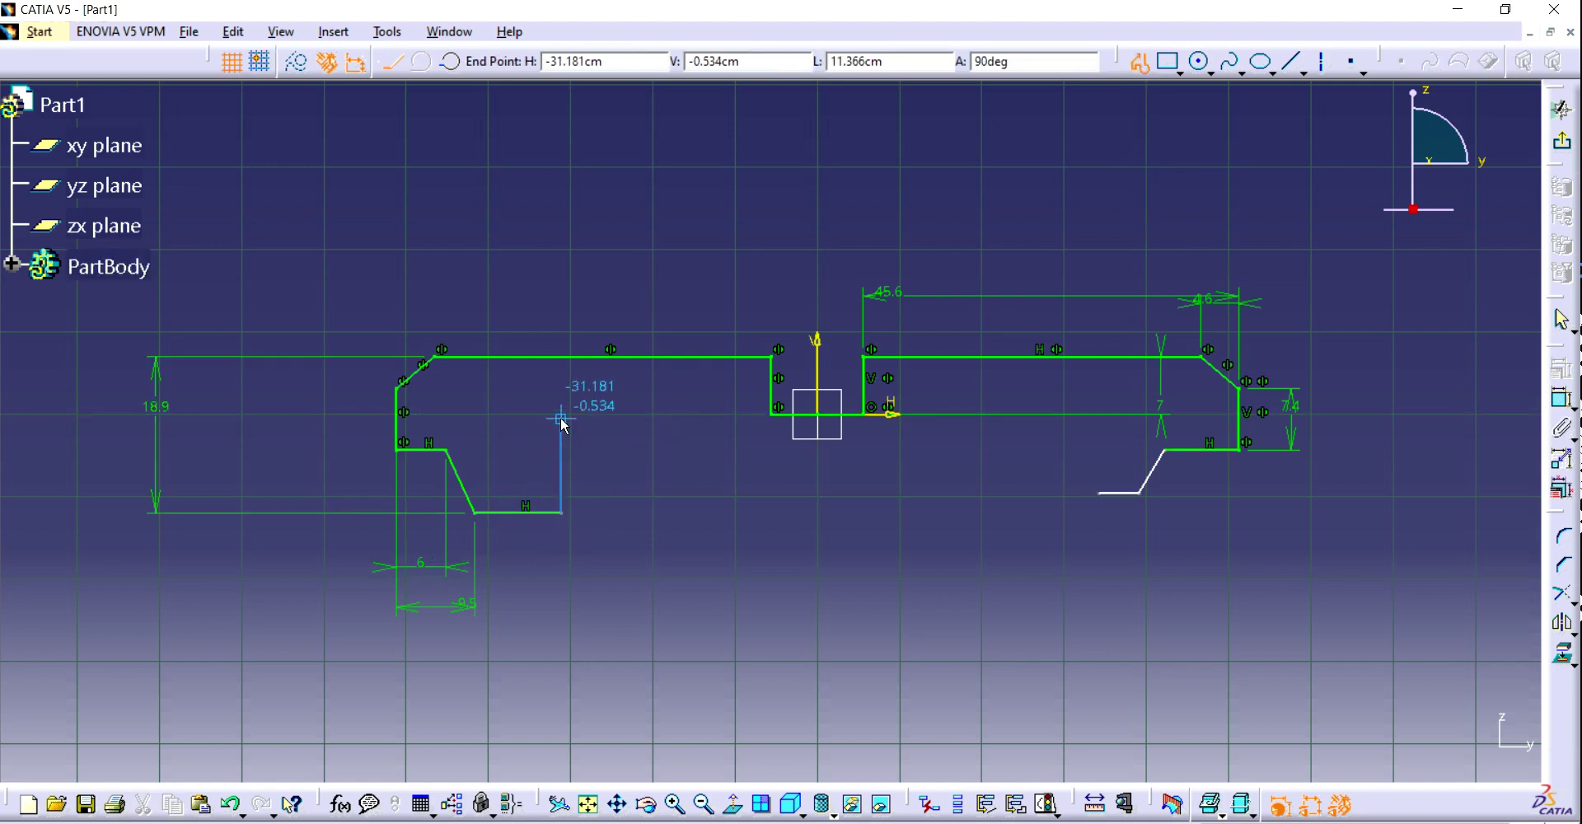
left_click(562, 419)
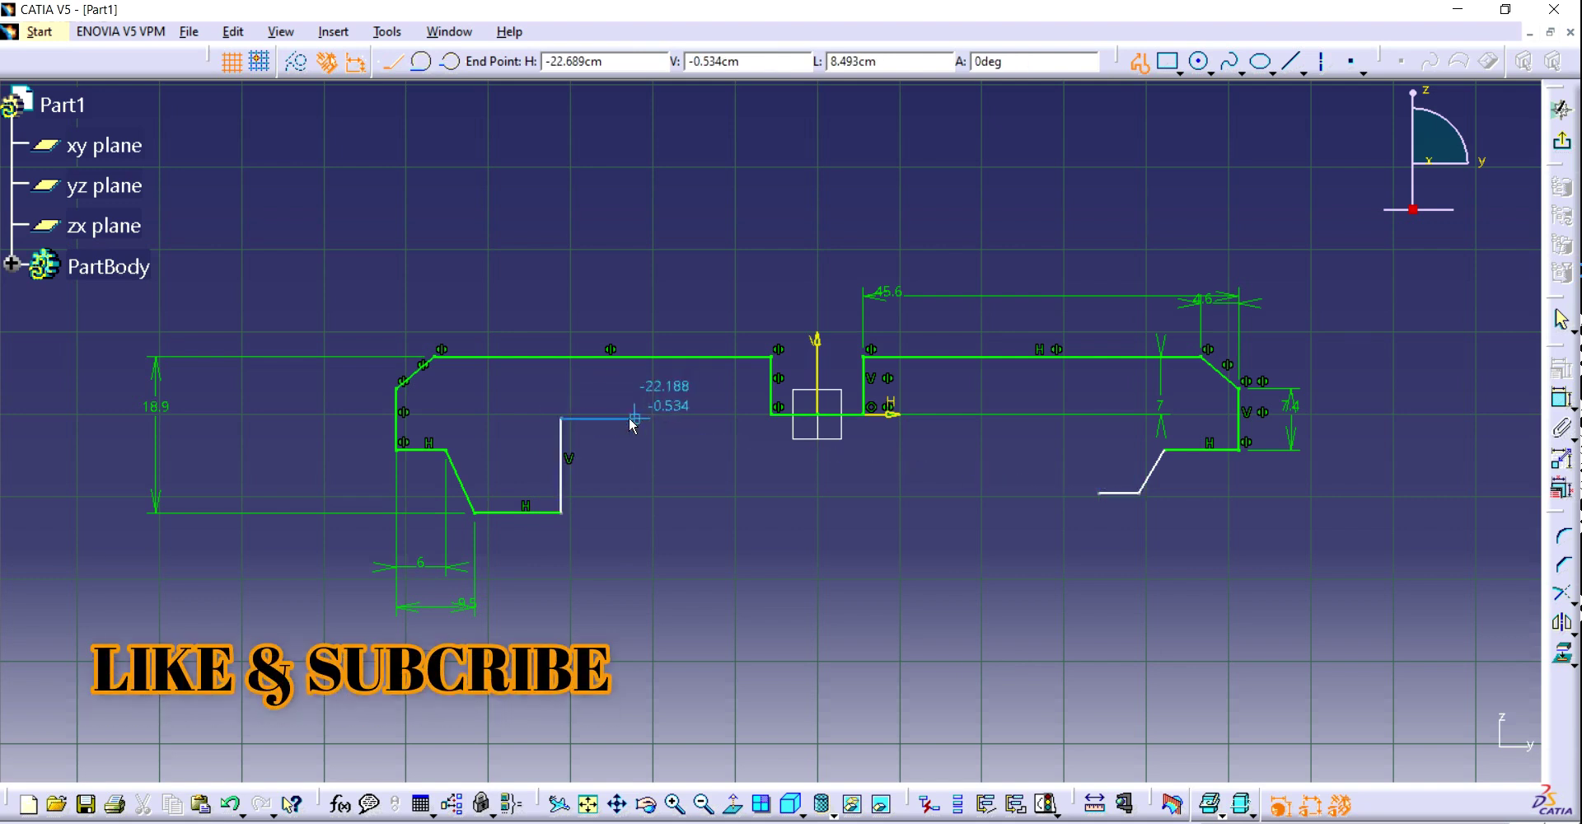
left_click(631, 419)
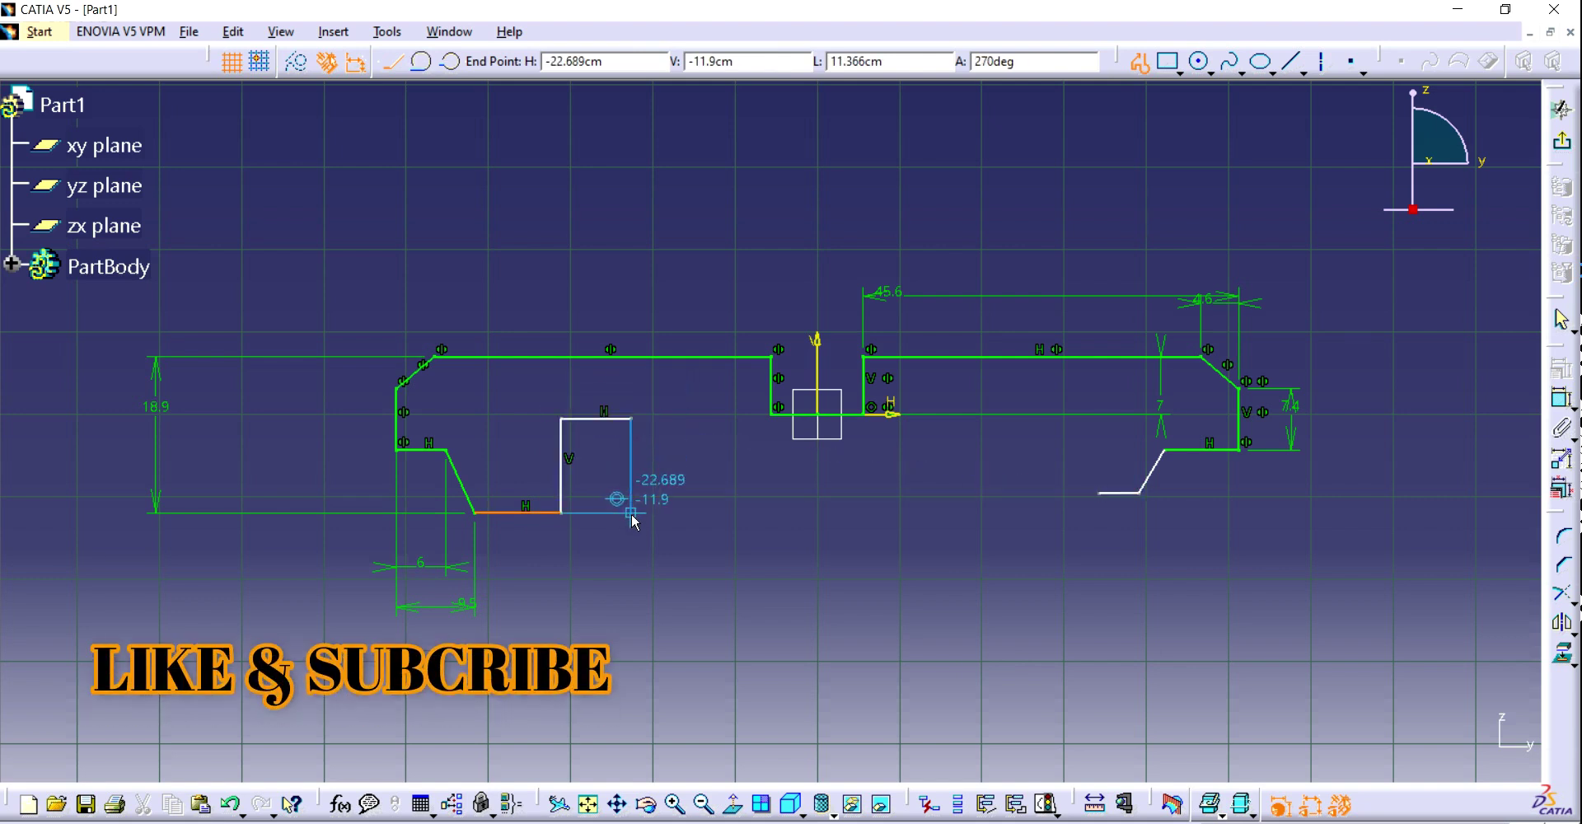
double_click(631, 513)
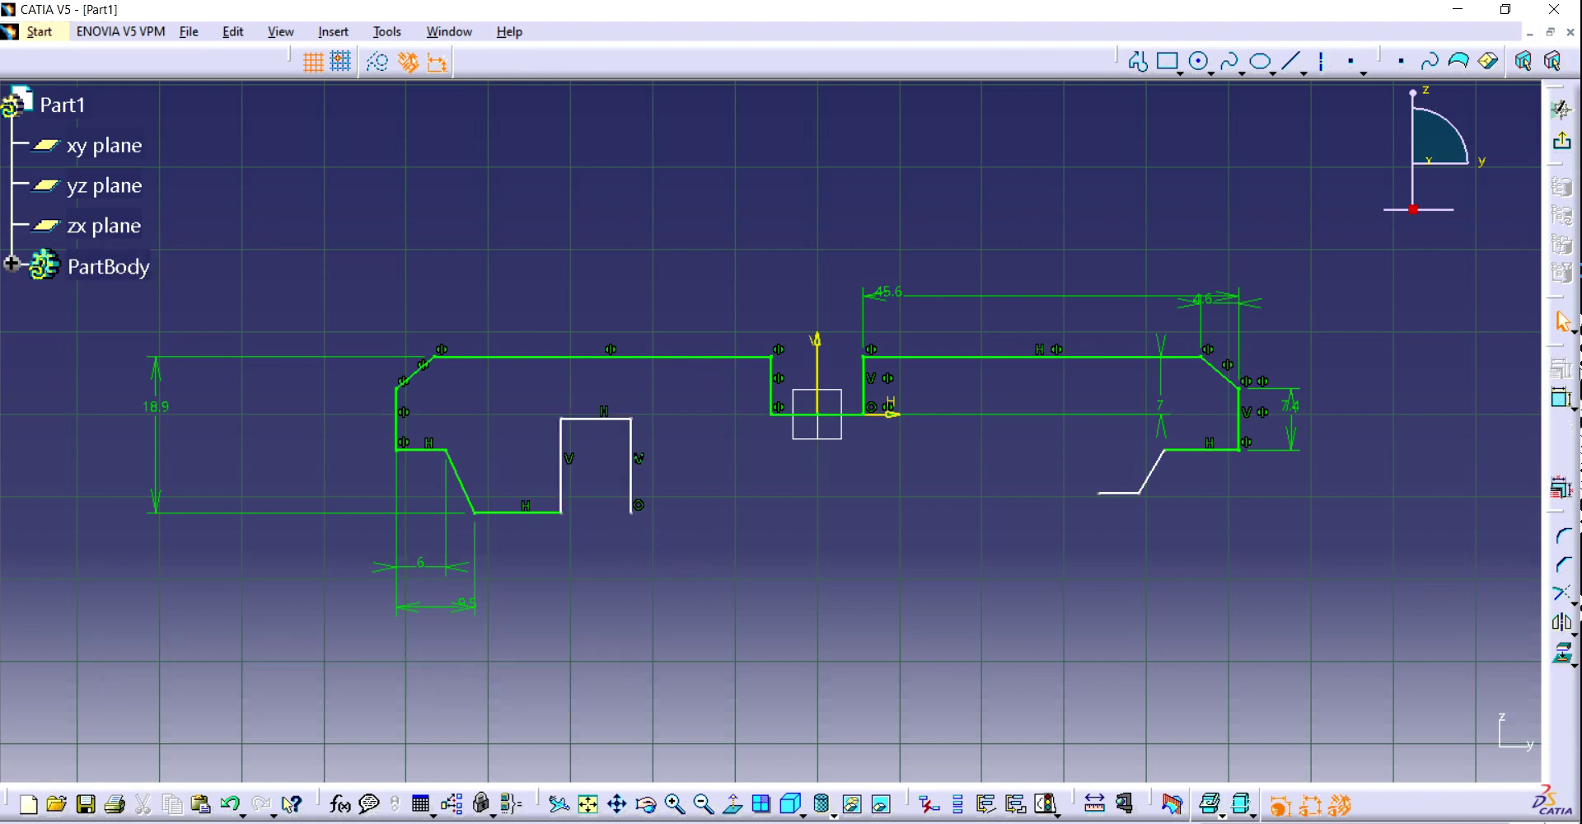
- Dimension the distance between the slot's two vertical lines and set it to 3.2*2 cm
left_click(1559, 401)
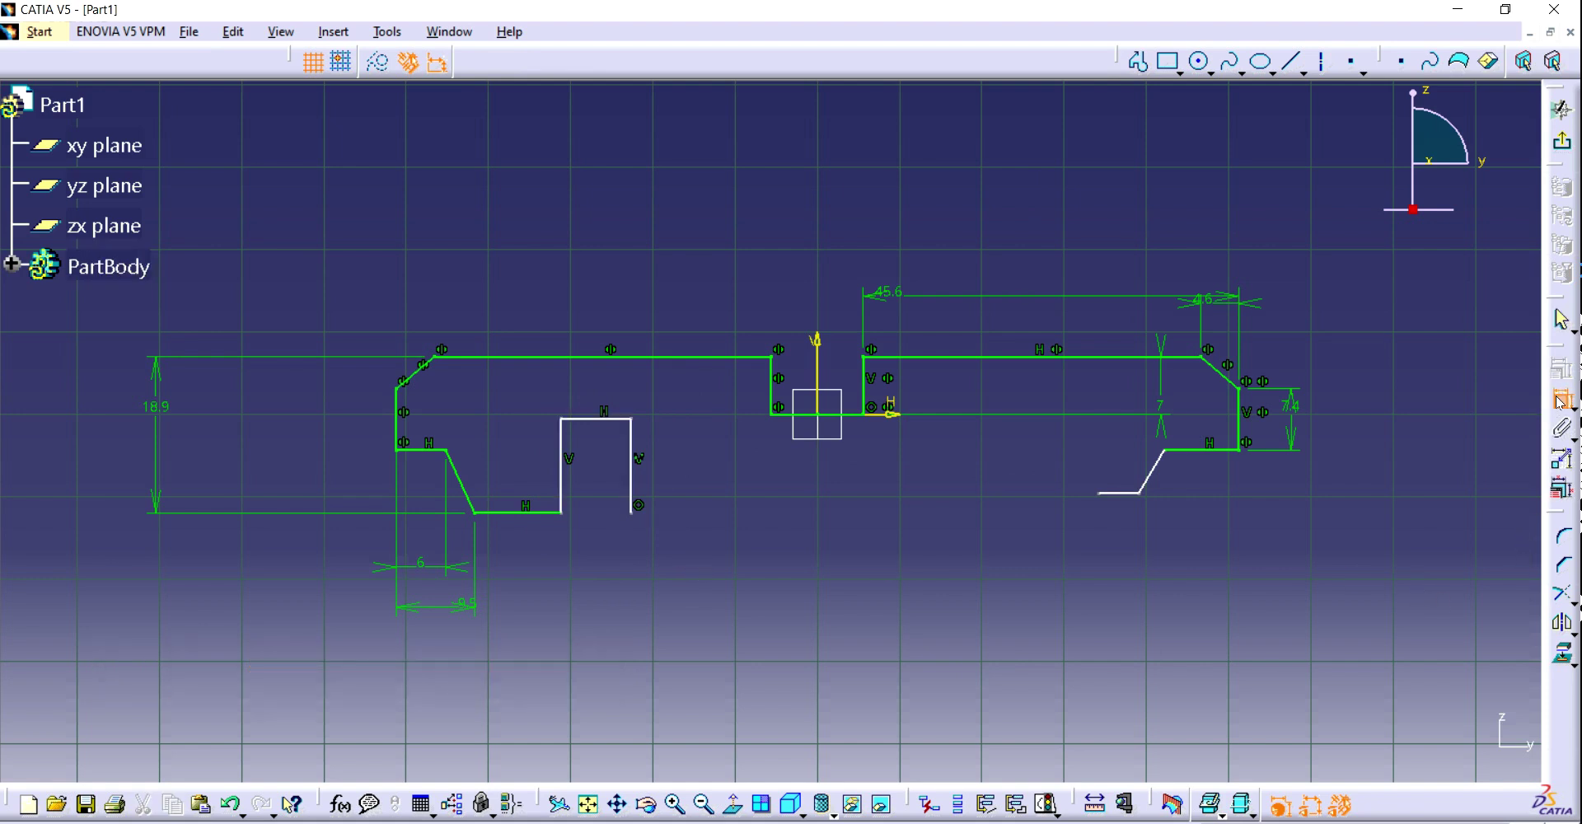
left_click(561, 459)
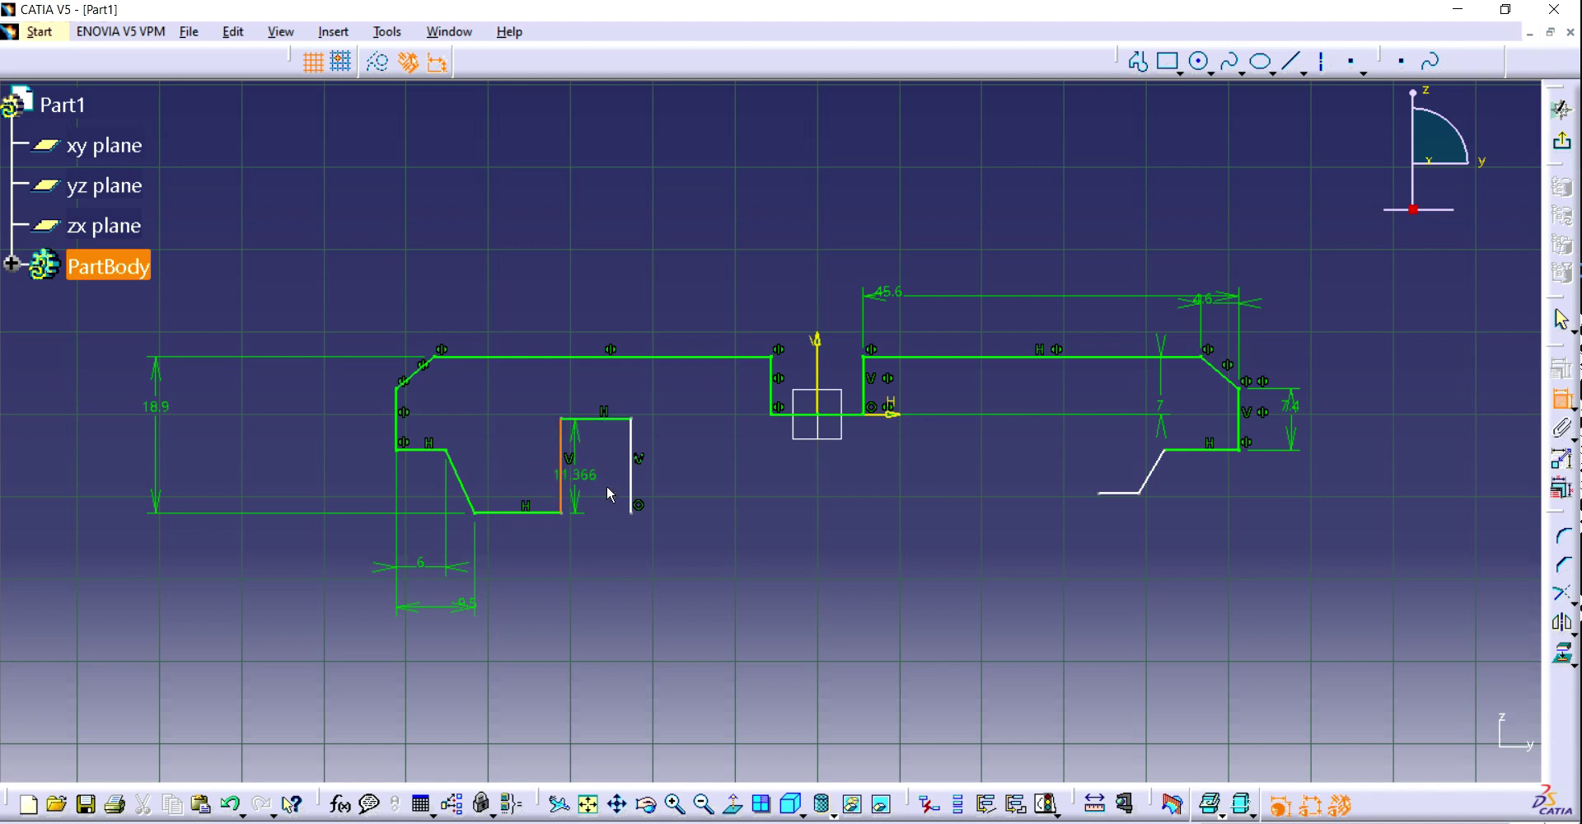
left_click(636, 464)
left_click(595, 638)
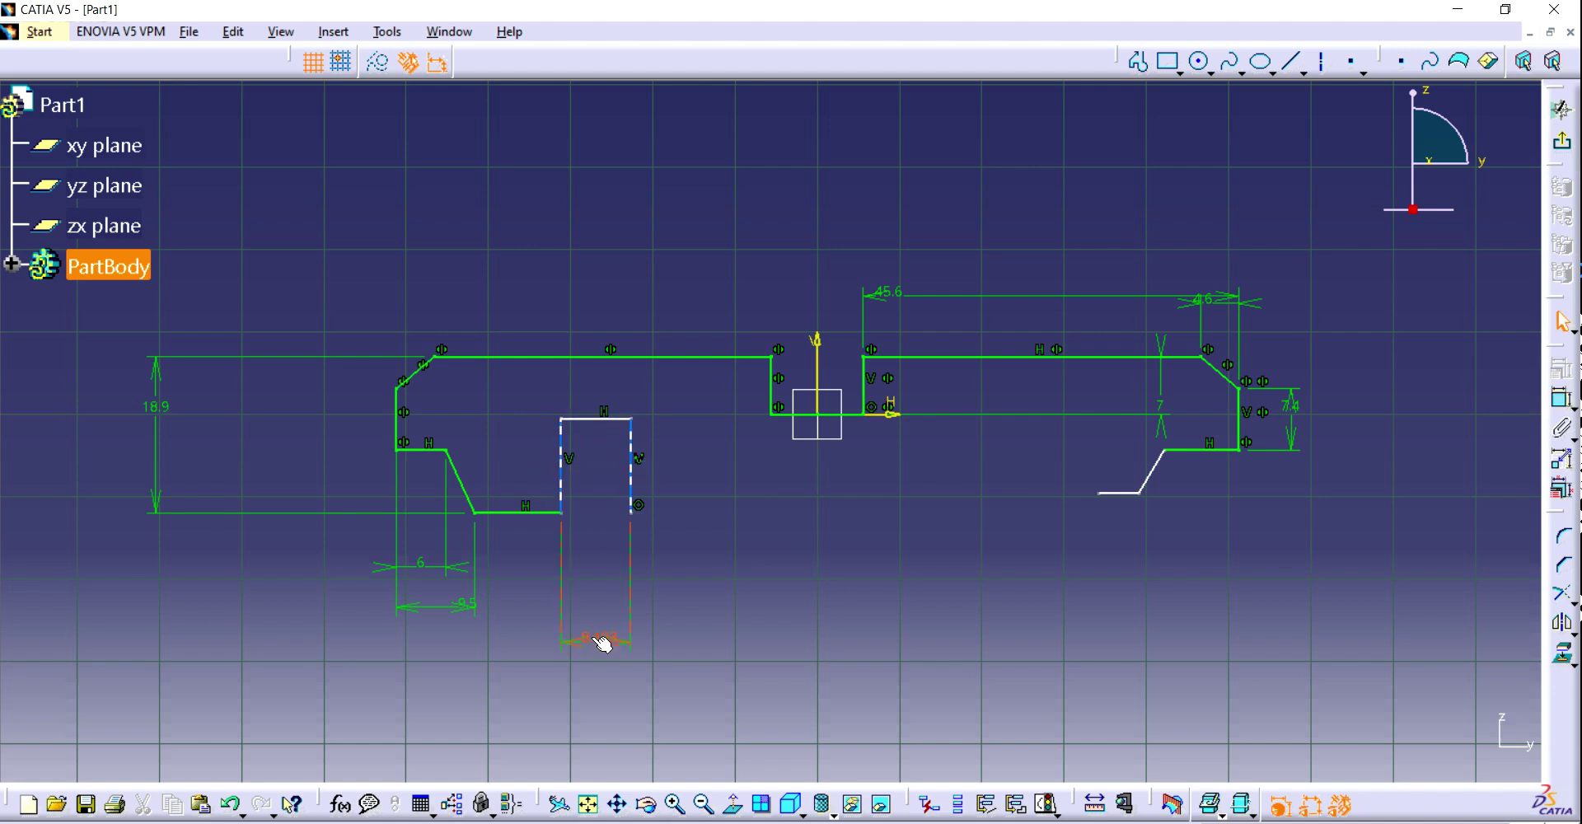
double_click(592, 638)
type("3.")
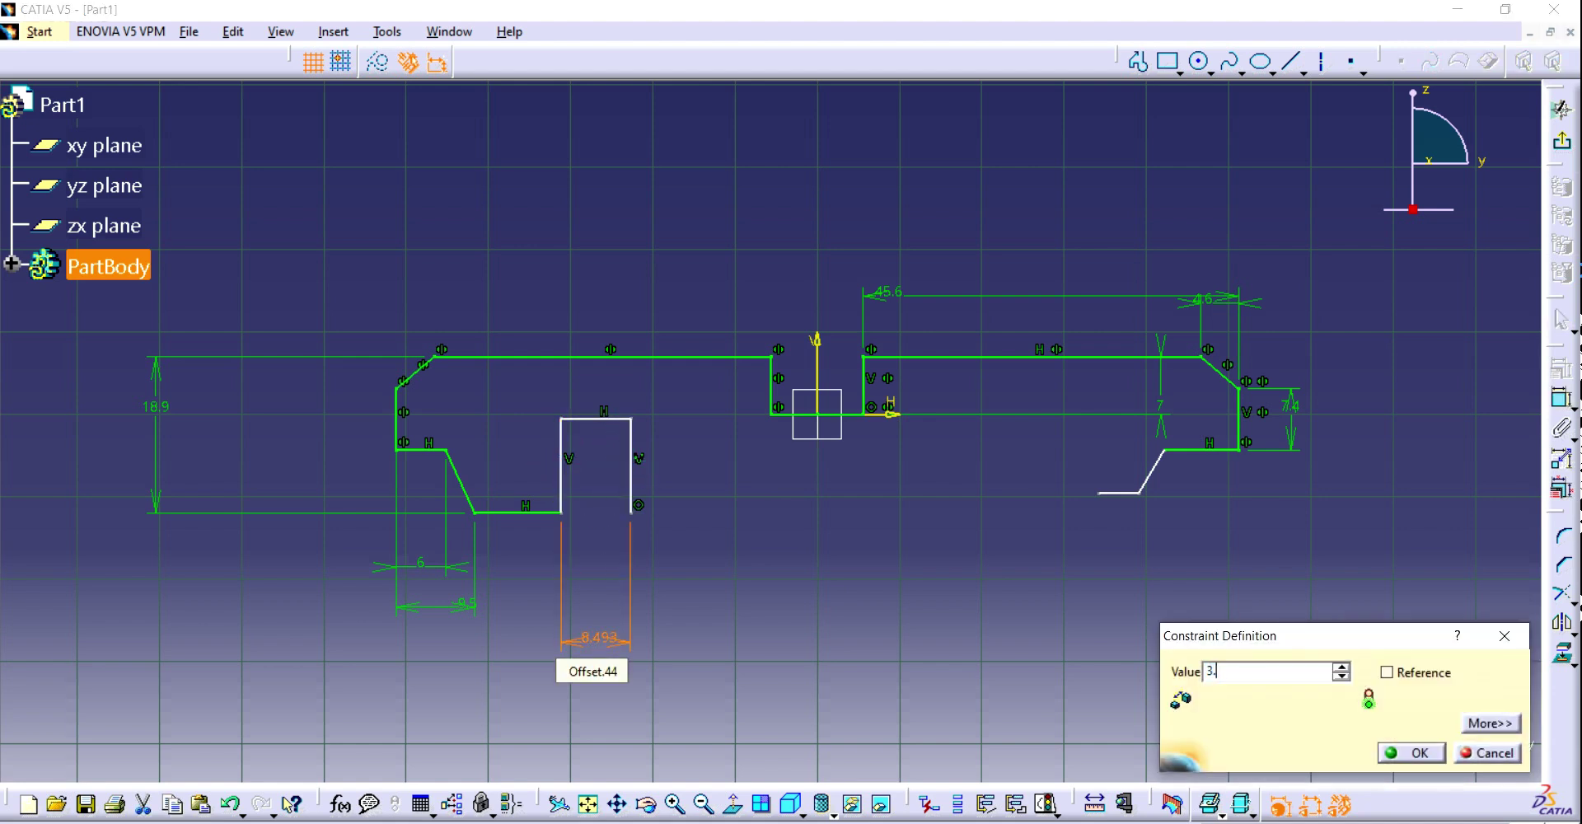
type("2*2")
key("Return")
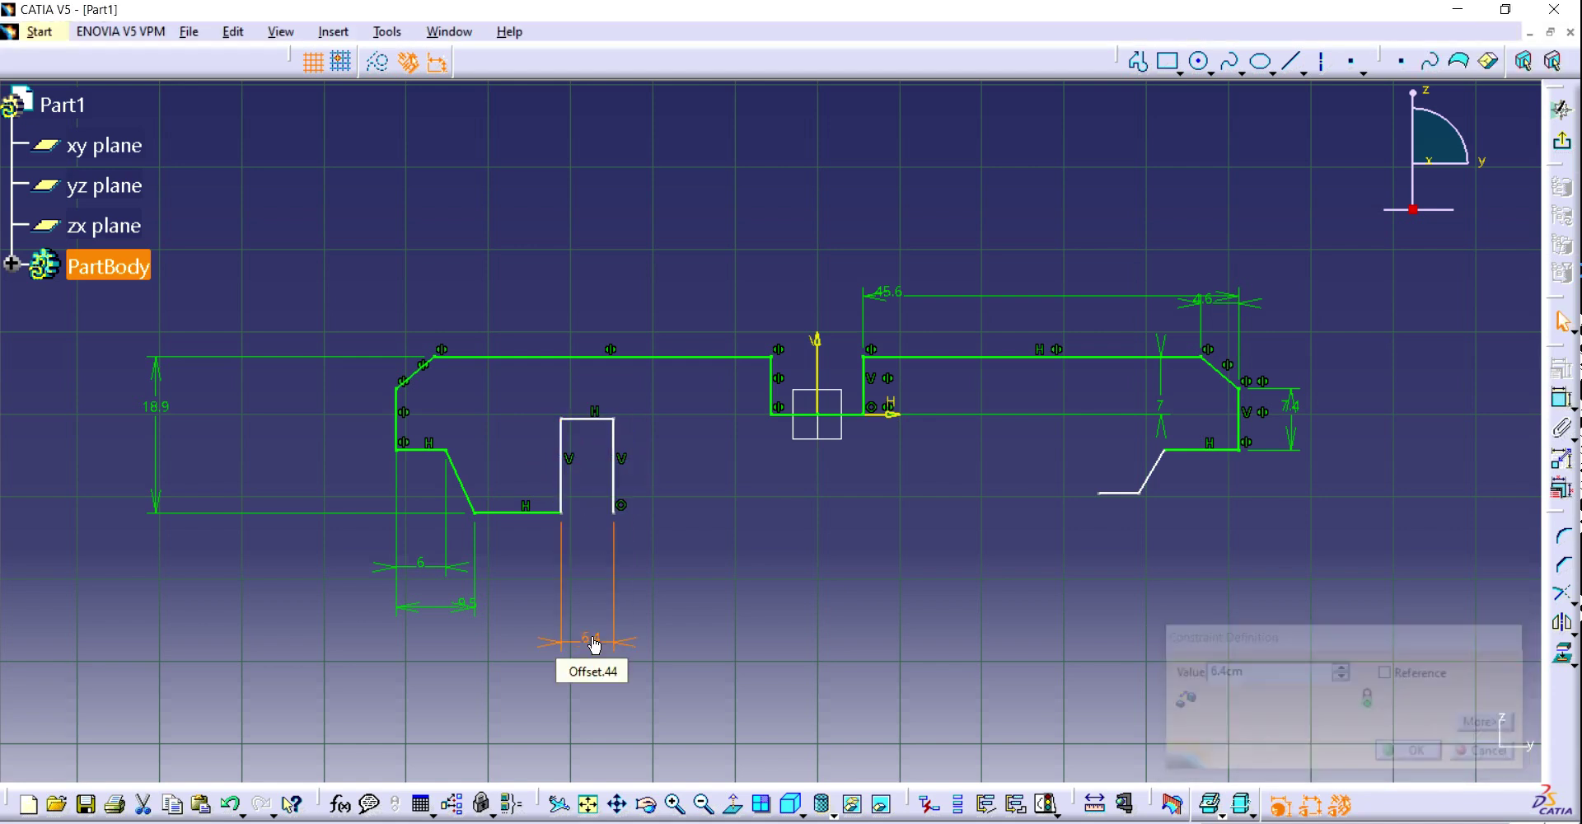
- Dimension the slot's height from the lowest horizontal line to its upper edge and set it to 14 cm
left_click(1562, 401)
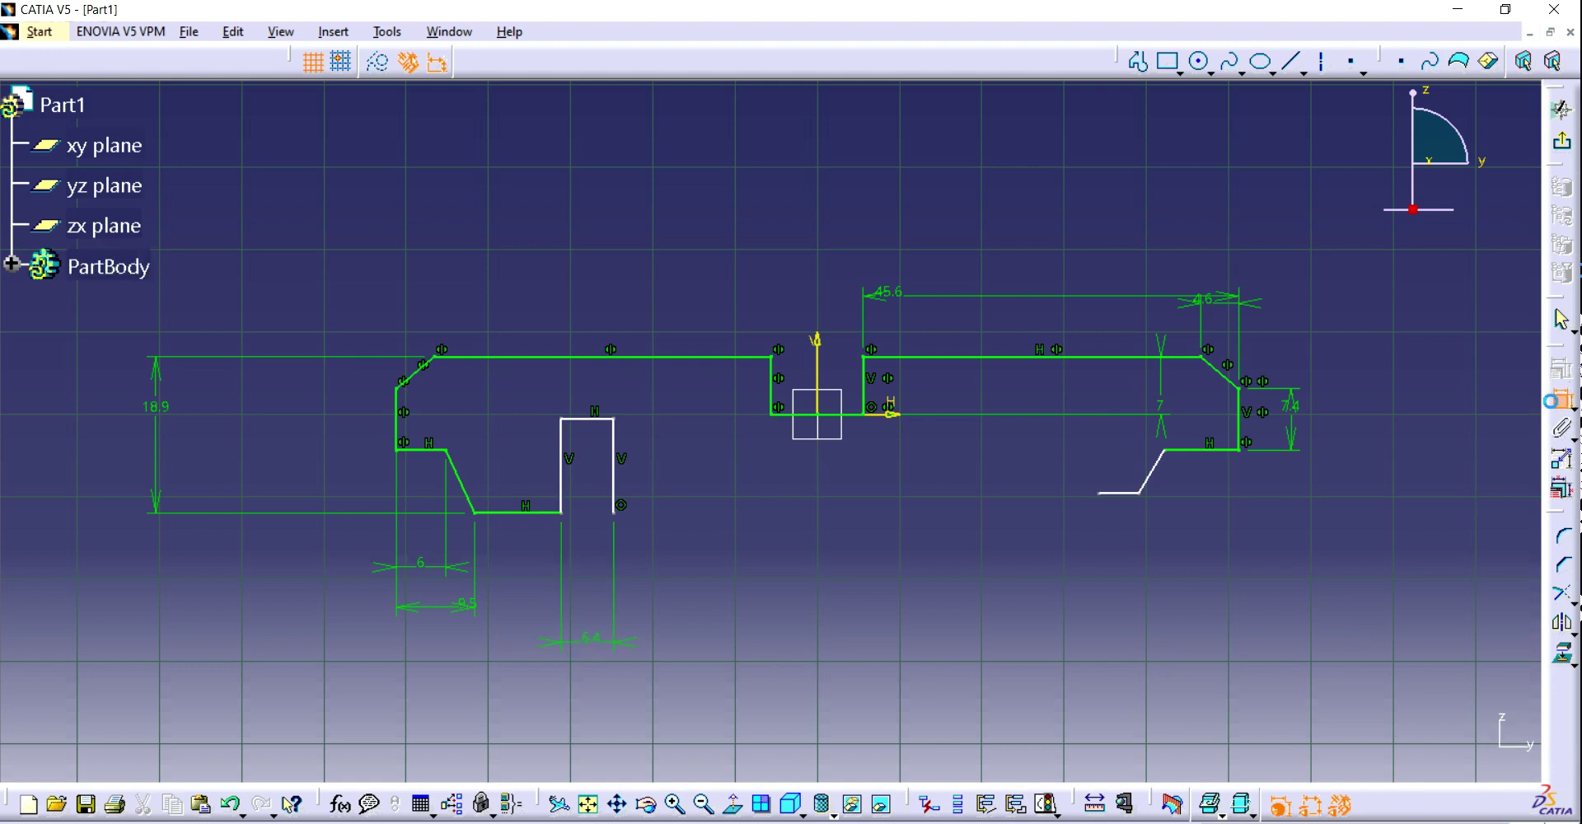
left_click(528, 513)
left_click(594, 419)
left_click(708, 461)
double_click(703, 462)
type("14")
key("Return")
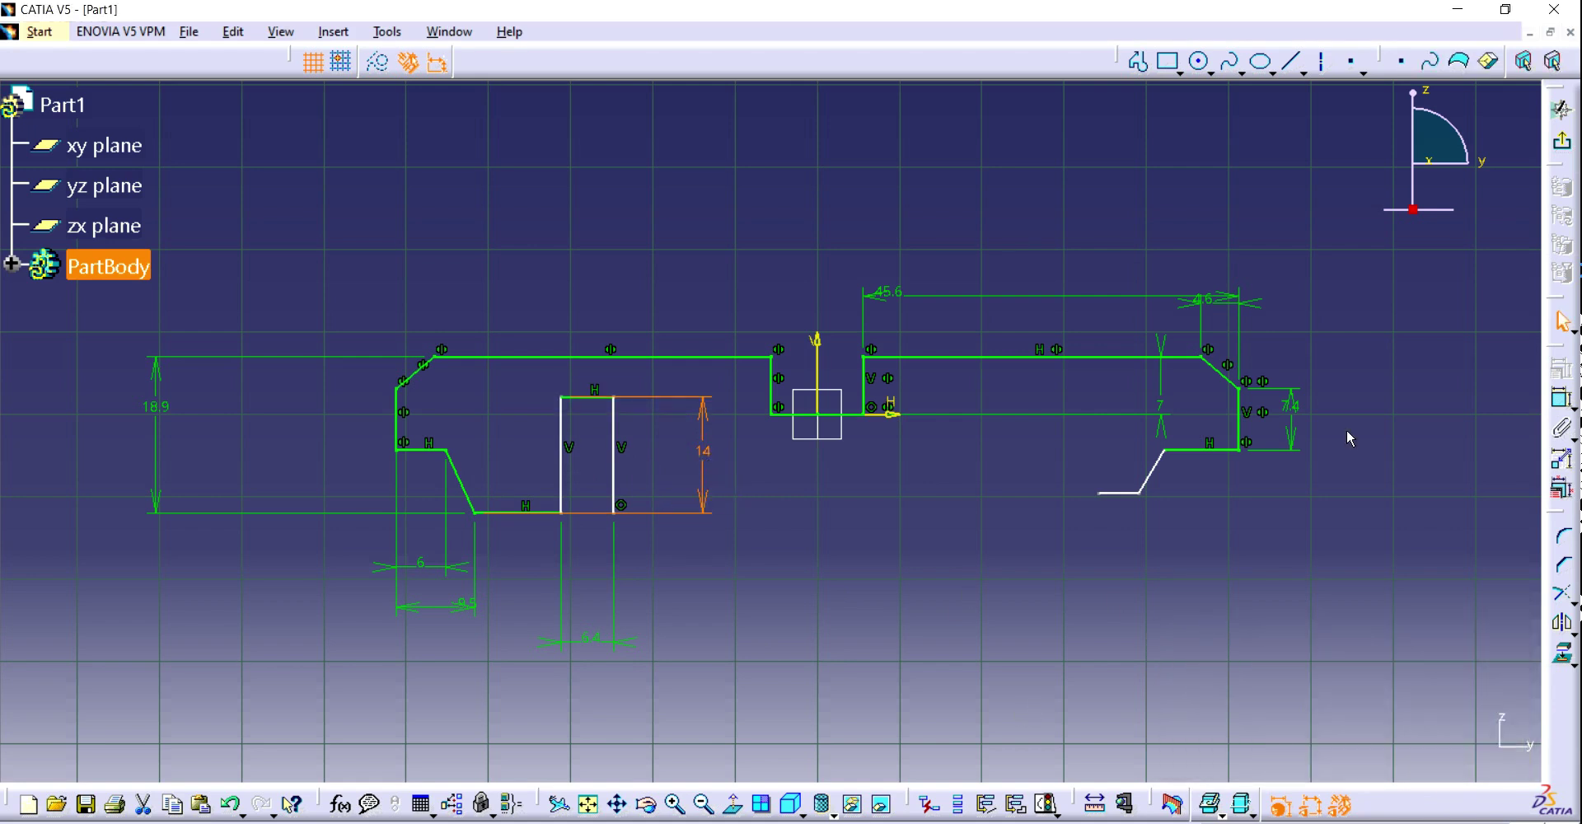
- Round both upper corners of the slot with corner arcs of about 3 cm radius
left_click(1564, 536)
left_click(590, 401)
left_click(562, 436)
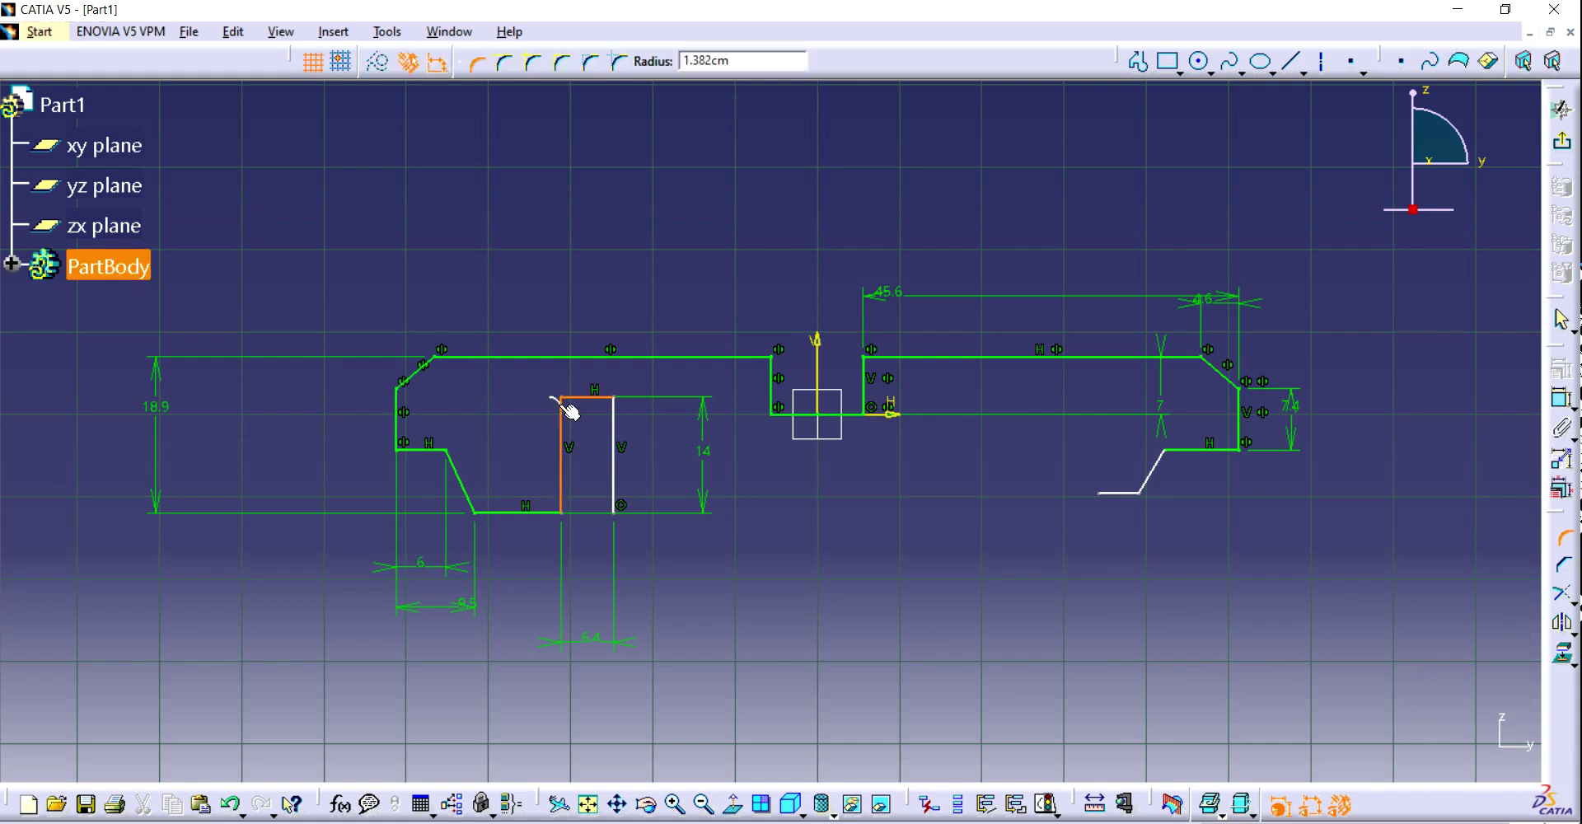
left_click(579, 424)
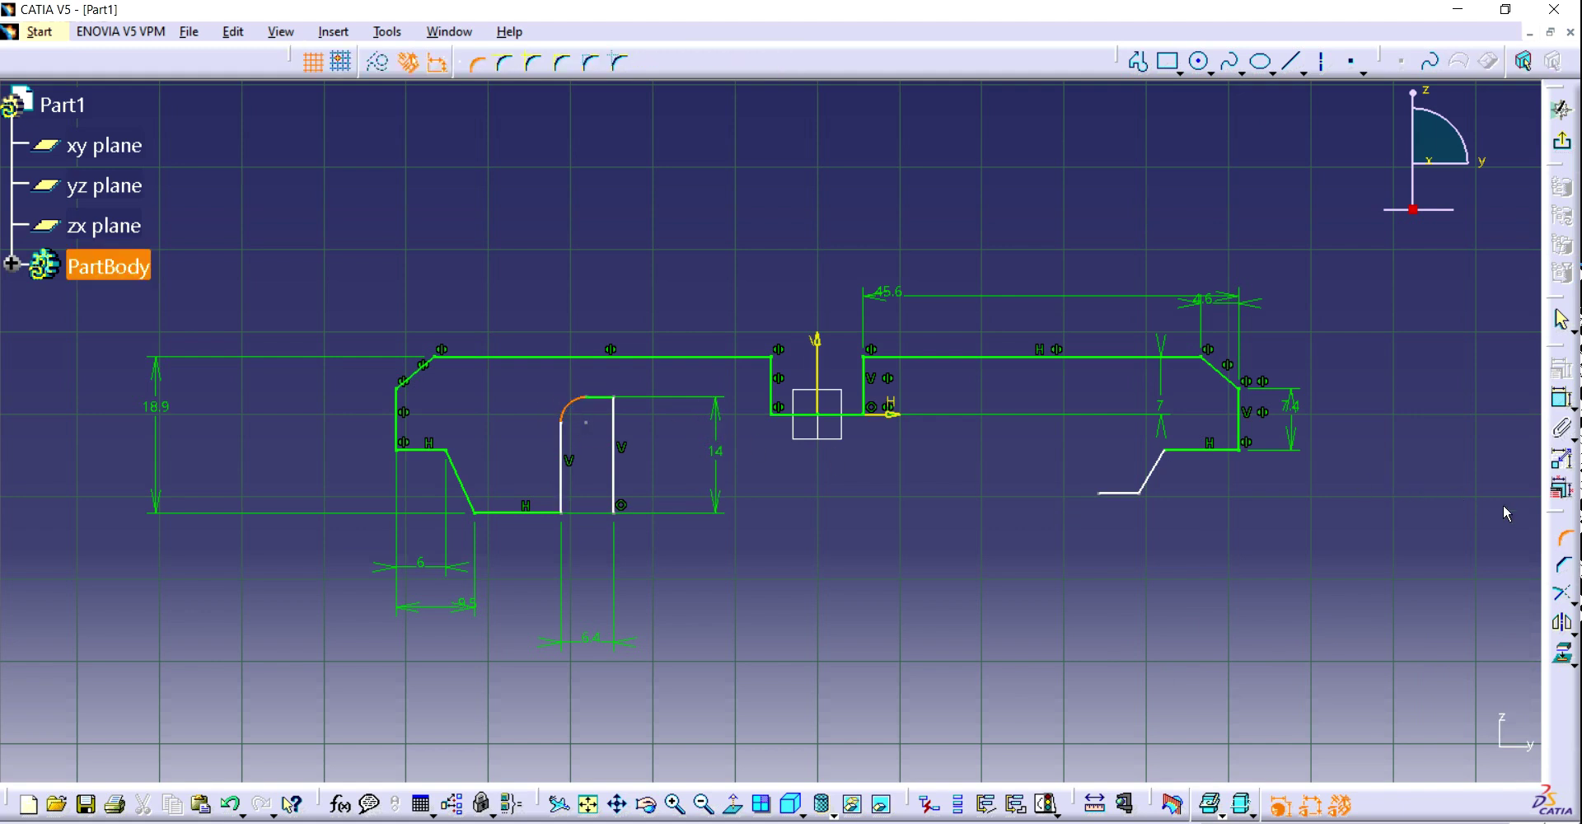
left_click(1564, 538)
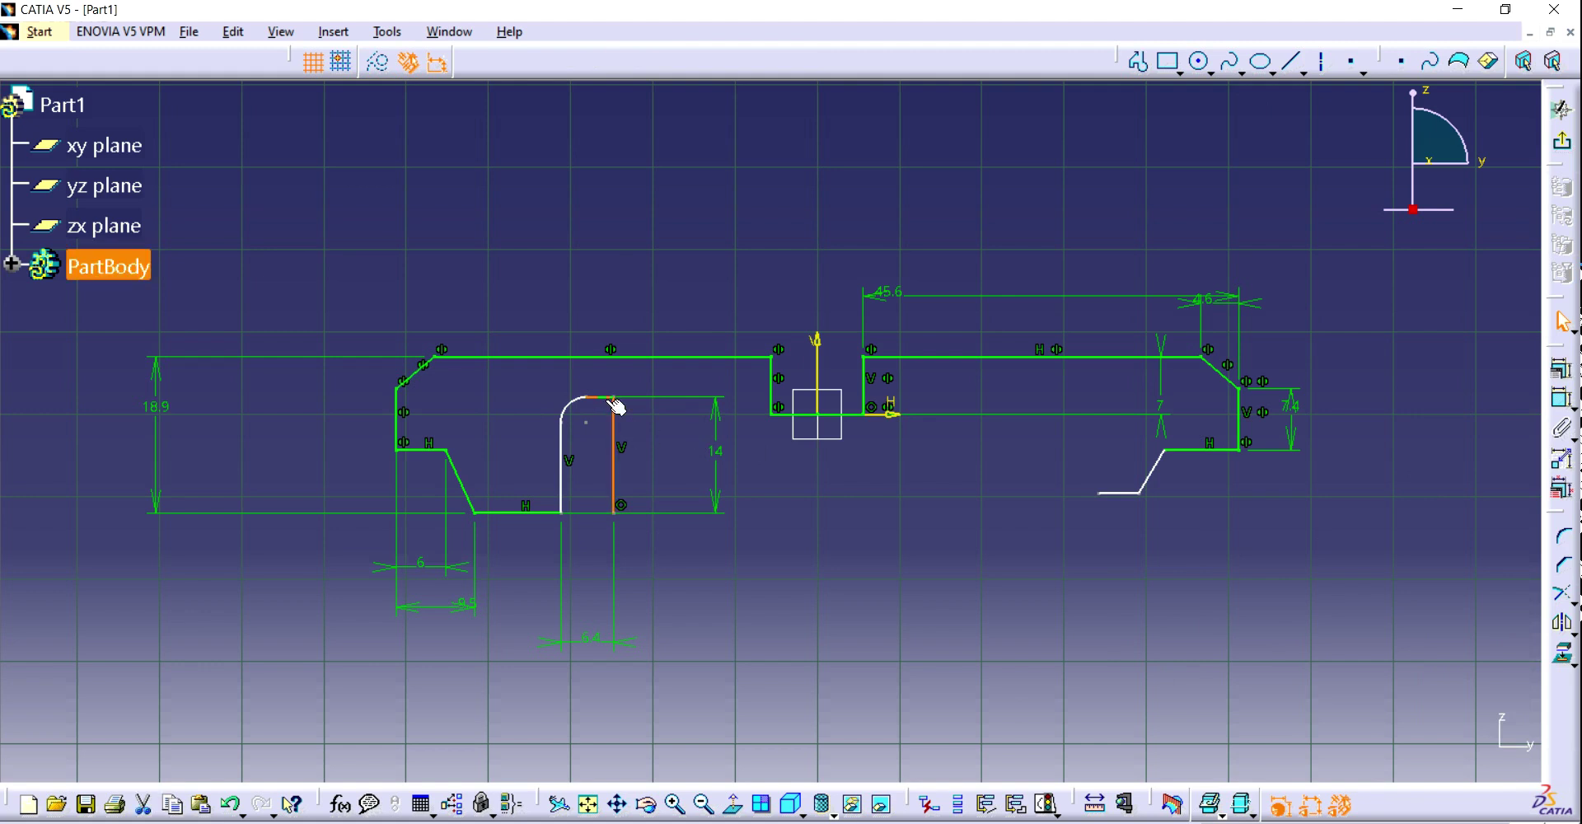
left_click(1566, 537)
left_click(614, 414)
left_click(600, 434)
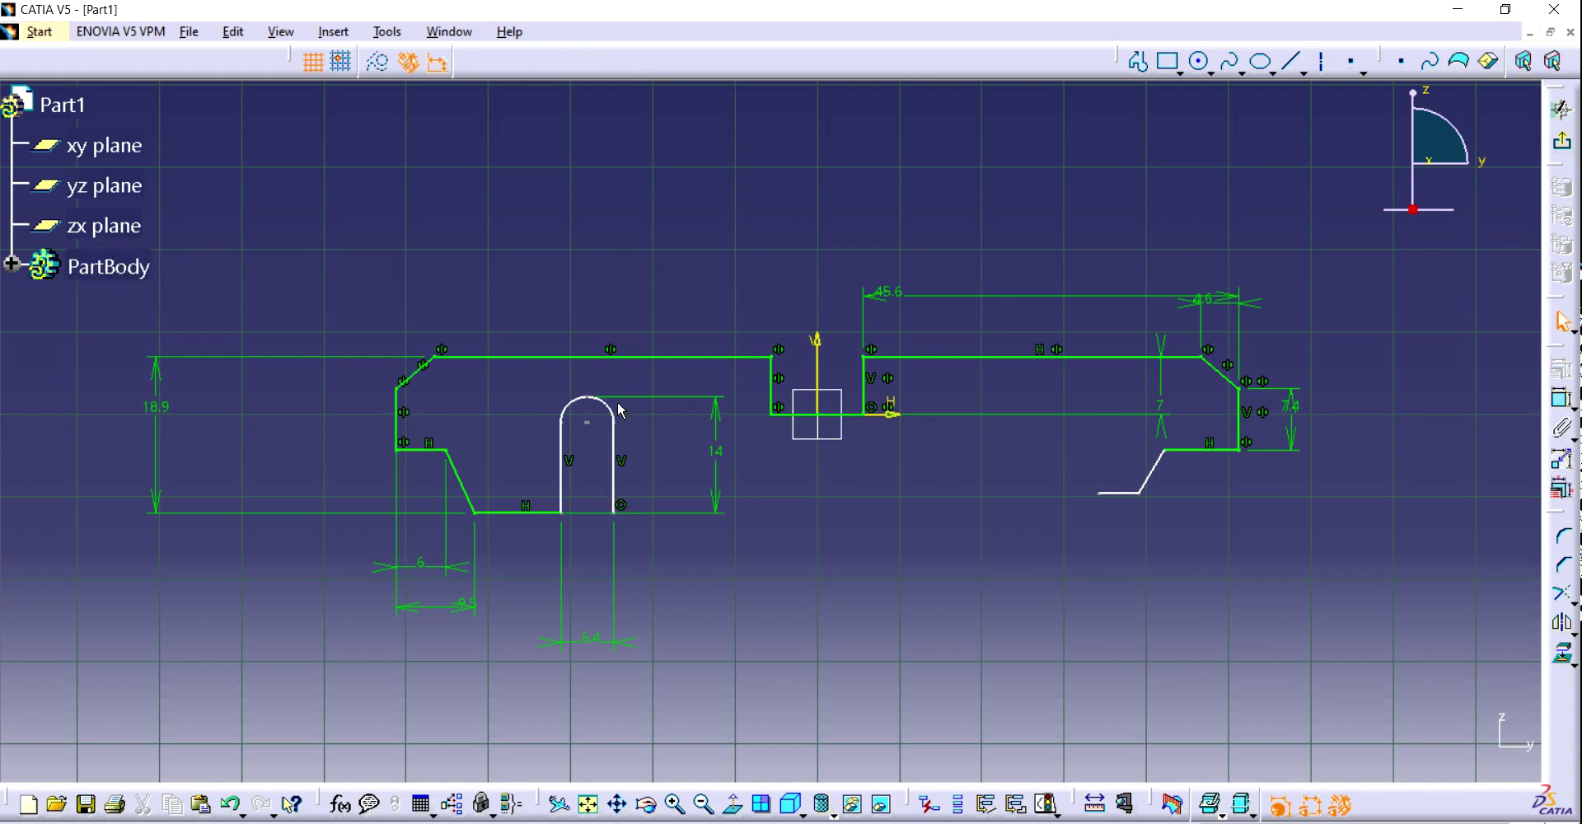
left_click(1562, 400)
left_click(612, 414)
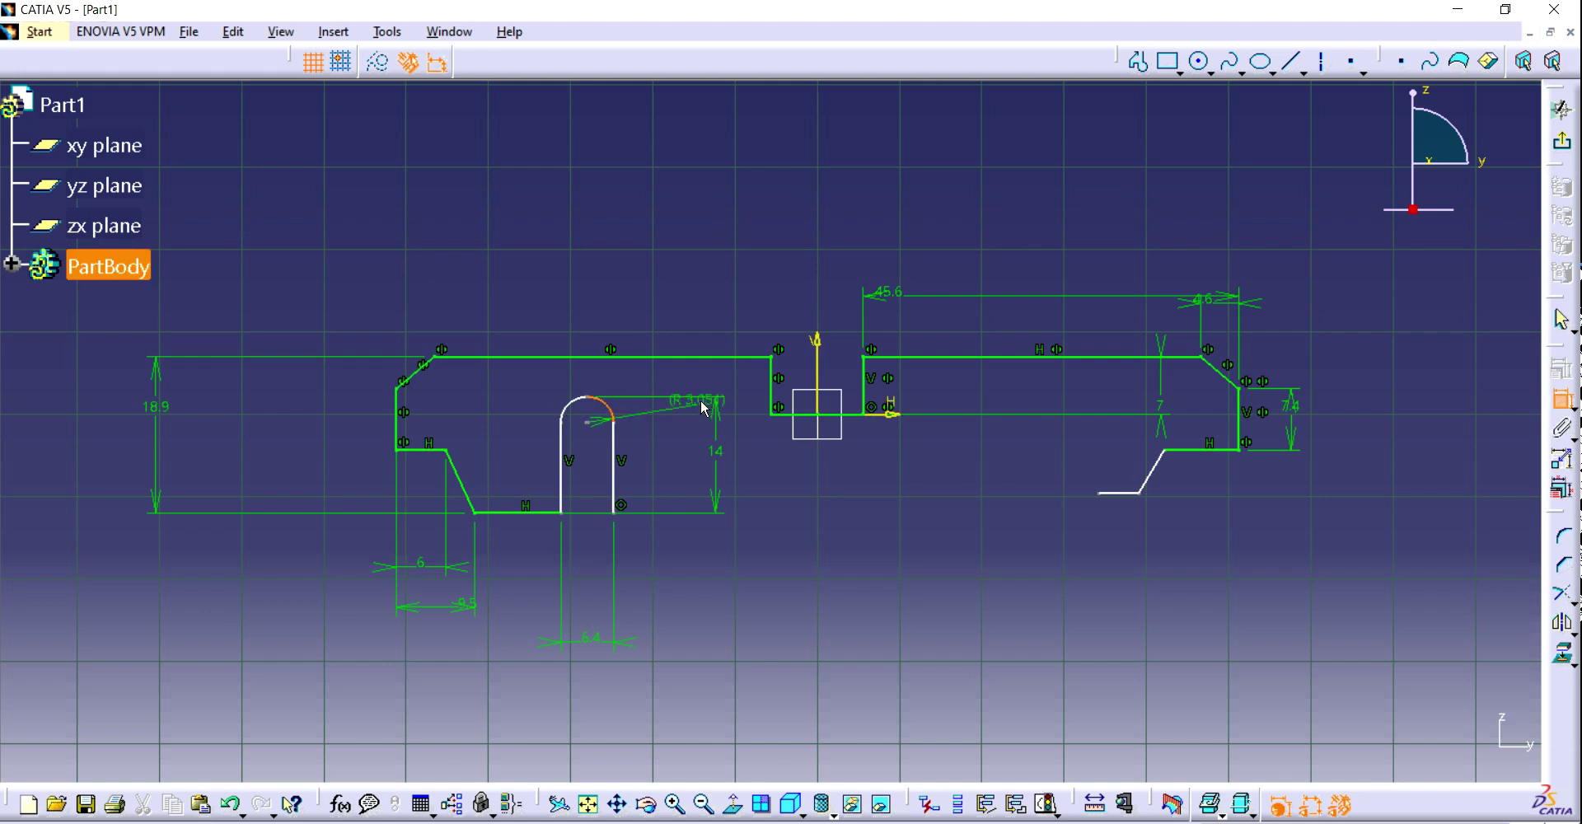
double_click(686, 401)
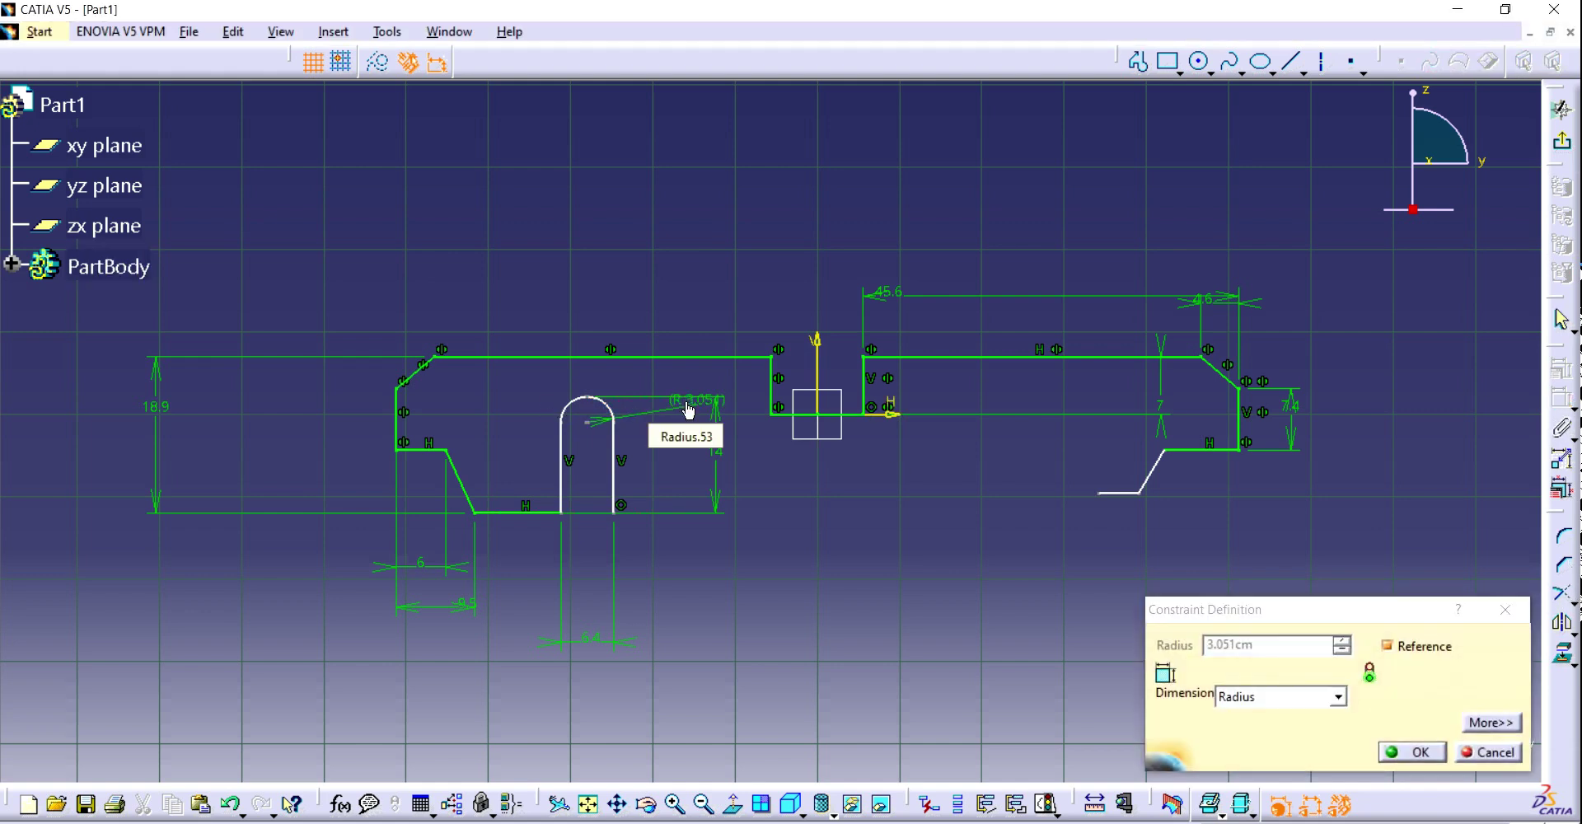
left_click(1506, 609)
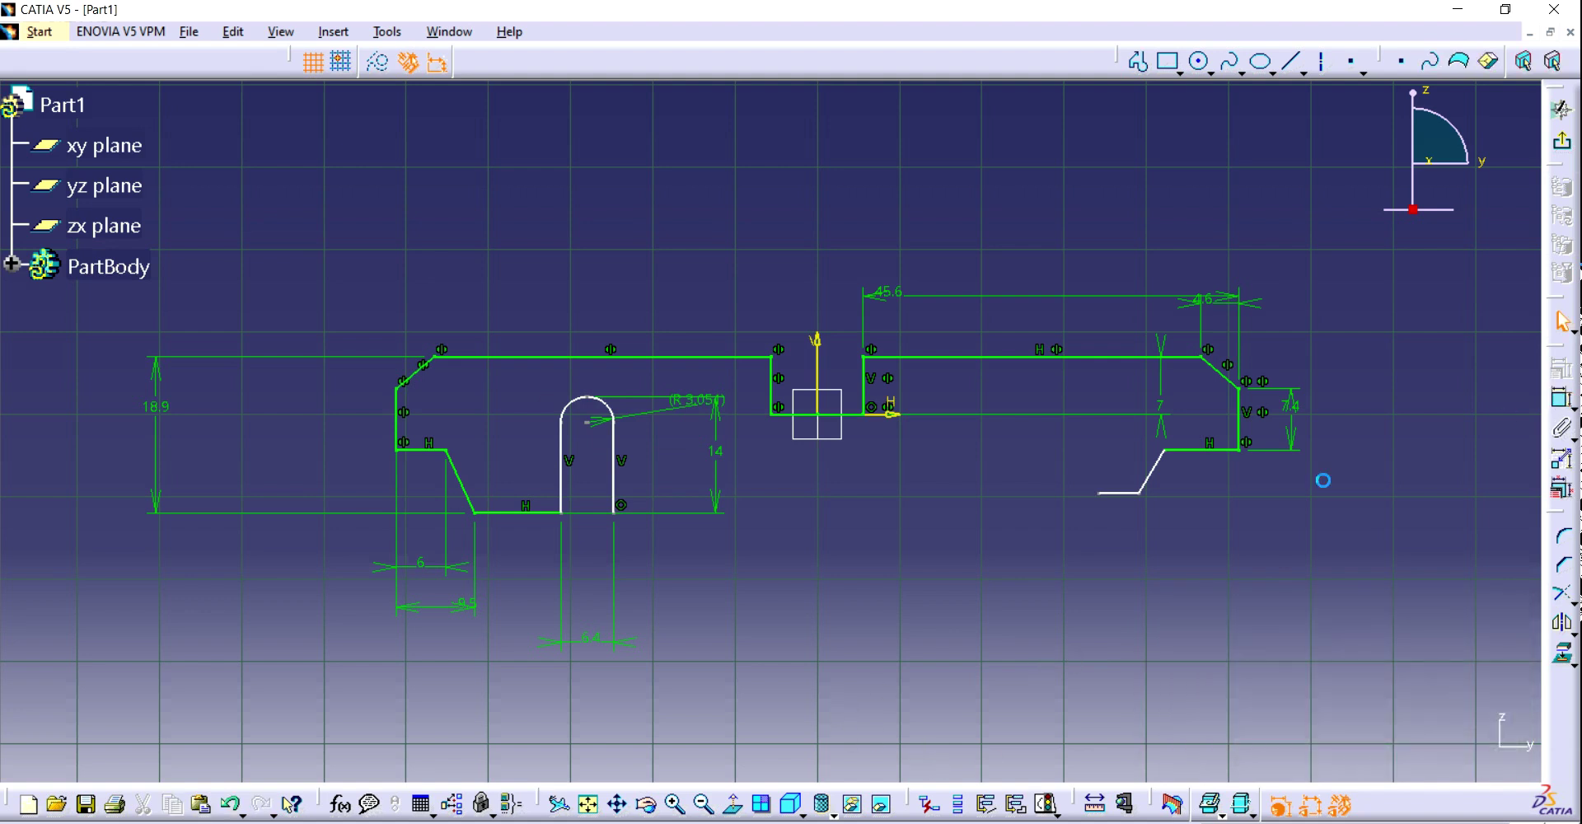
key("ctrl+z")
- Set the radii of both upper slot corners to 0.7 cm
left_click(673, 807)
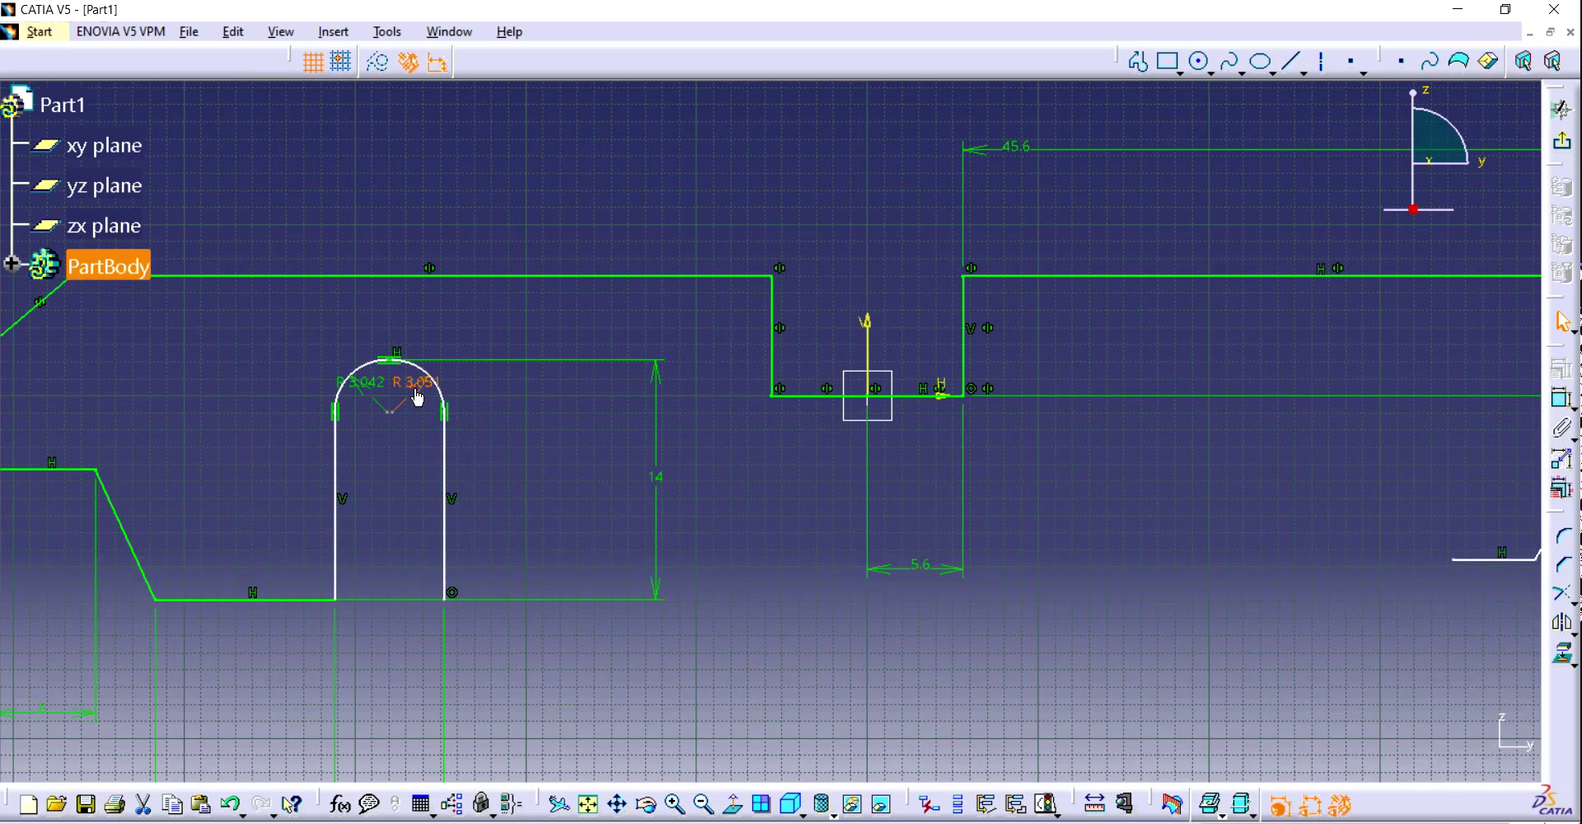
double_click(420, 383)
type("0.7")
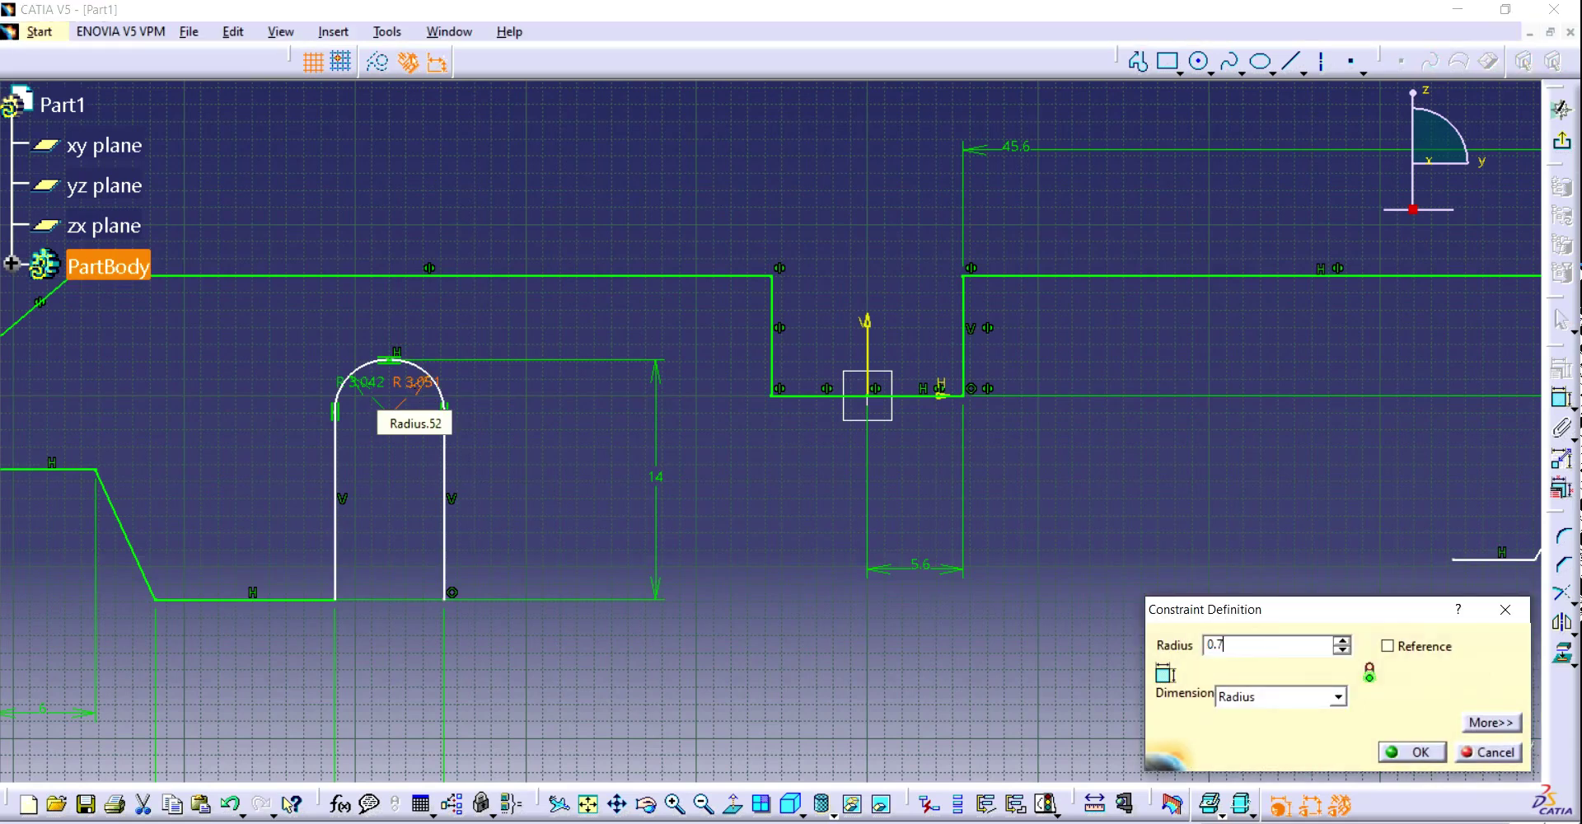
key("Return")
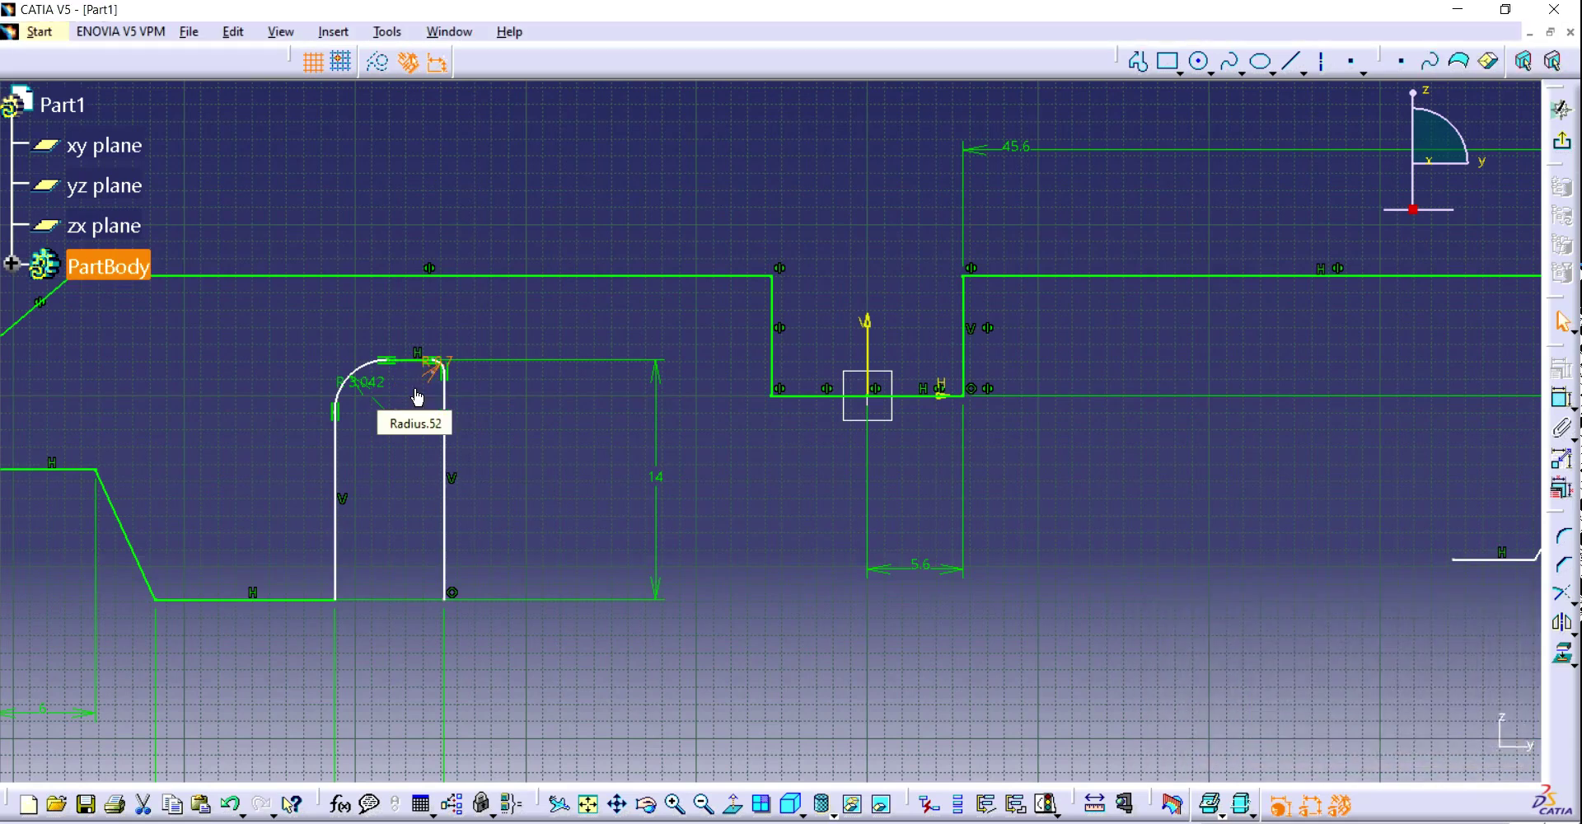
double_click(365, 391)
type("0.7cm")
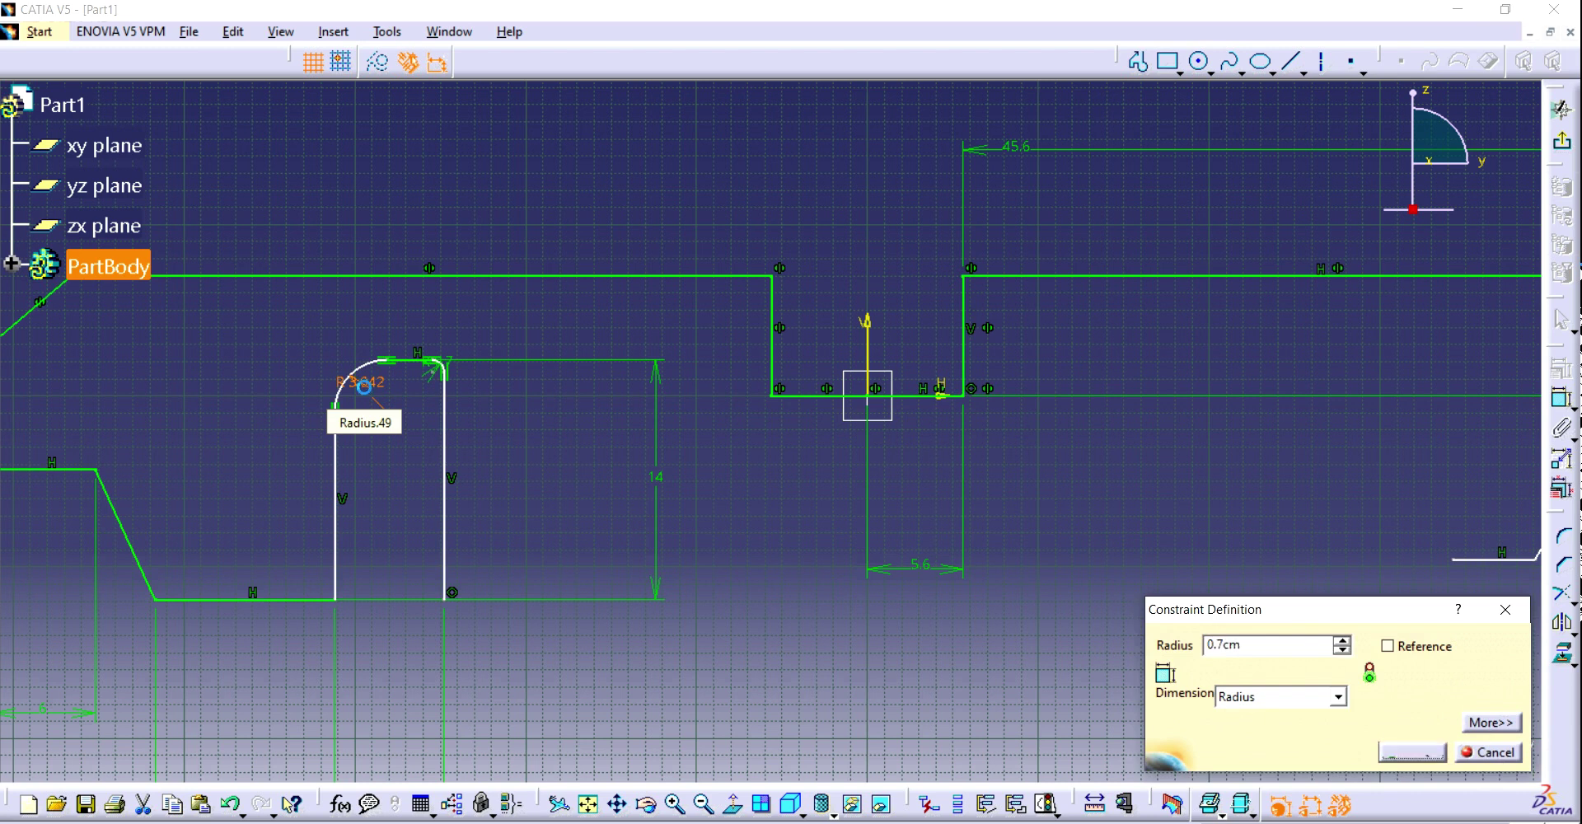
key("Return")
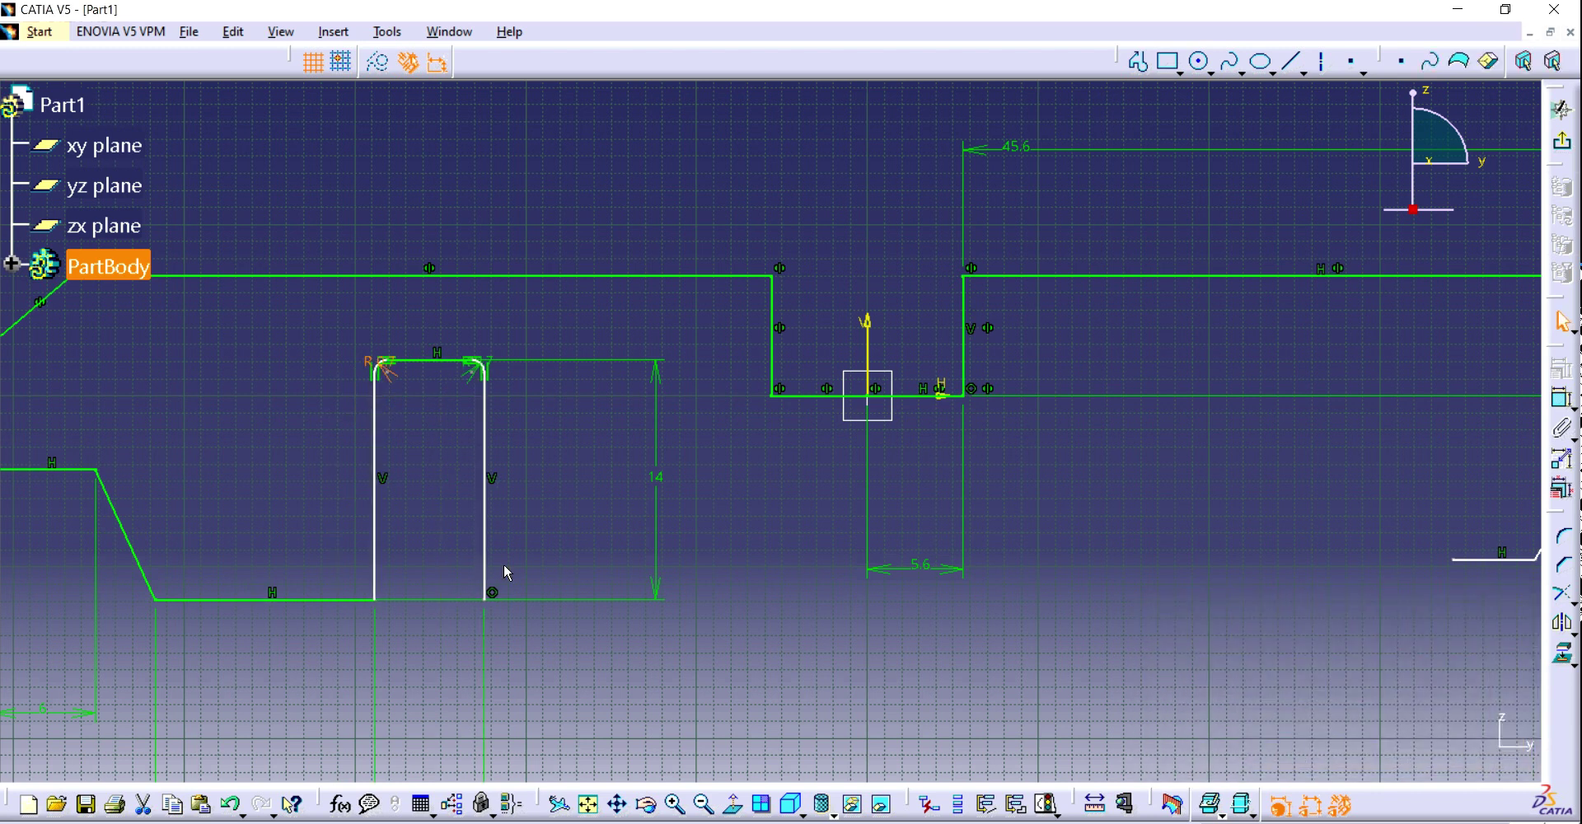
- Dimension the horizontal offset between the slot's outer vertical line and the lower end of the adjacent slope, setting it to 9.5-3.2 cm
left_click(704, 804)
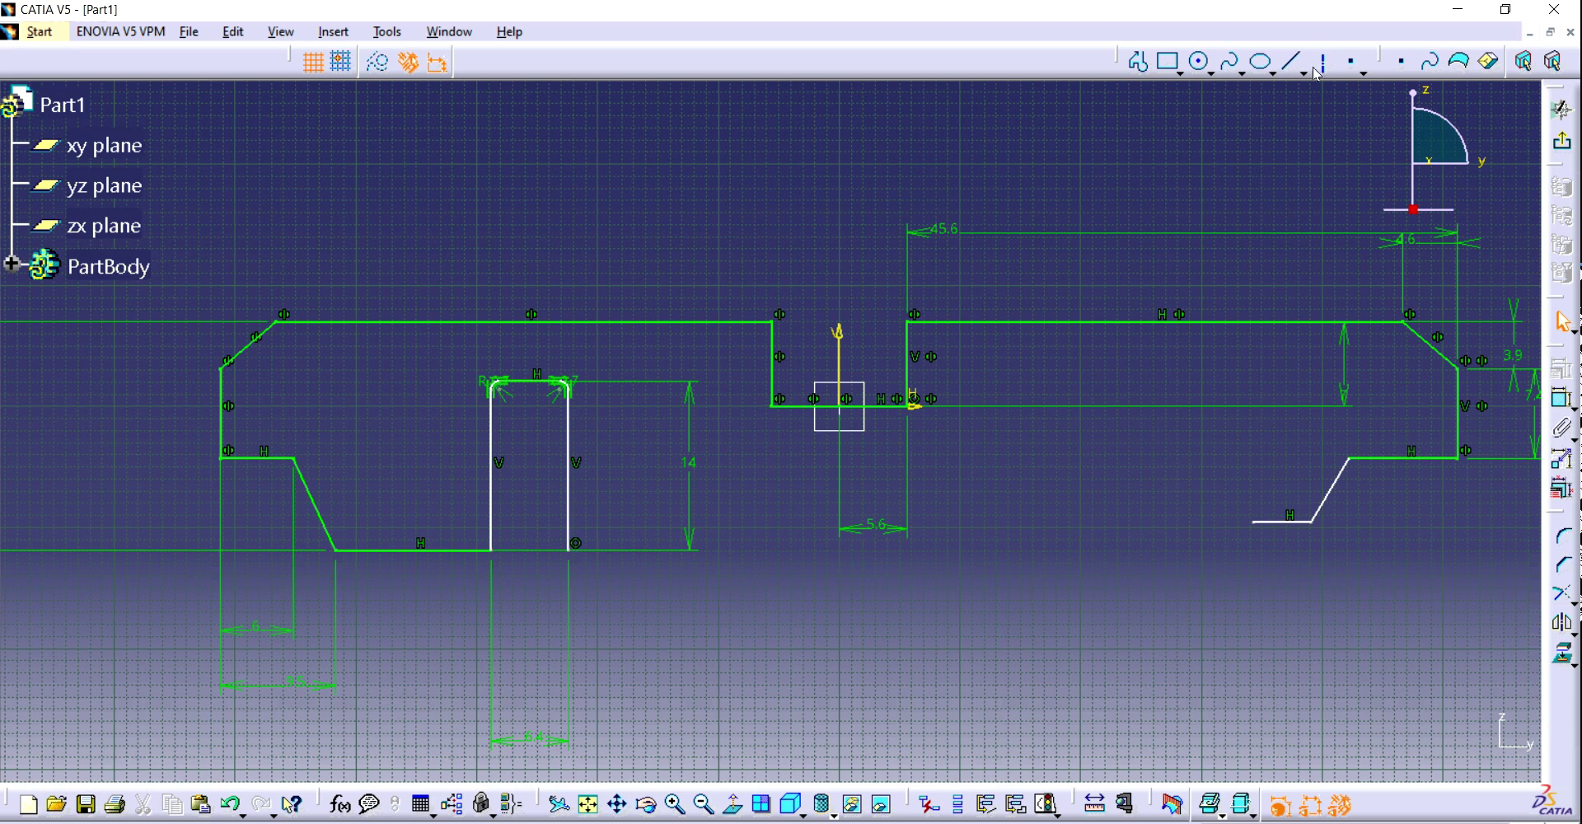
left_click(1562, 399)
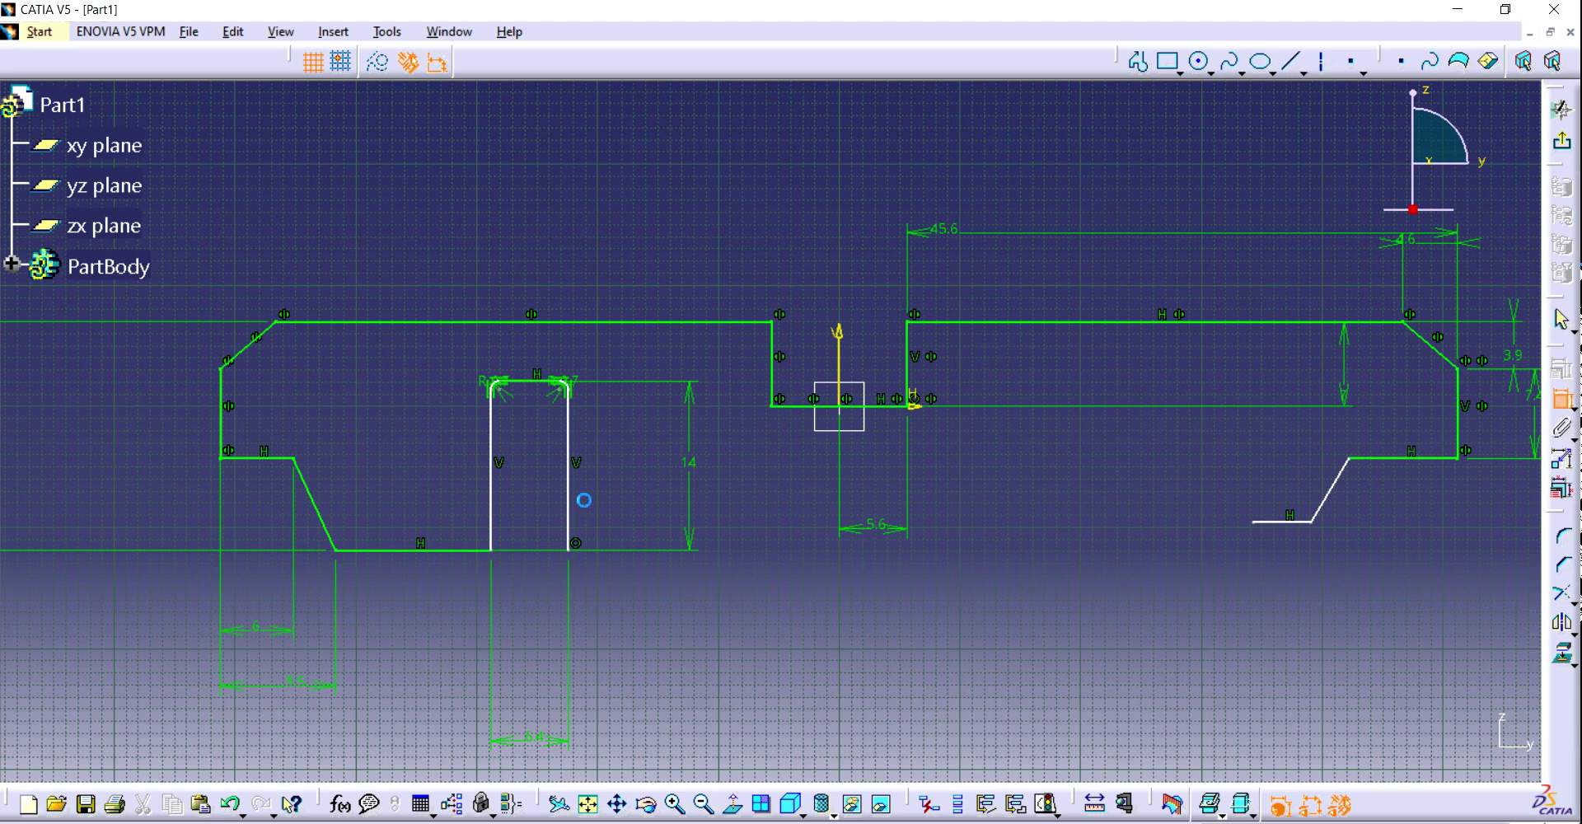
left_click(494, 473)
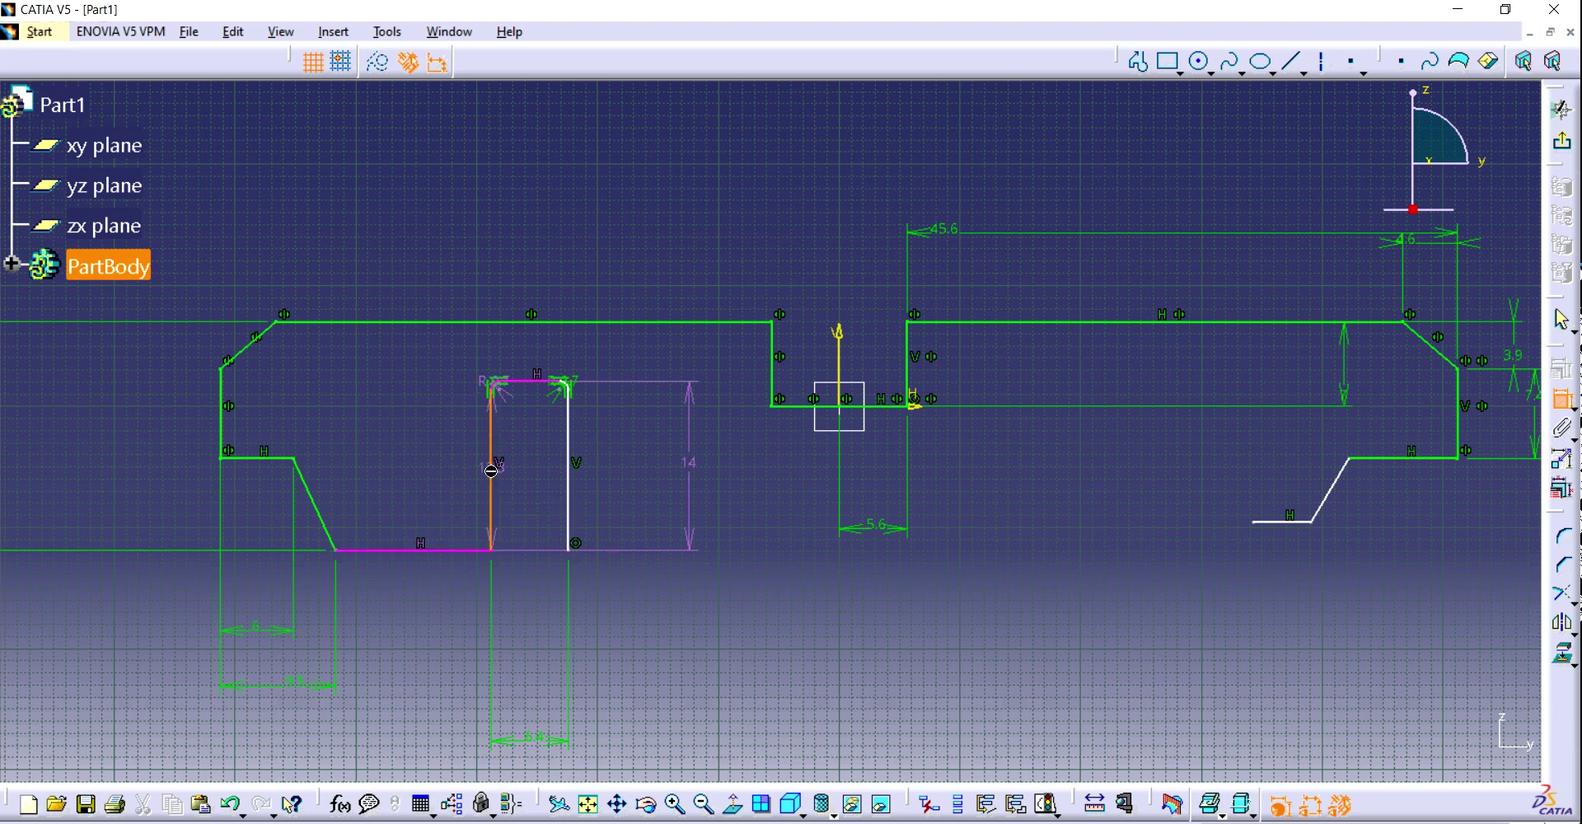
left_click(337, 551)
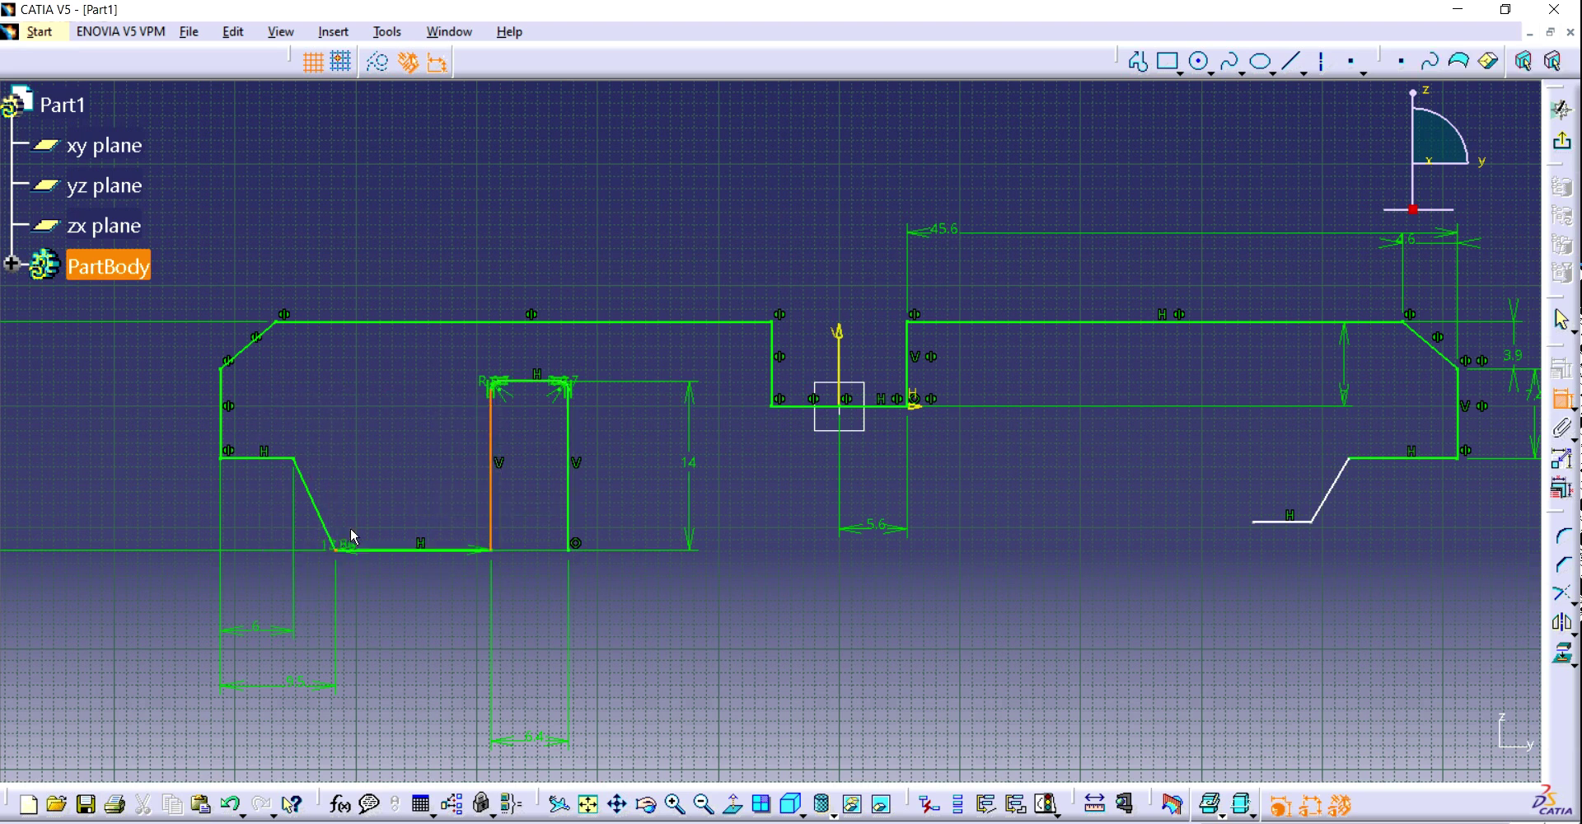
left_click(365, 451)
double_click(378, 449)
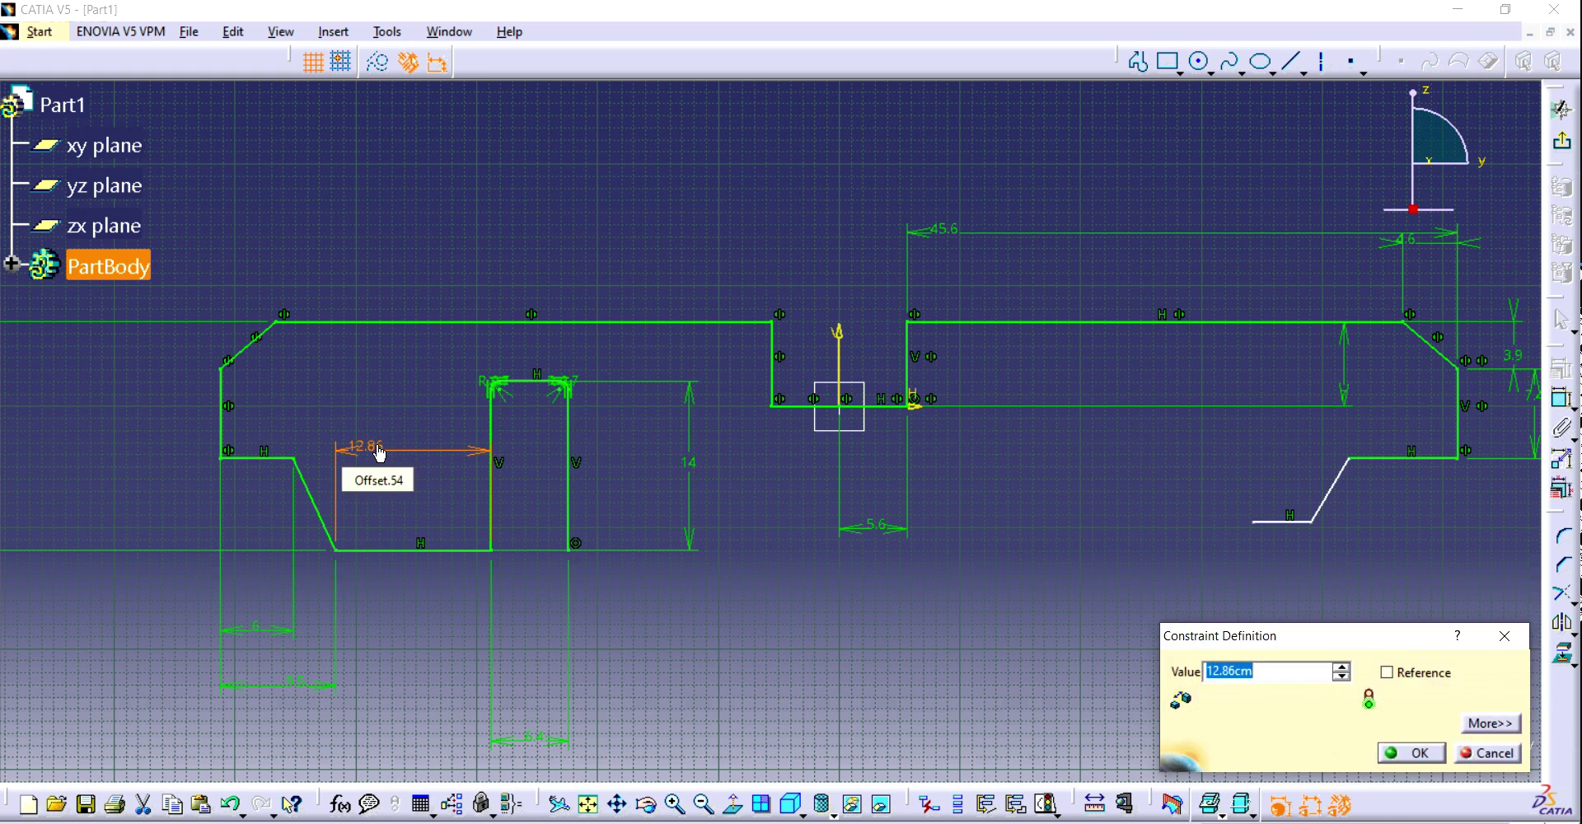
type("9.5-3.2")
key("Return")
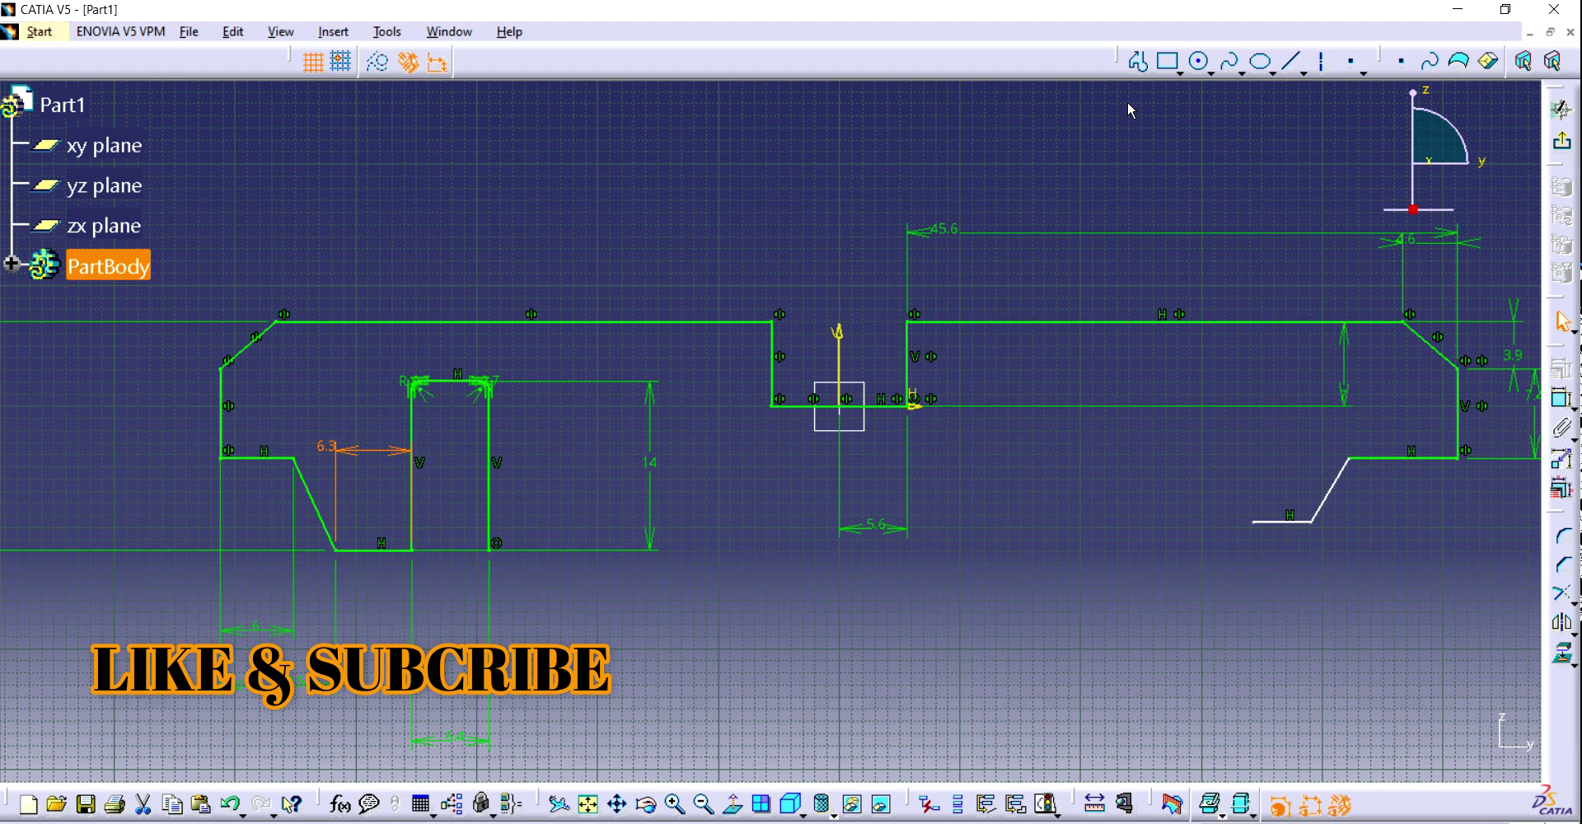
- From the slot's inner lower end, sketch a horizontal line about 9.2 cm long, a 2.3 cm upward slope and a horizontal line to the vertical axis
left_click(1138, 61)
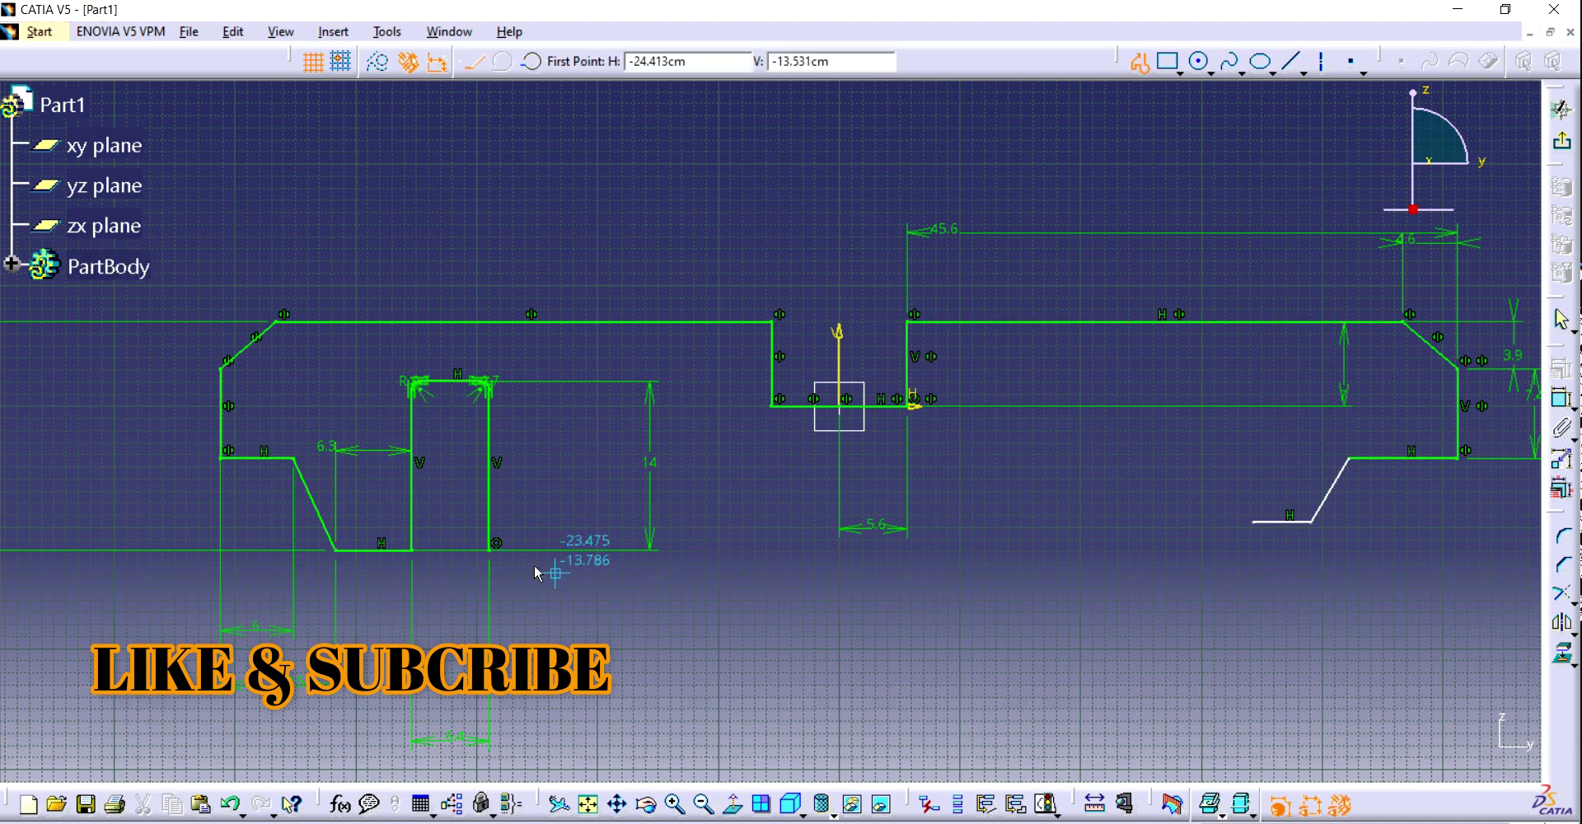
left_click(488, 552)
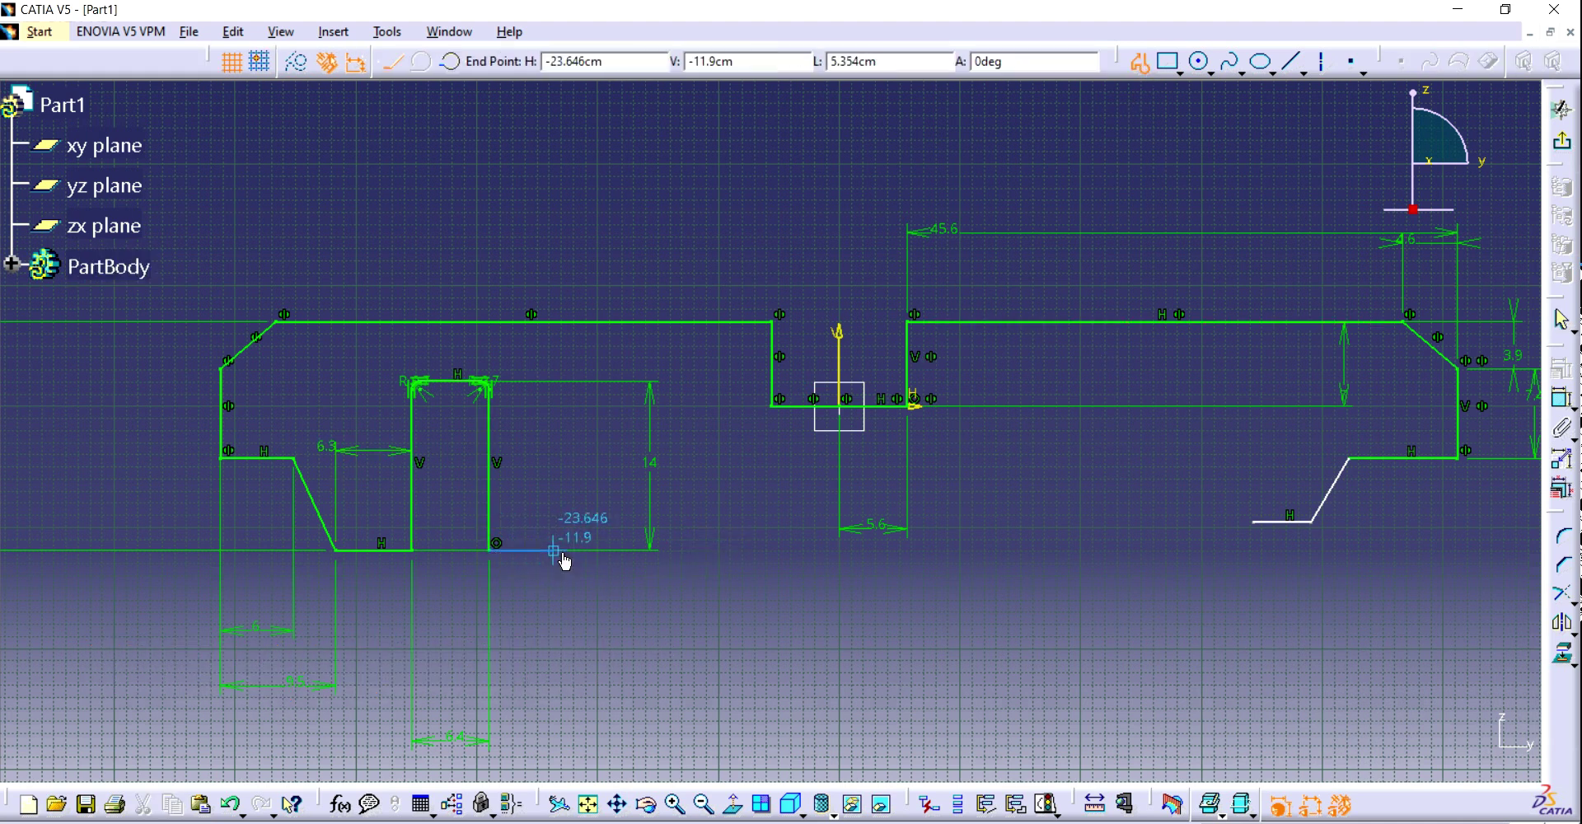
left_click(625, 557)
key("ctrl+z")
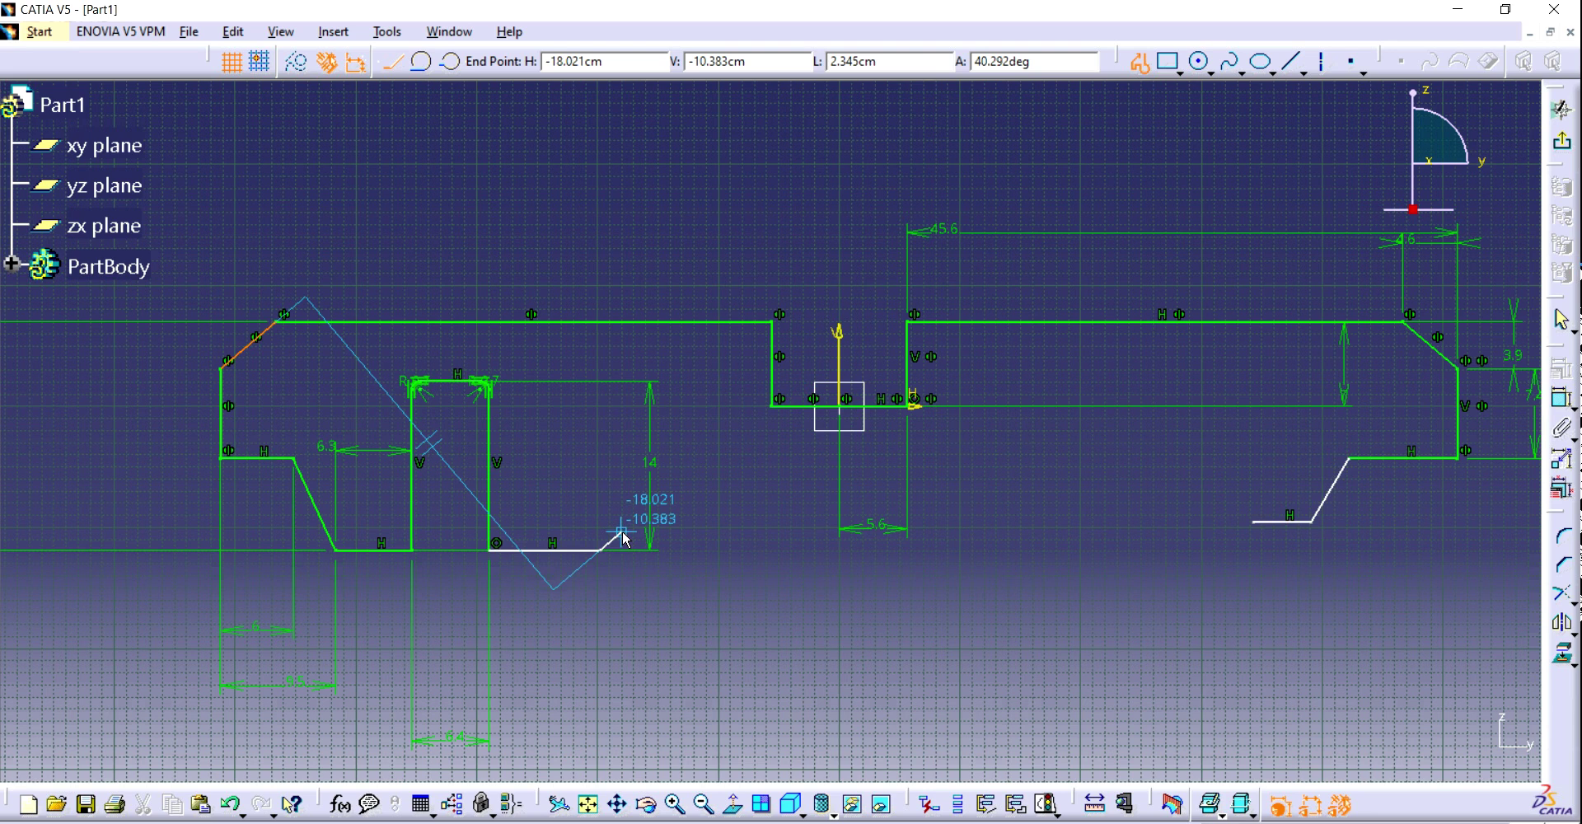
left_click(621, 532)
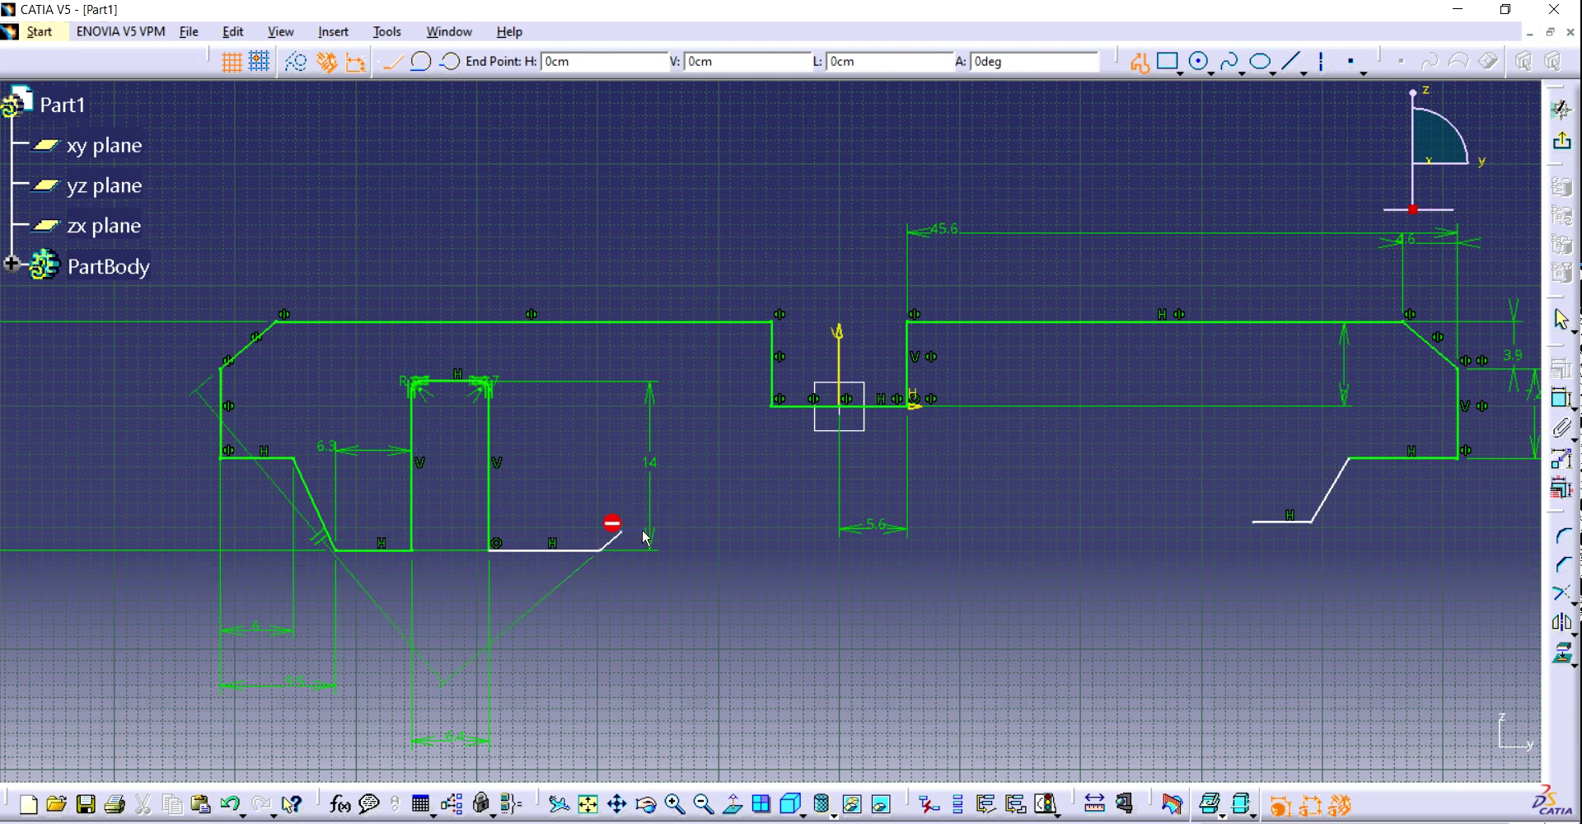
left_click(839, 533)
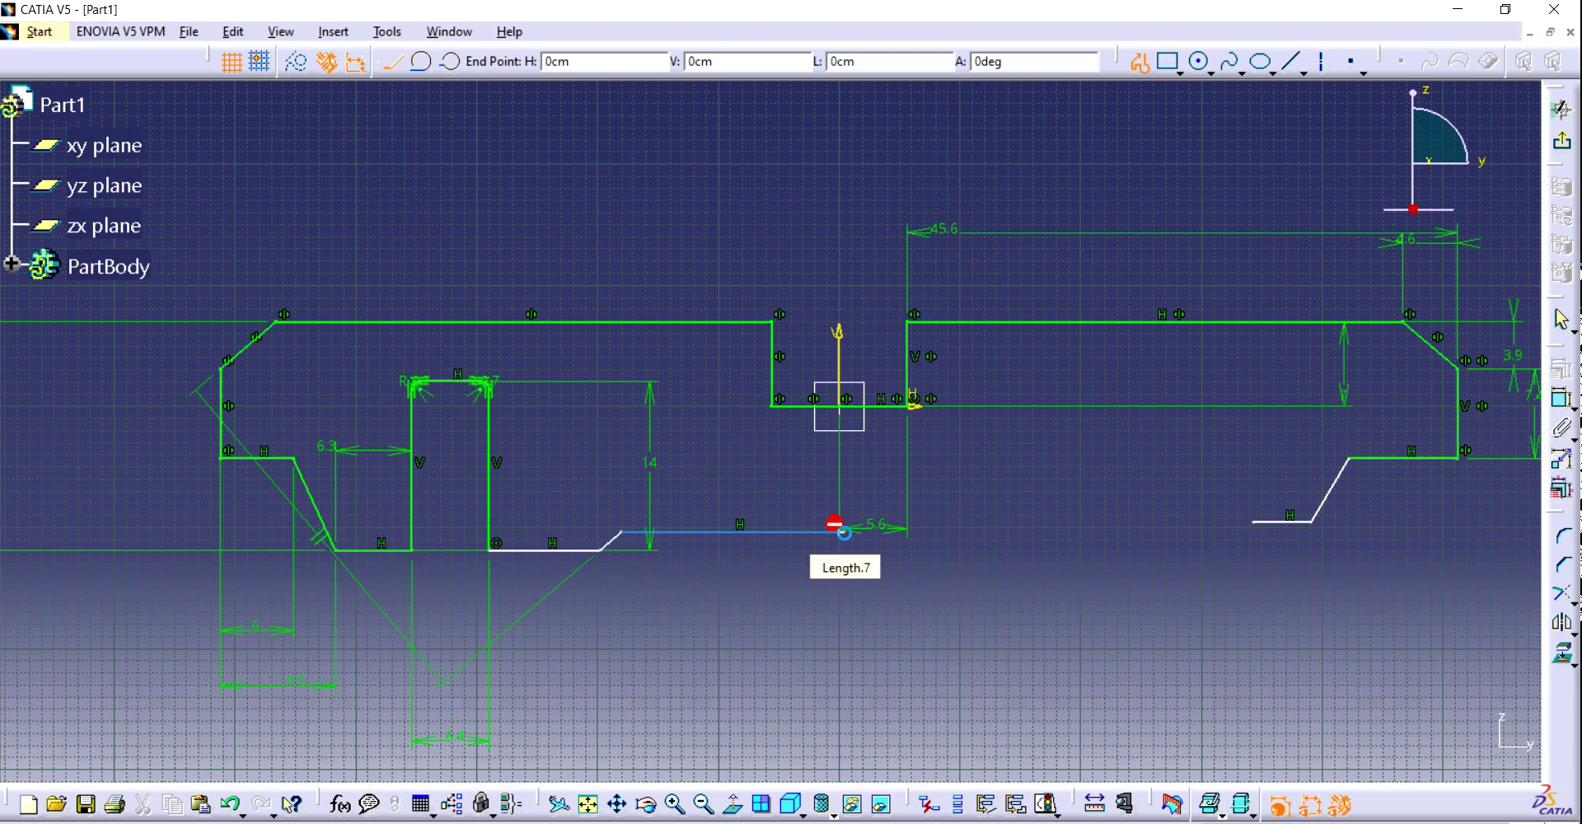
- Dimension the horizontal line adjoining the slot's inner lower end and set its length to 6.3 cm
key("Escape")
left_click(1561, 399)
left_click(549, 550)
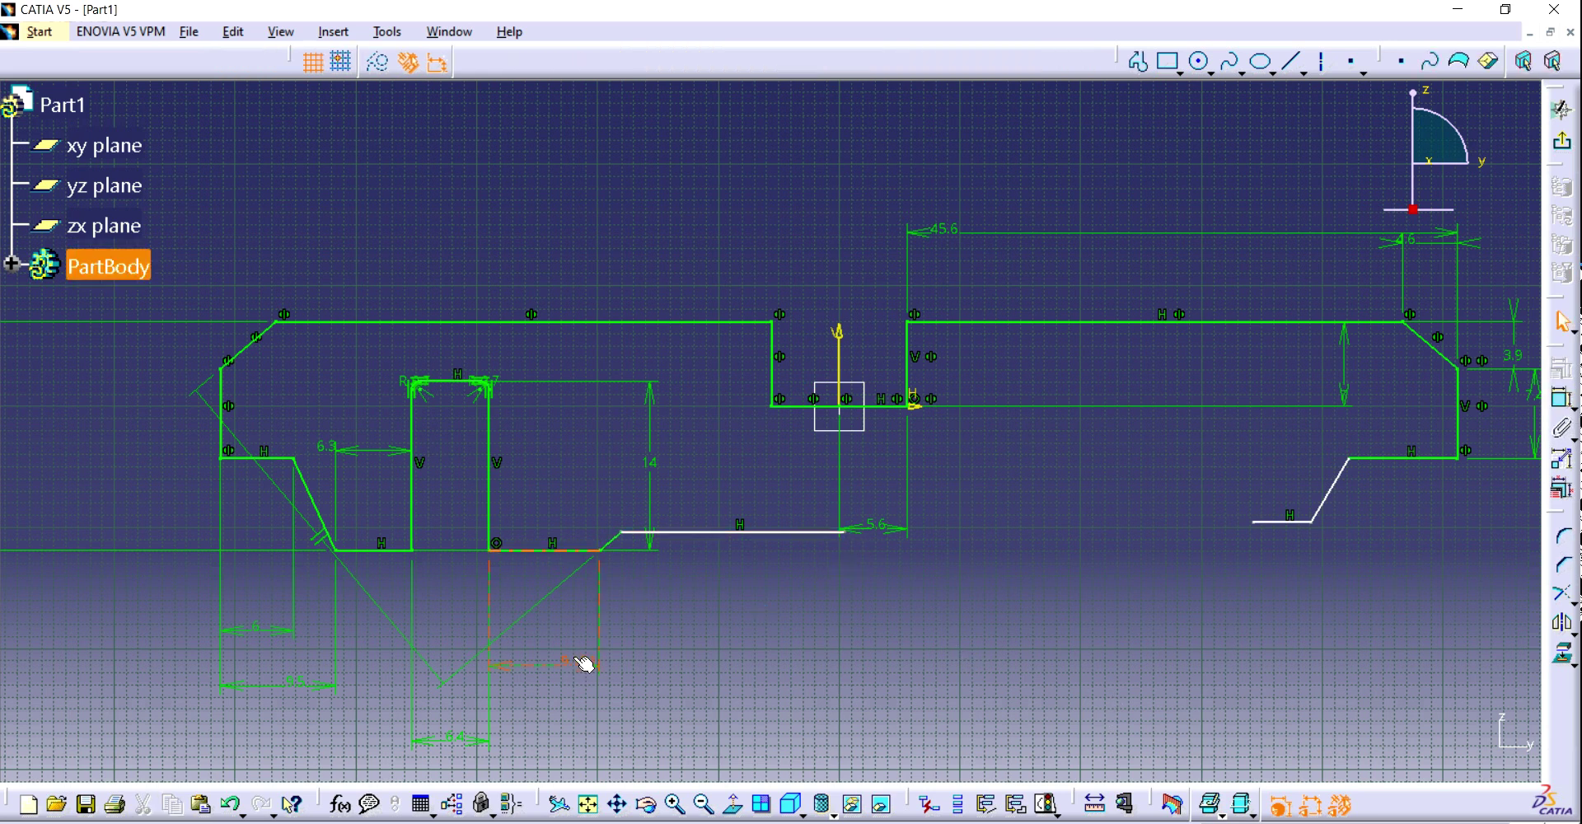
double_click(577, 664)
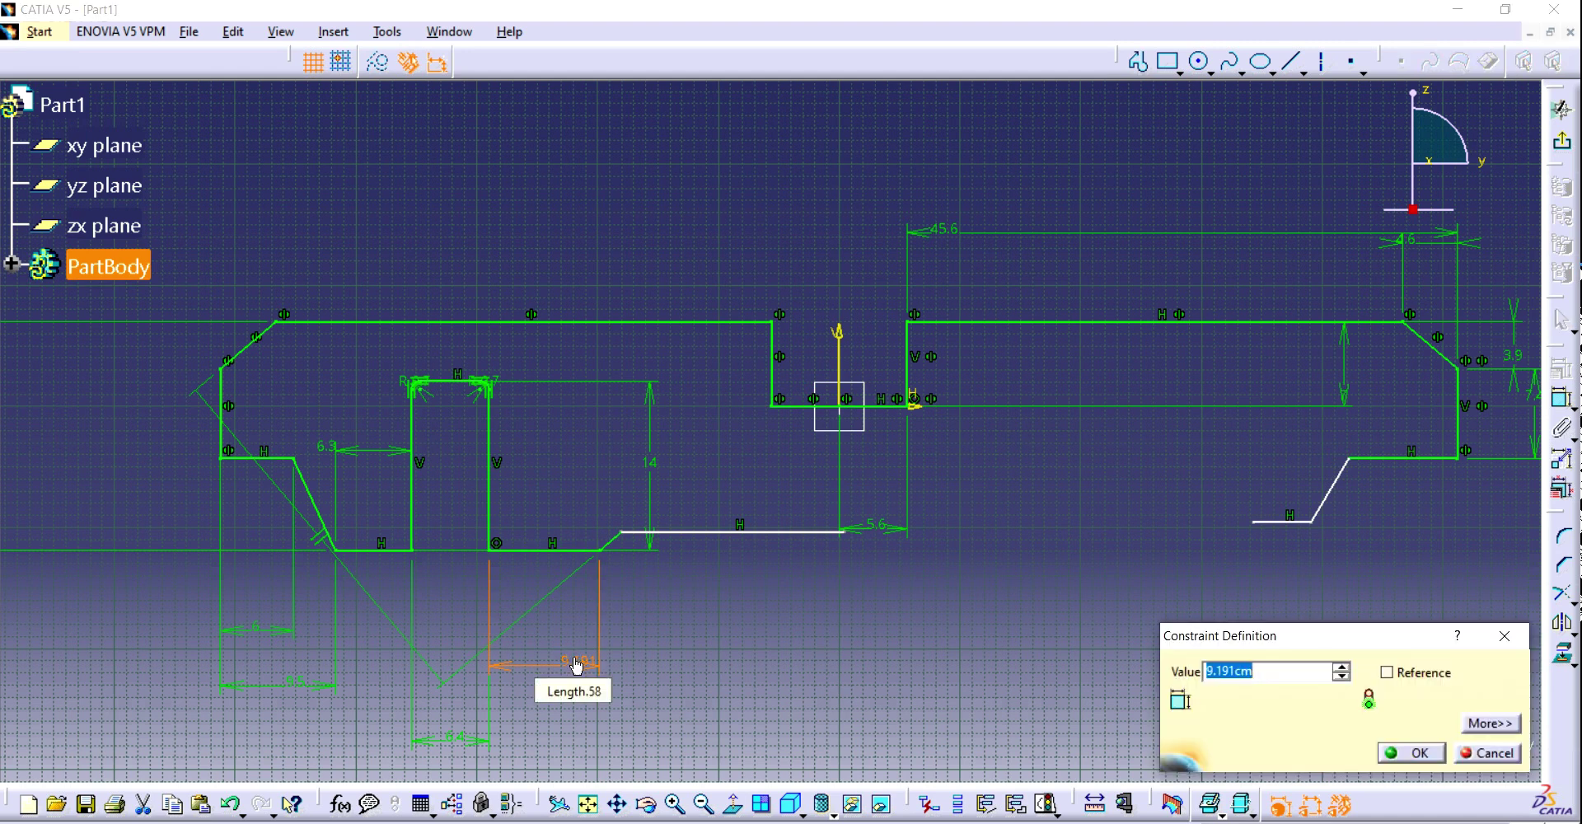
type("6.3")
key("Return")
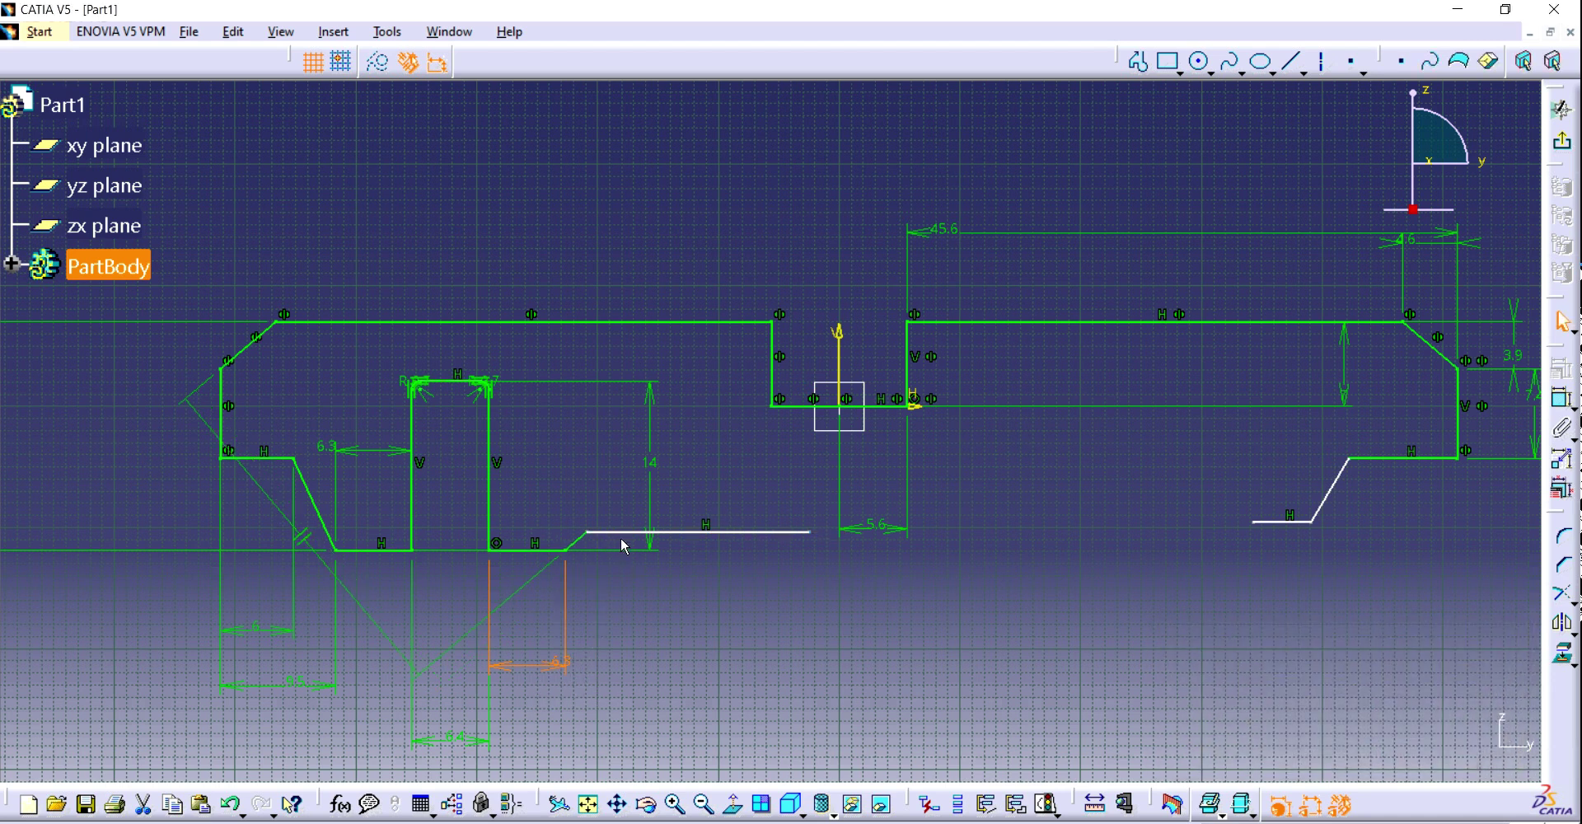
left_click(490, 534)
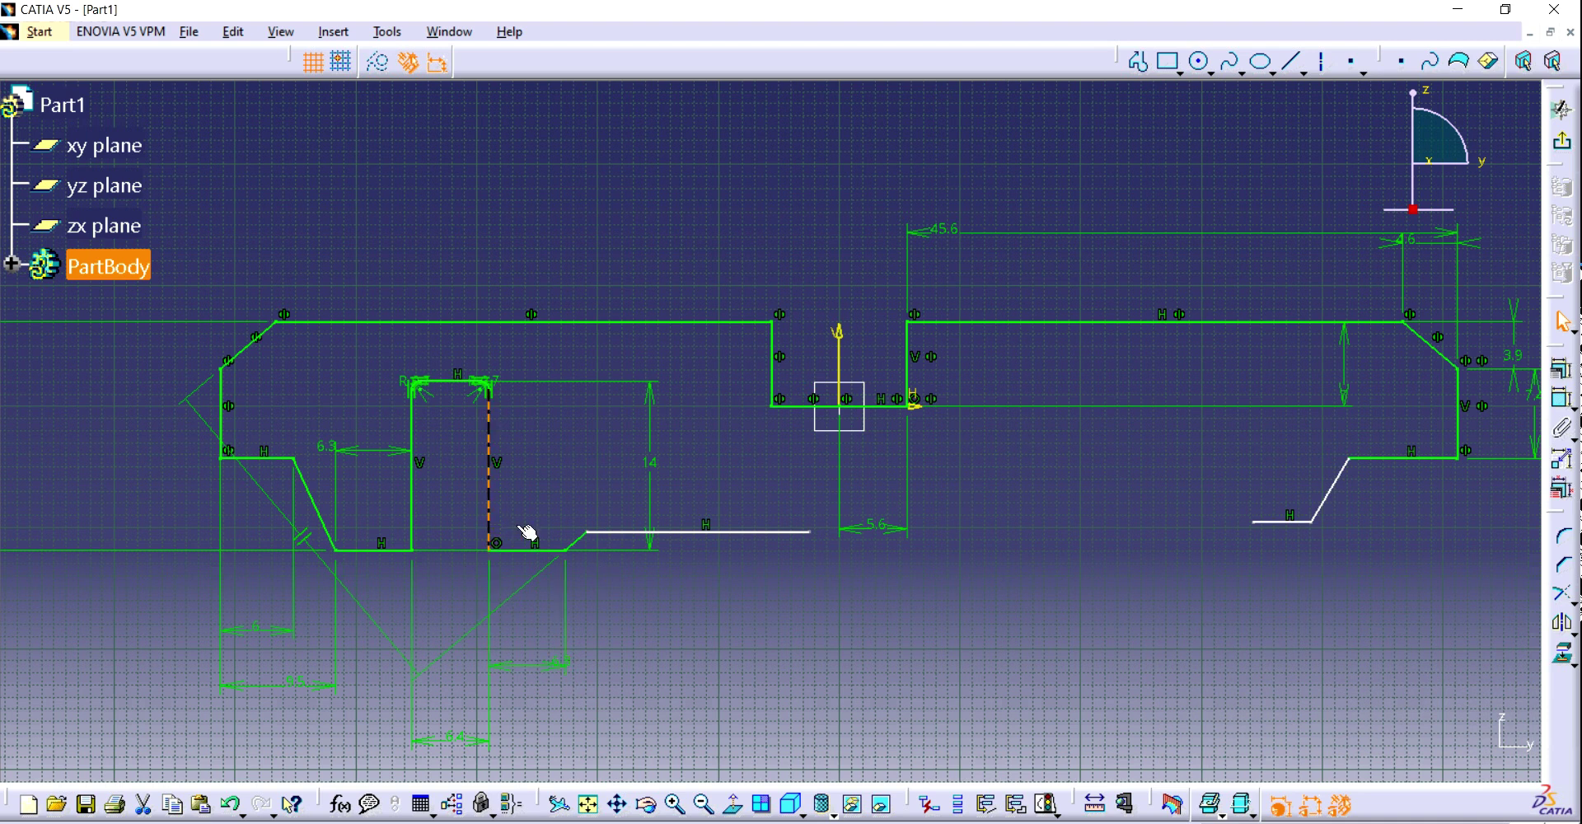
left_click(1562, 400)
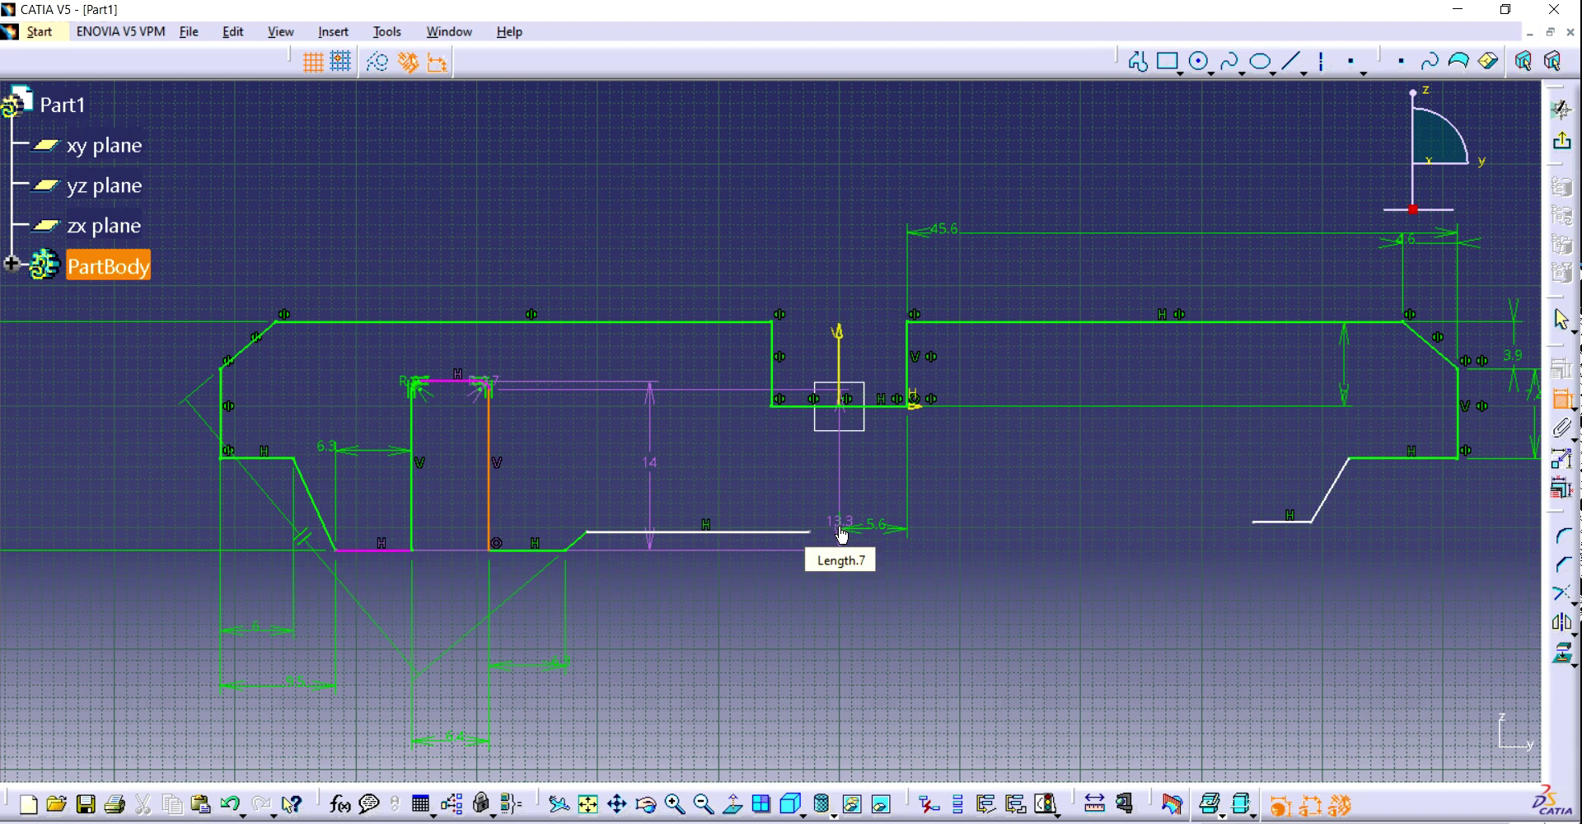
key("Escape")
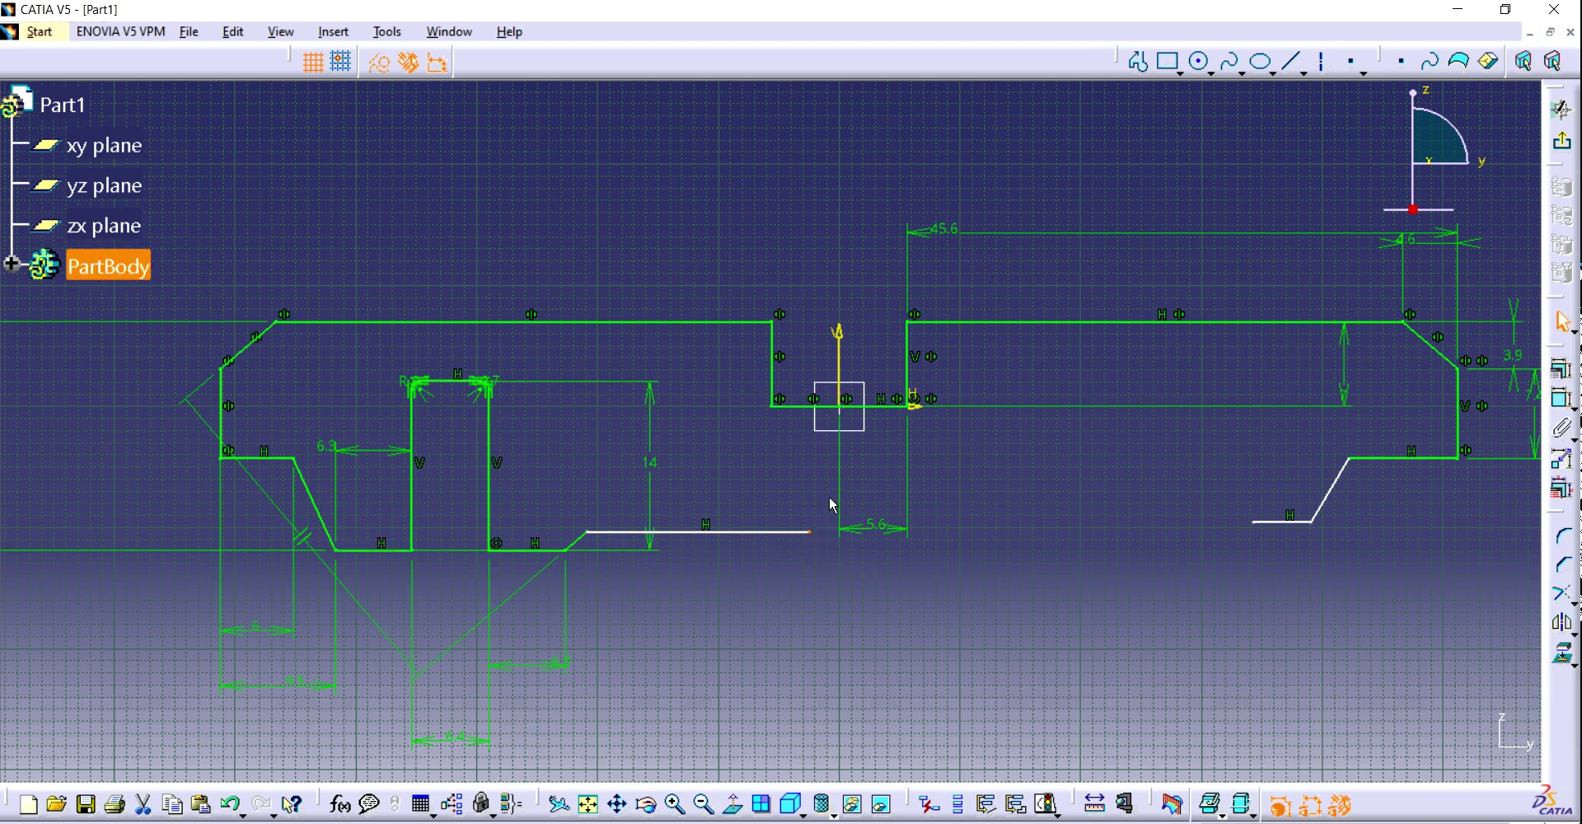
left_click(847, 523)
left_click(1145, 560)
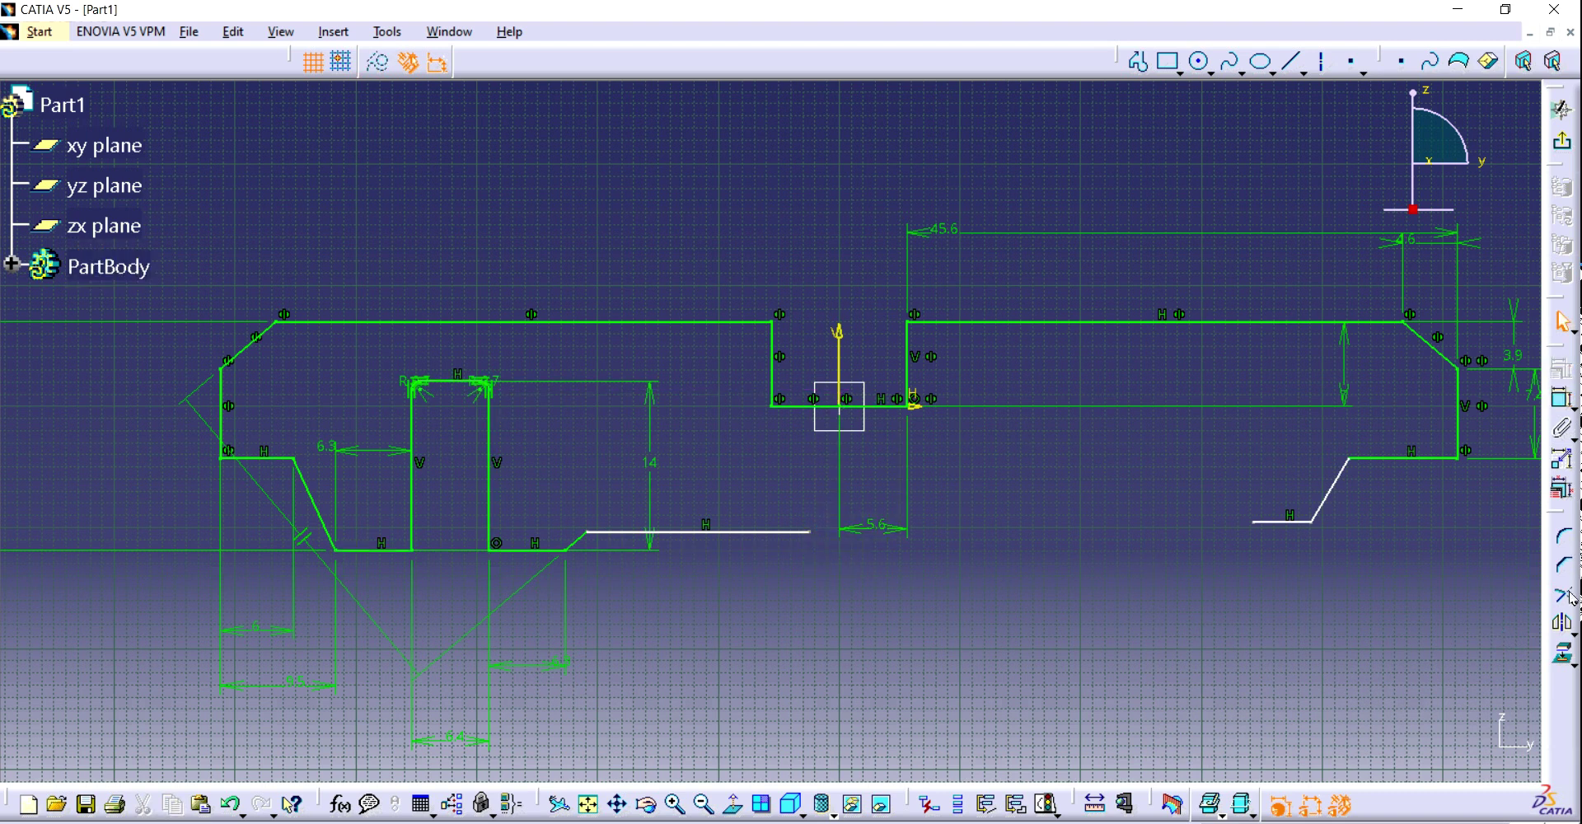
- Draw a vertical axis about 41 cm long through the sketch origin, extending above and below the profile
left_click(1322, 61)
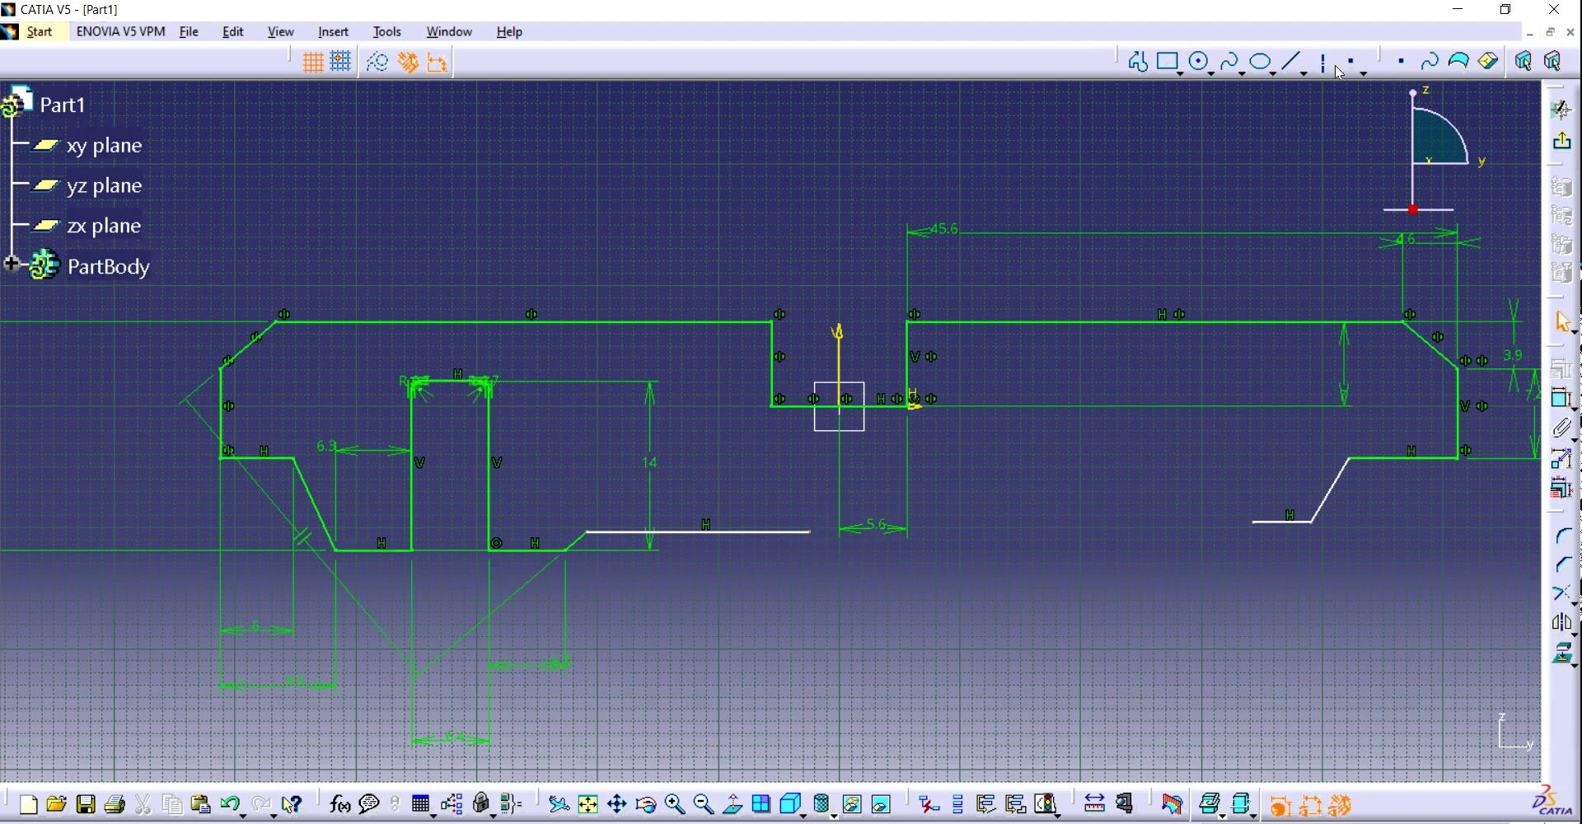
left_click(840, 237)
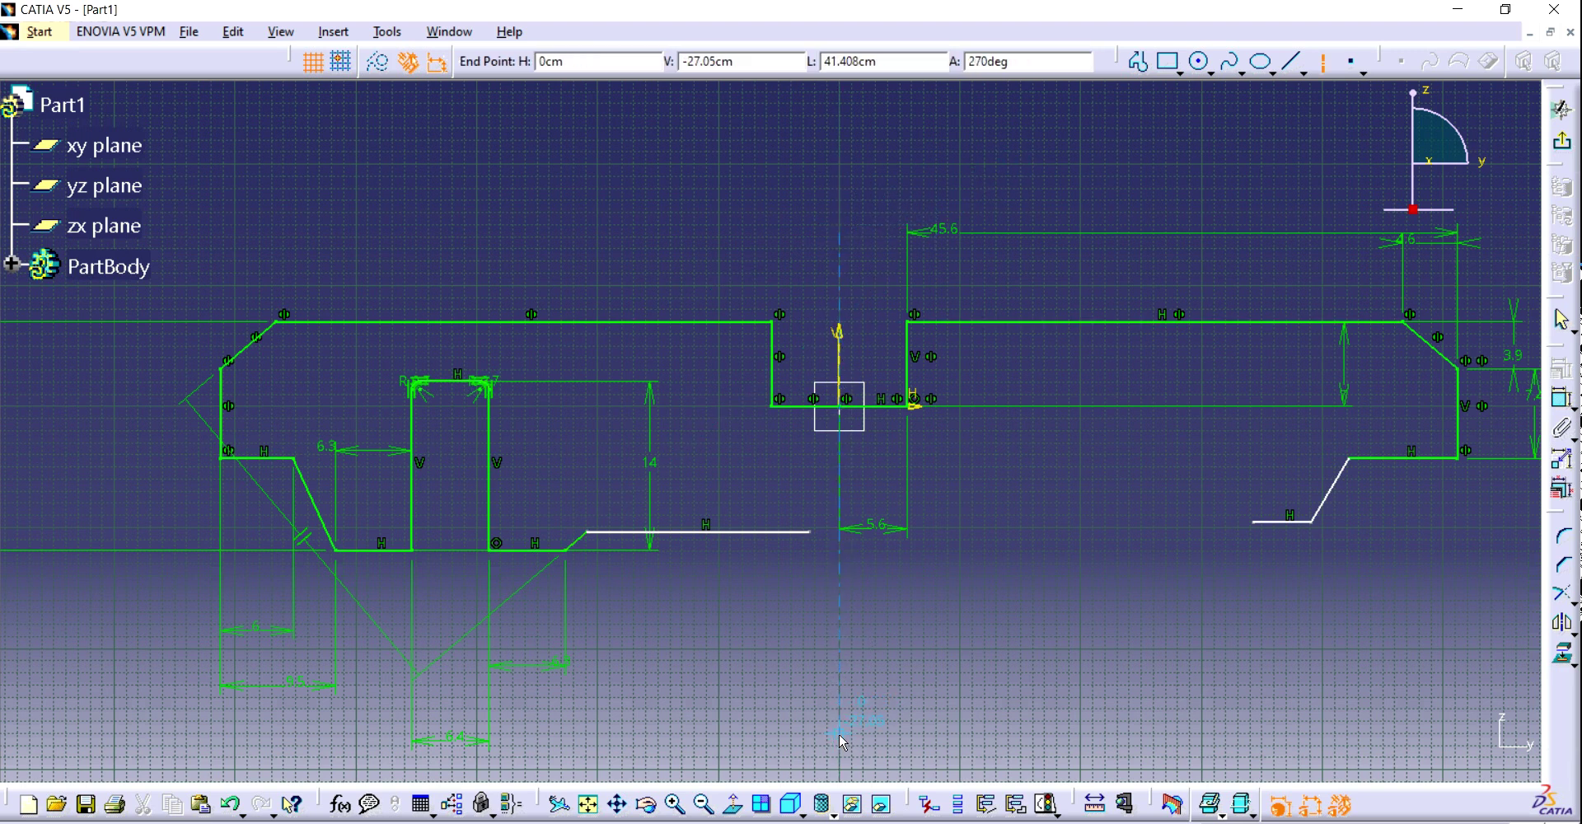
left_click(840, 732)
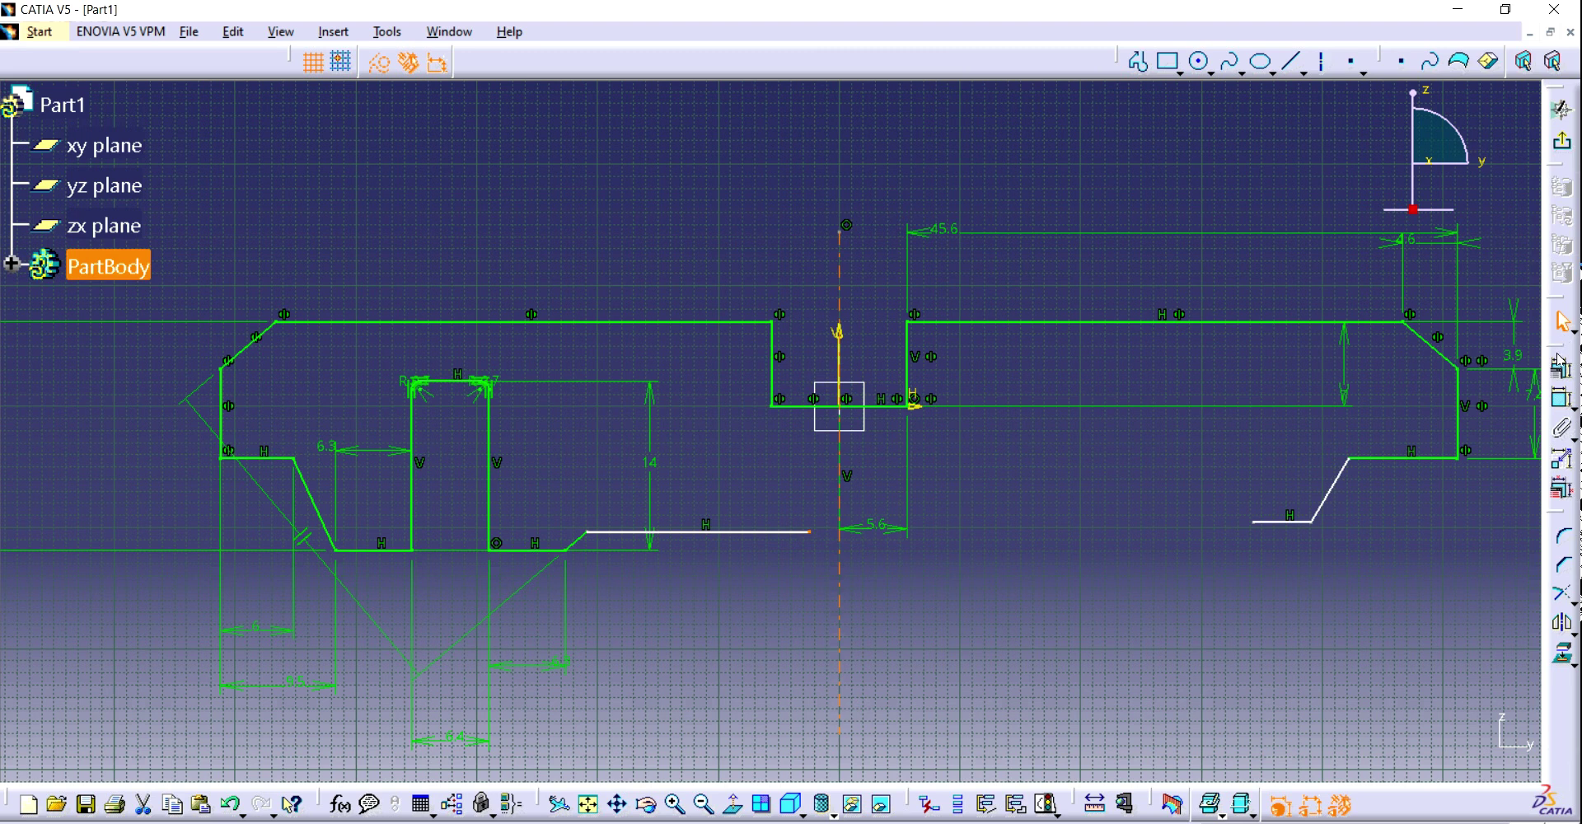
- Constrain the inner end of the lower central horizontal line to be coincident with the vertical axis
left_click(1562, 368)
left_click(1427, 553)
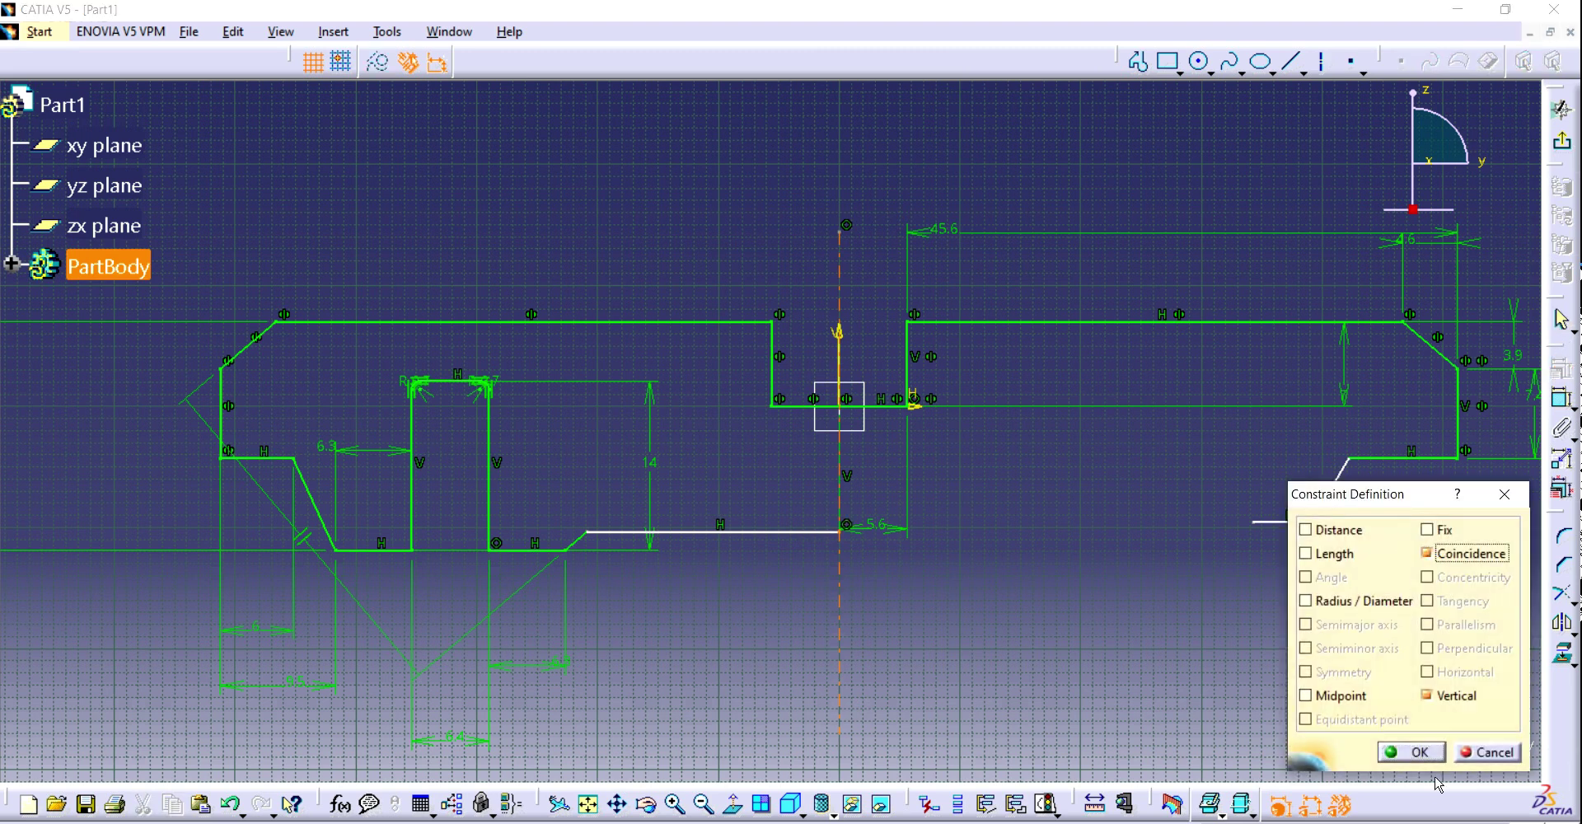
left_click(1419, 752)
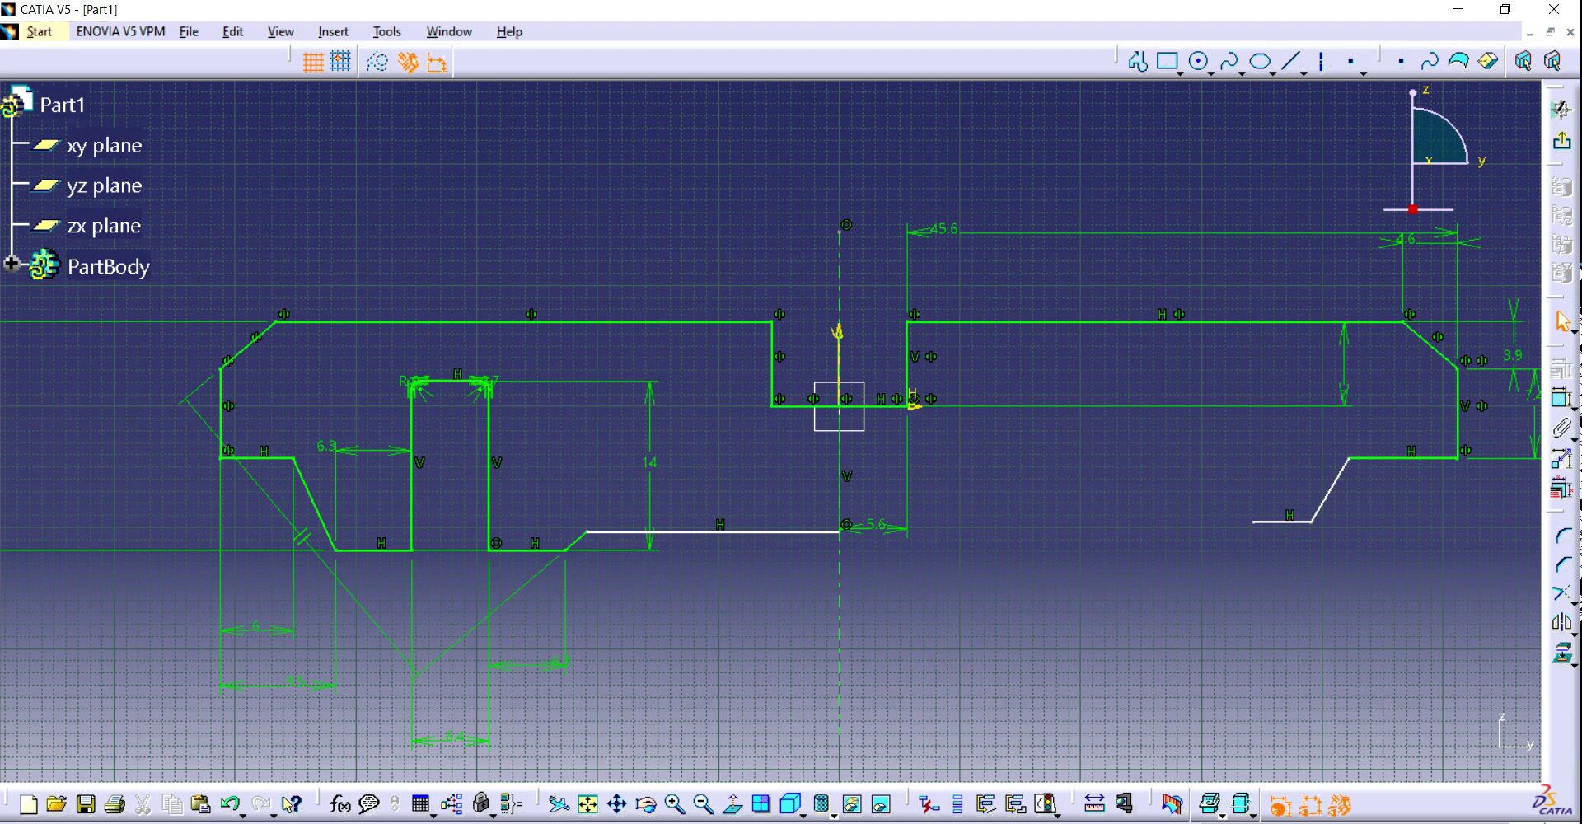
left_click(760, 534)
left_click(576, 545, "ctrl")
left_click(526, 550, "ctrl")
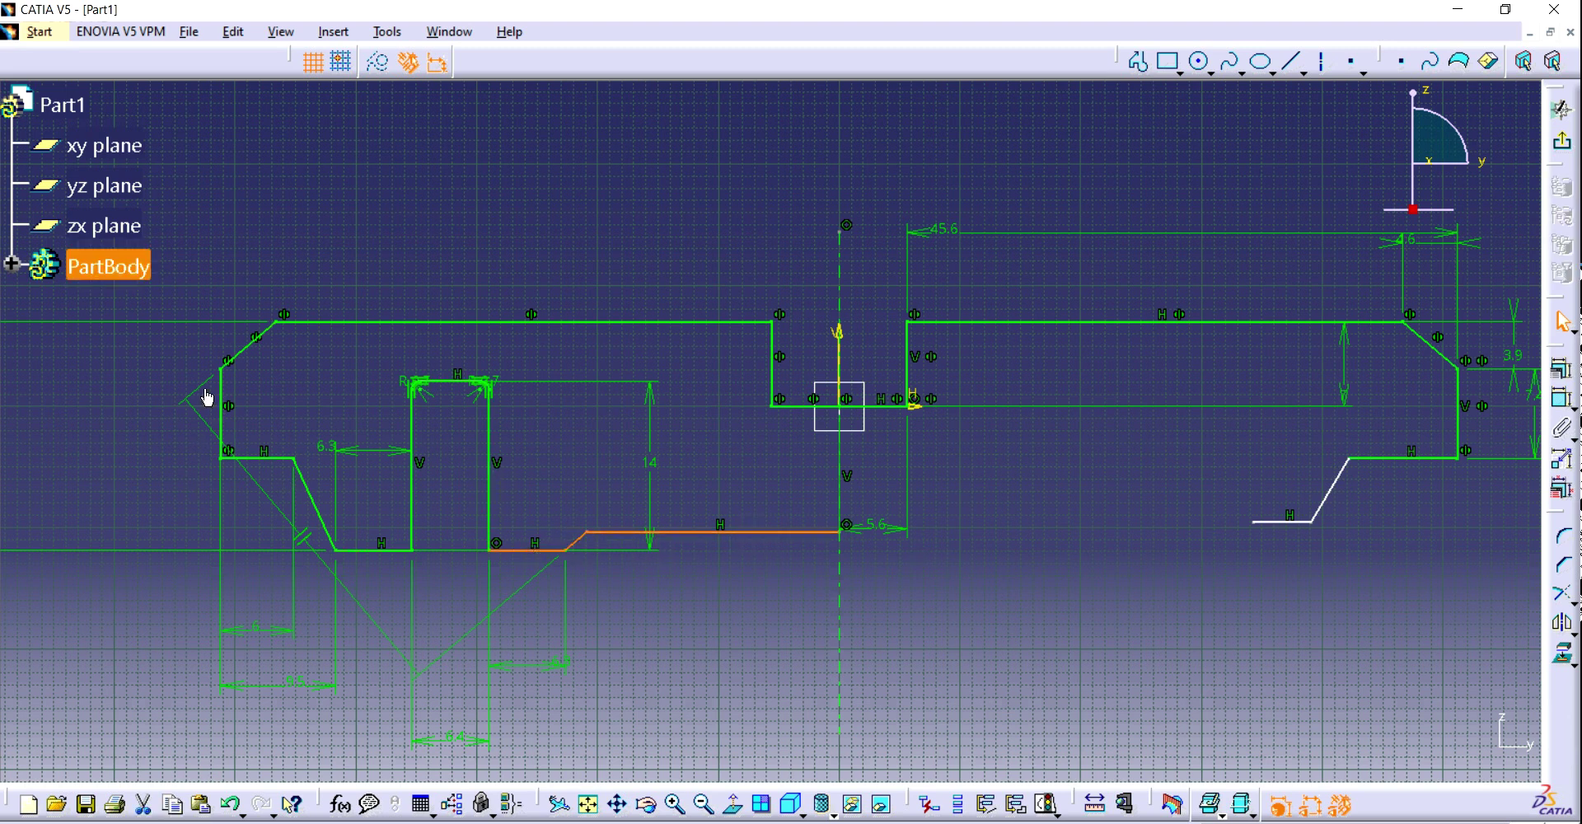
left_click(138, 524)
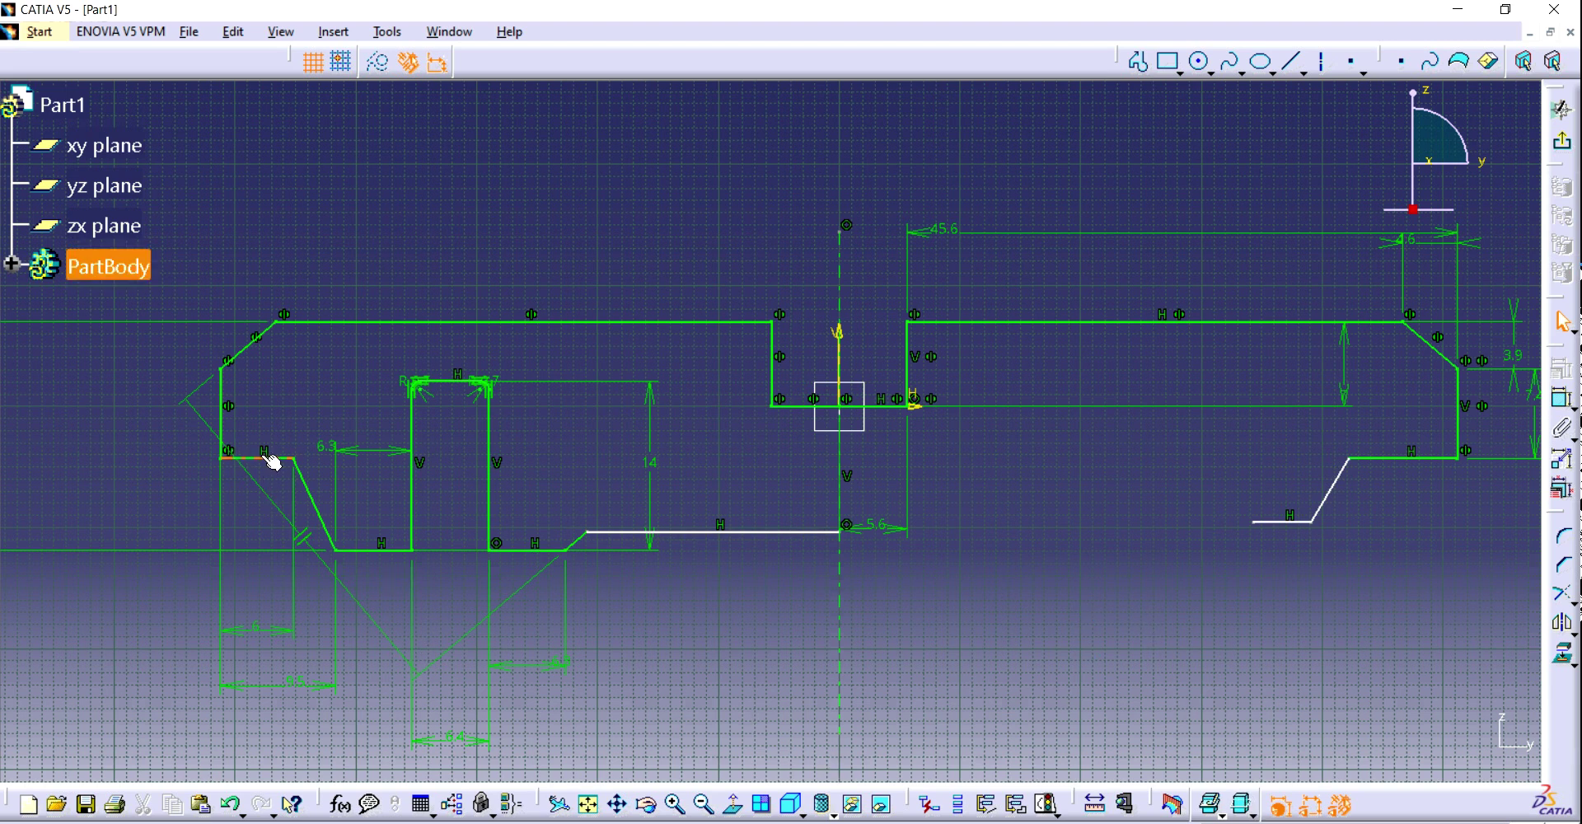
- Delete the short lower horizontal line, the slope and the upper horizontal line on the underside of the profile's right half
left_click(1283, 522)
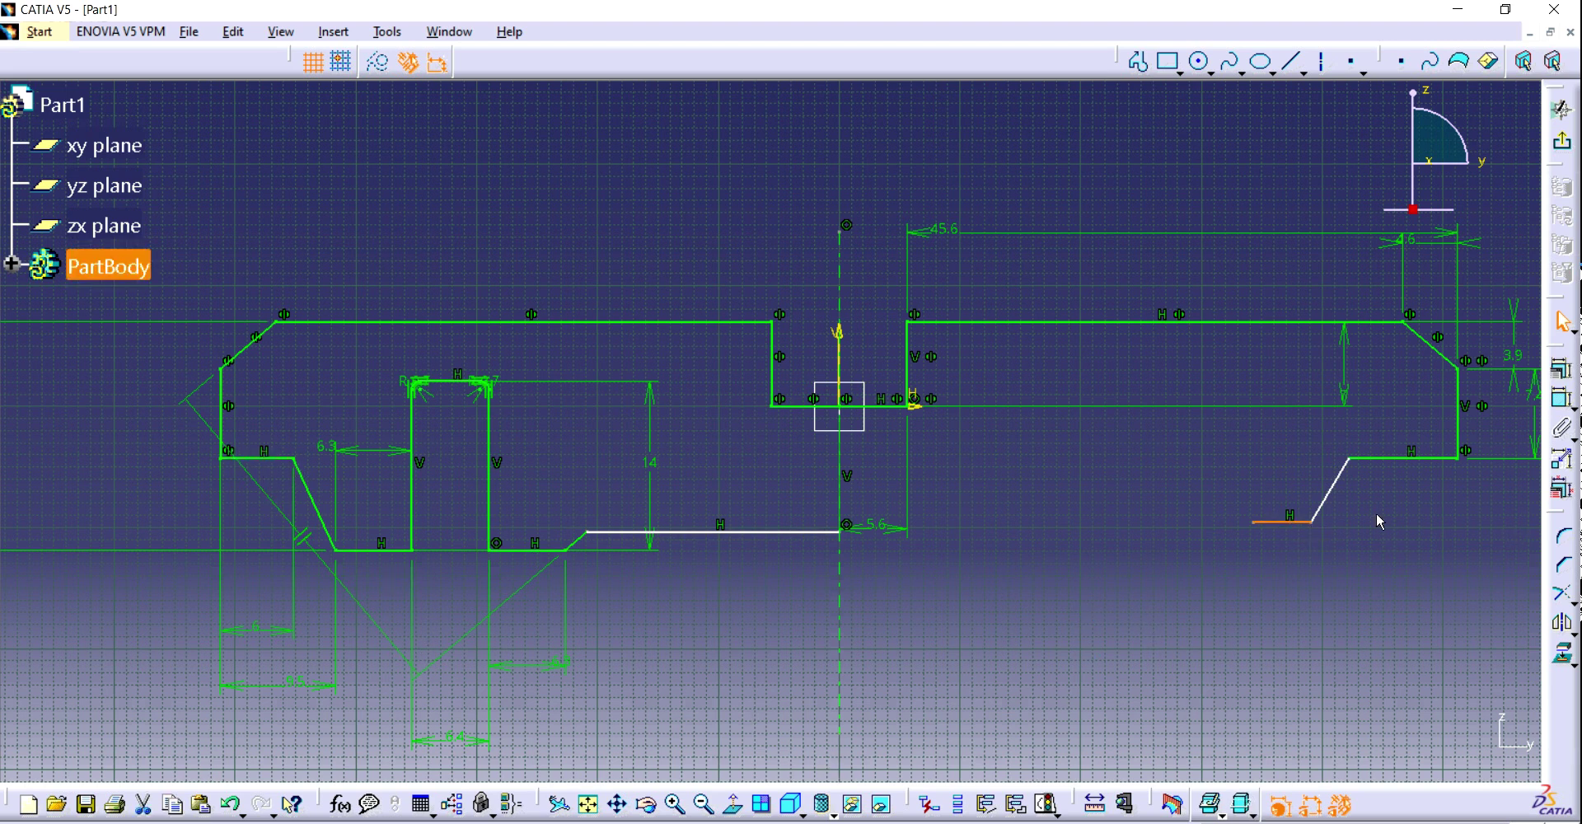
key("Delete")
left_click(1322, 505)
key("Delete")
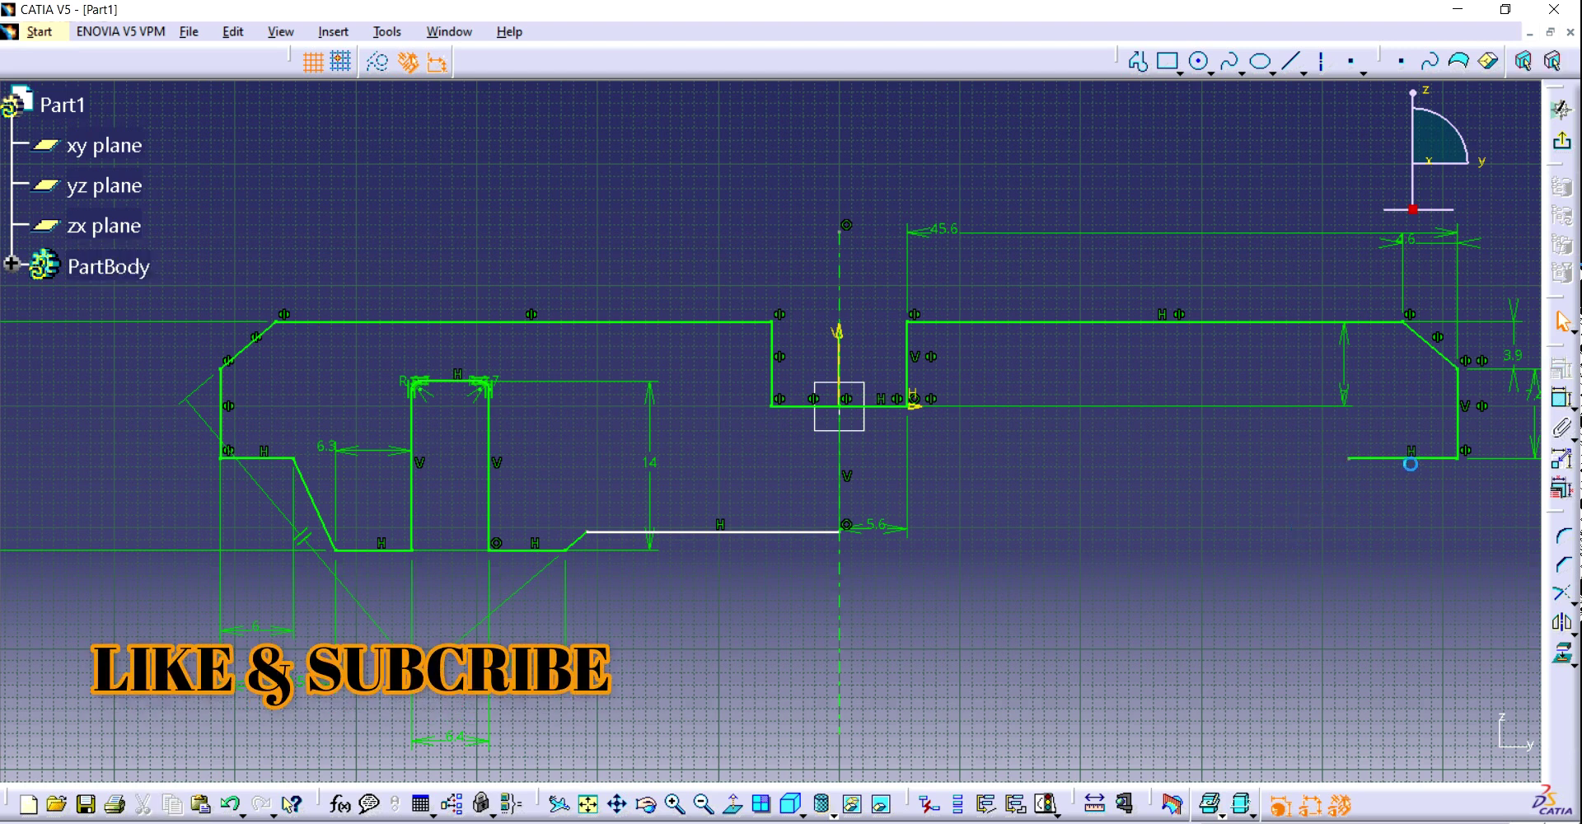
left_click(1413, 458)
key("Delete")
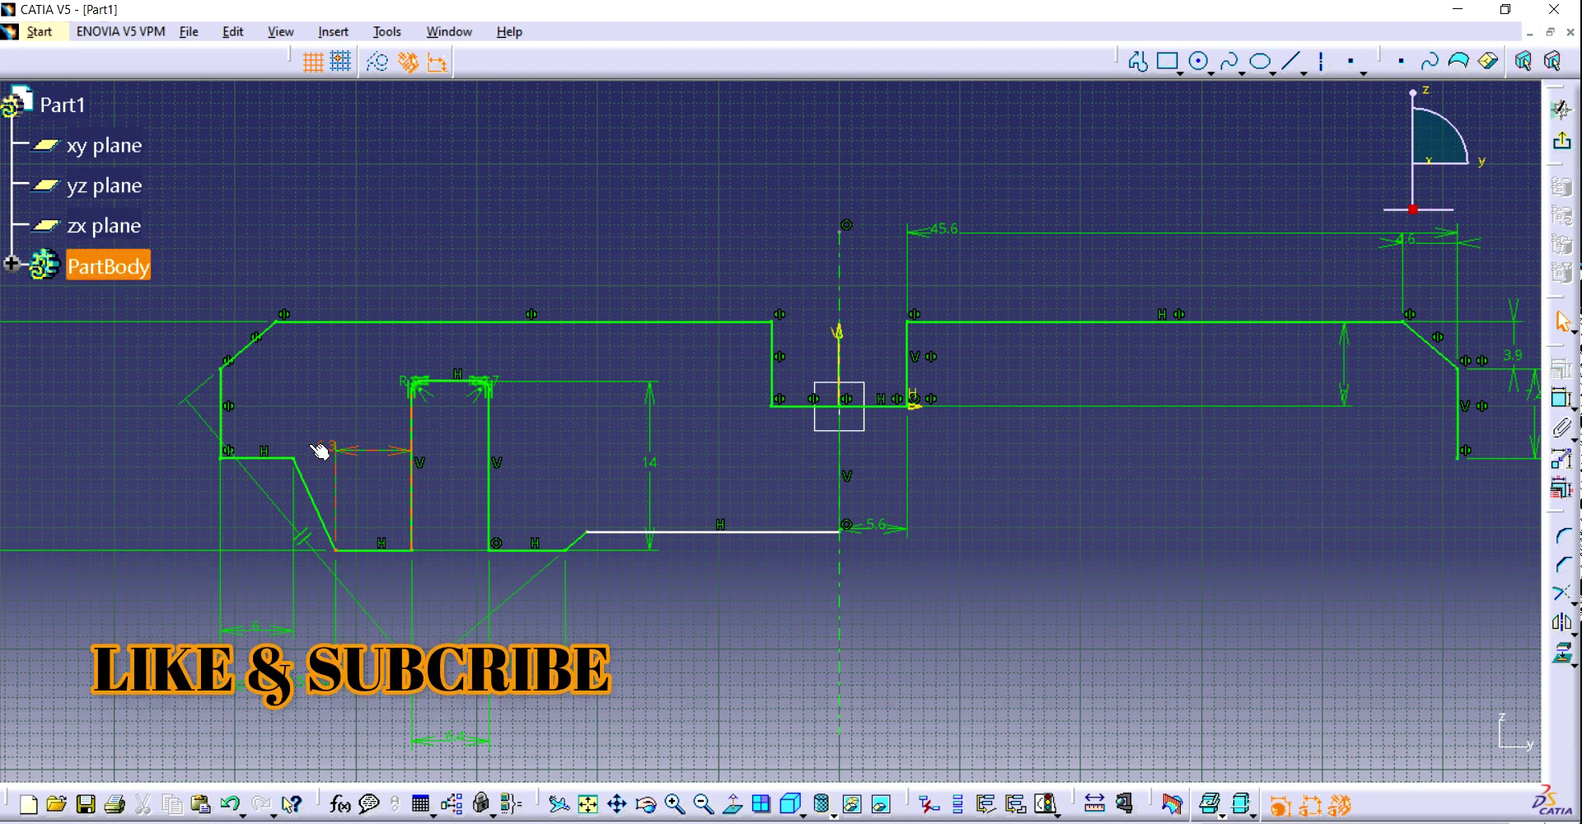
- Mirror the left half's lower outline, including the rounded slot, slopes and central horizontal line, about the vertical axis
left_click(280, 459)
left_click(309, 486, "ctrl")
left_click(358, 550, "ctrl")
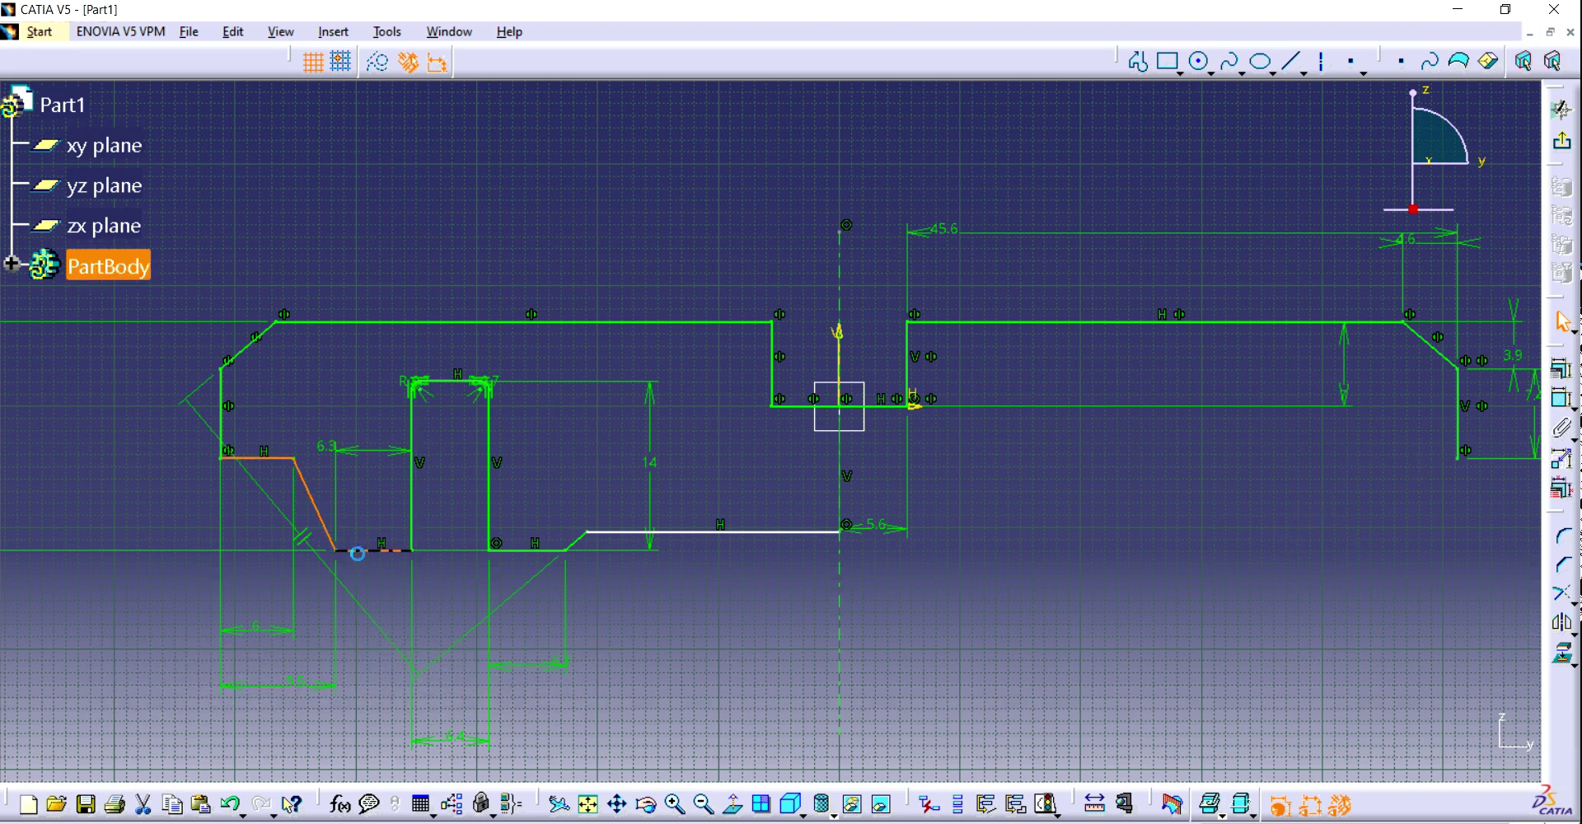
left_click(445, 388)
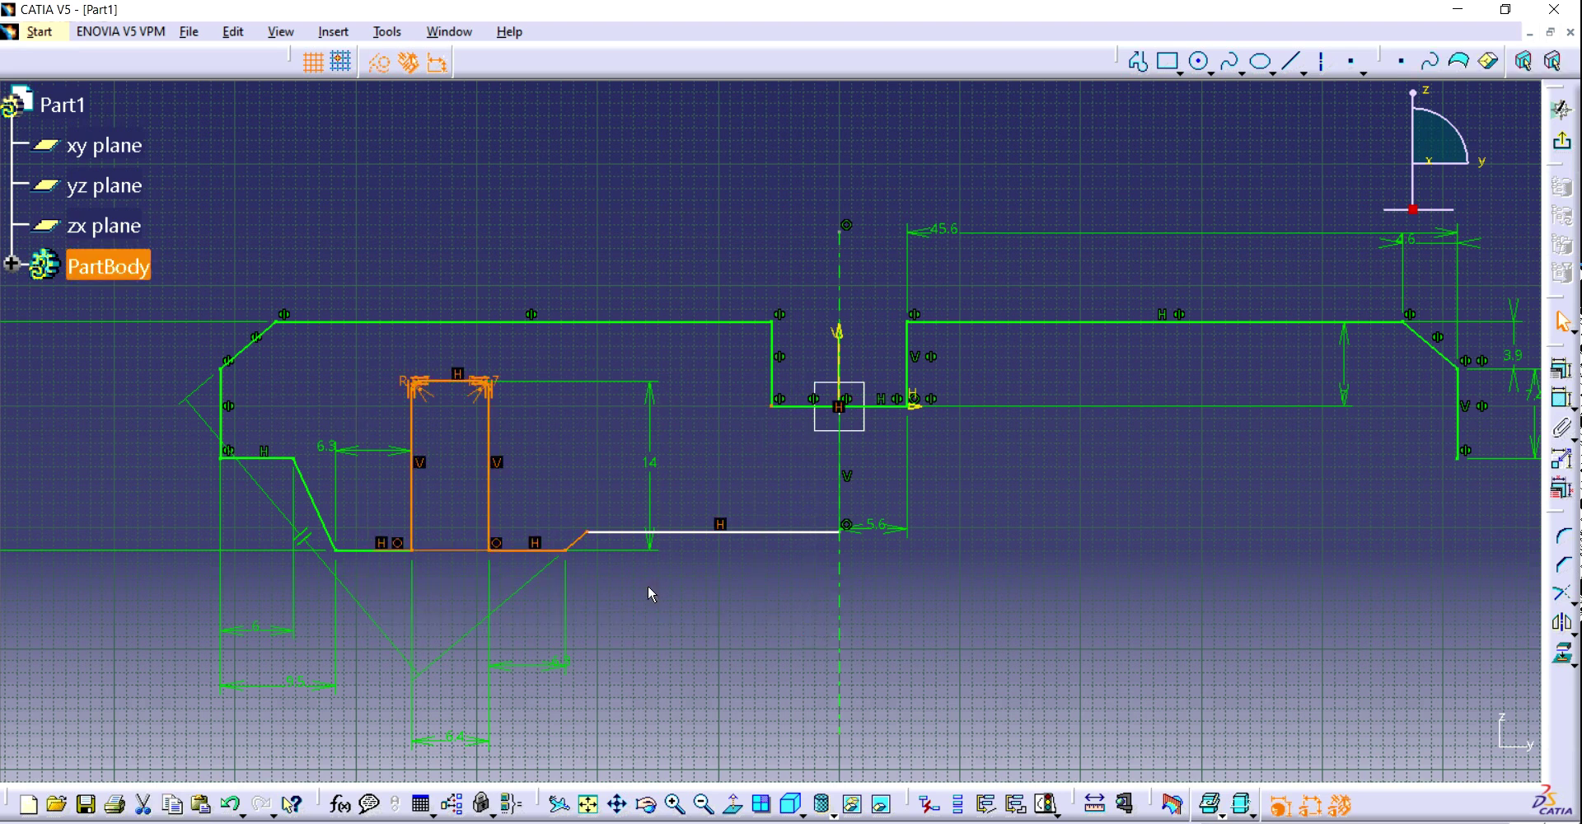
left_click(363, 550, "ctrl")
left_click(326, 520, "ctrl")
left_click(268, 458, "ctrl")
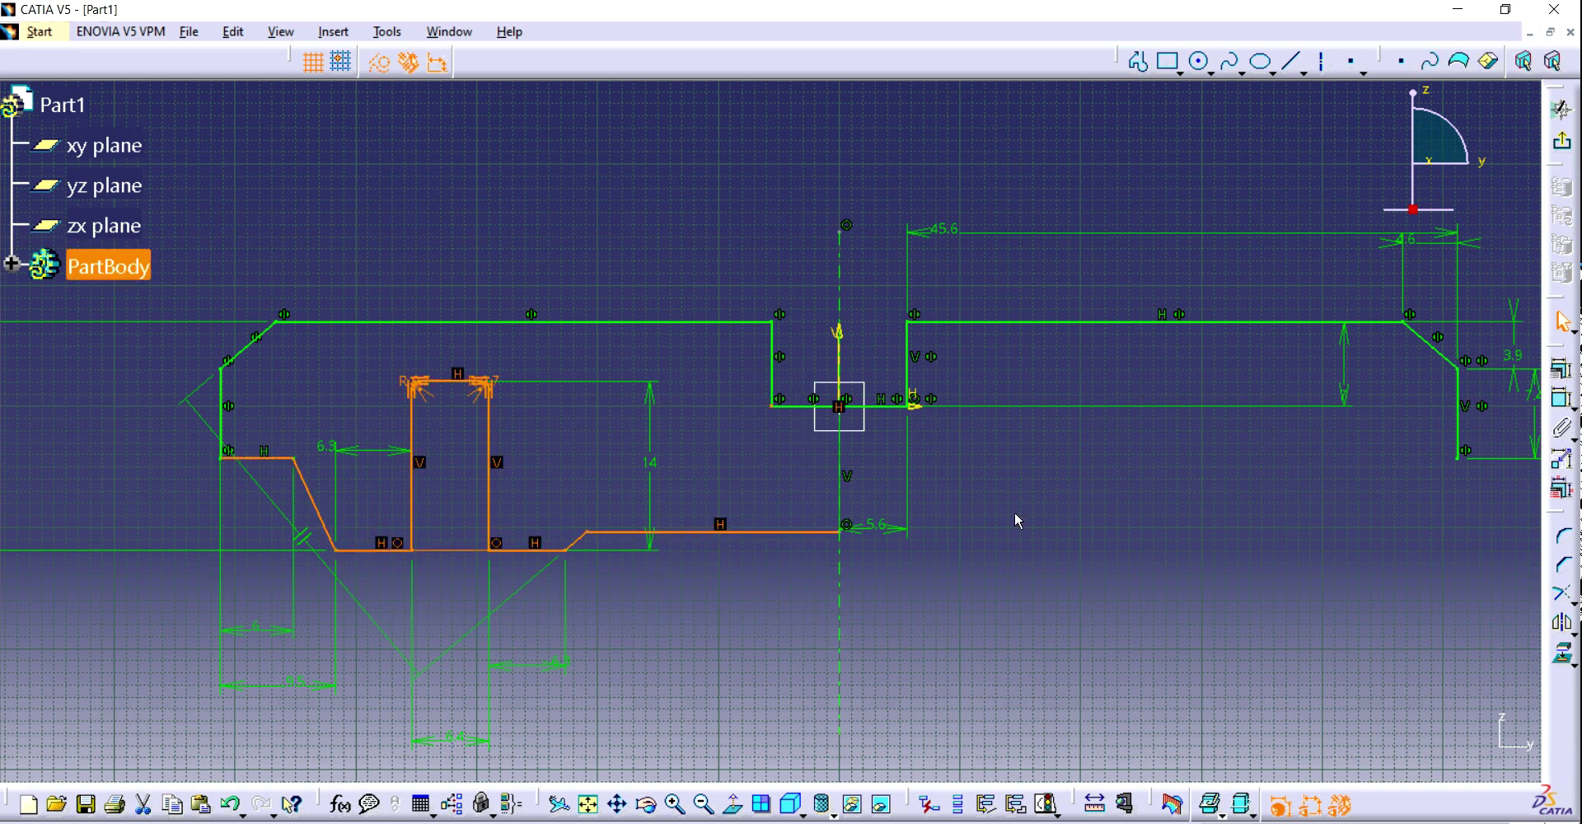
left_click(1561, 624)
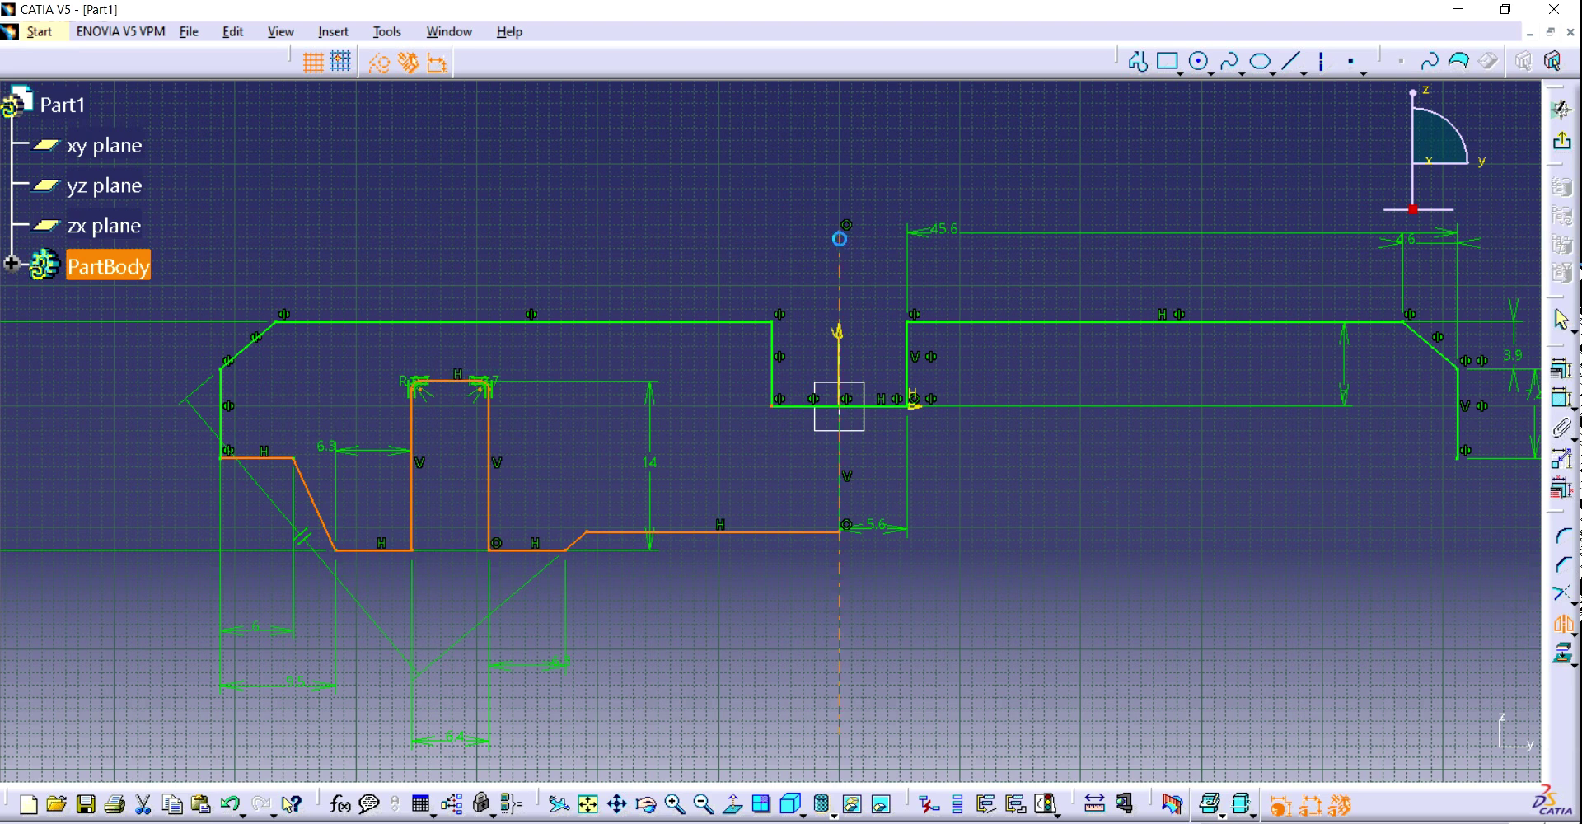
left_click(840, 346)
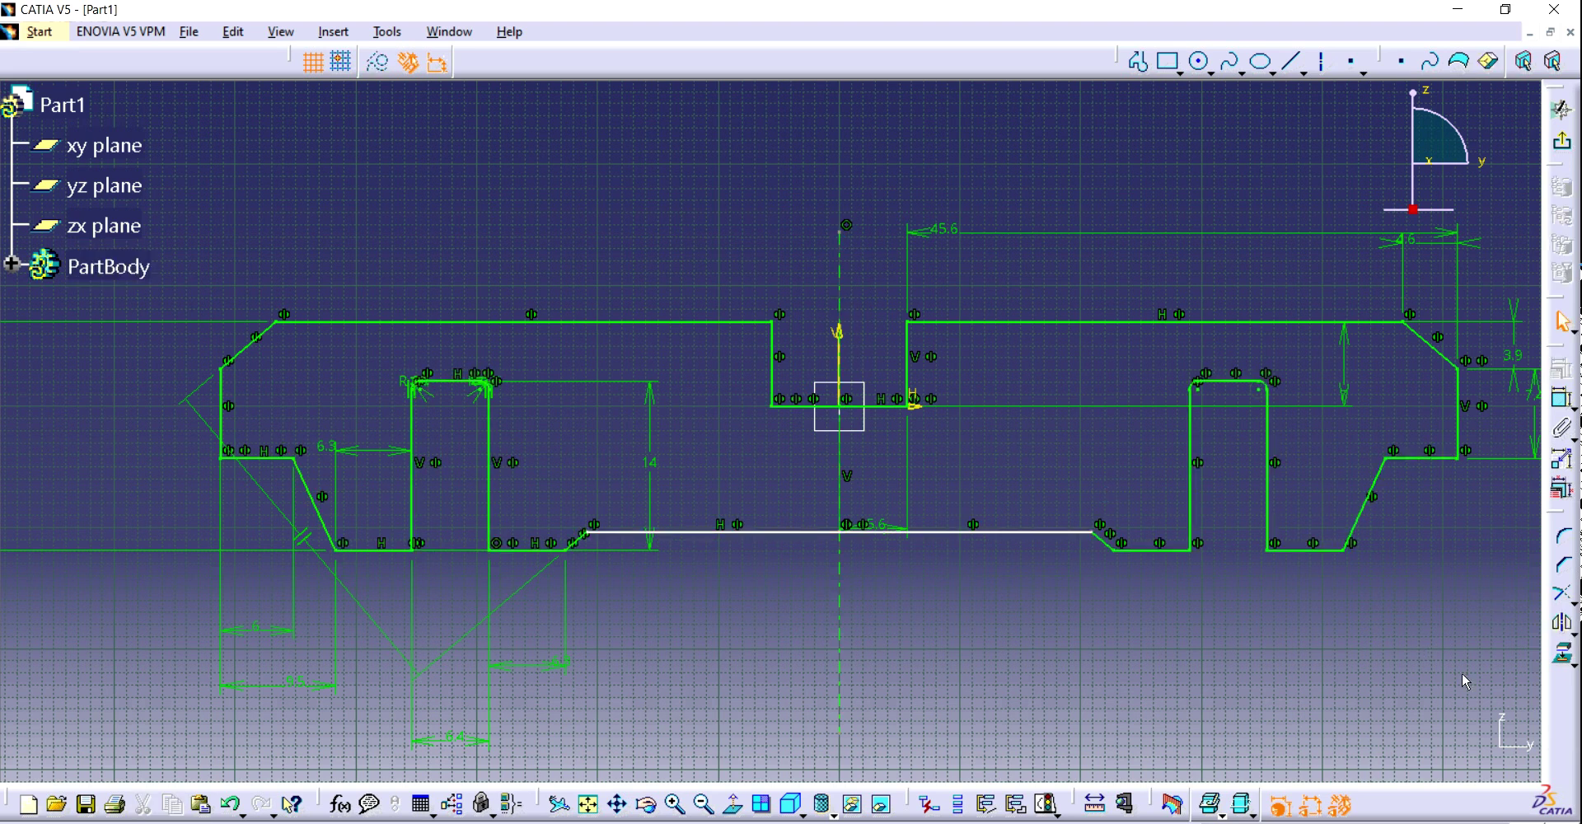
- Run Sketch Analysis to check whether the profile is closed
left_click(389, 32)
left_click(428, 339)
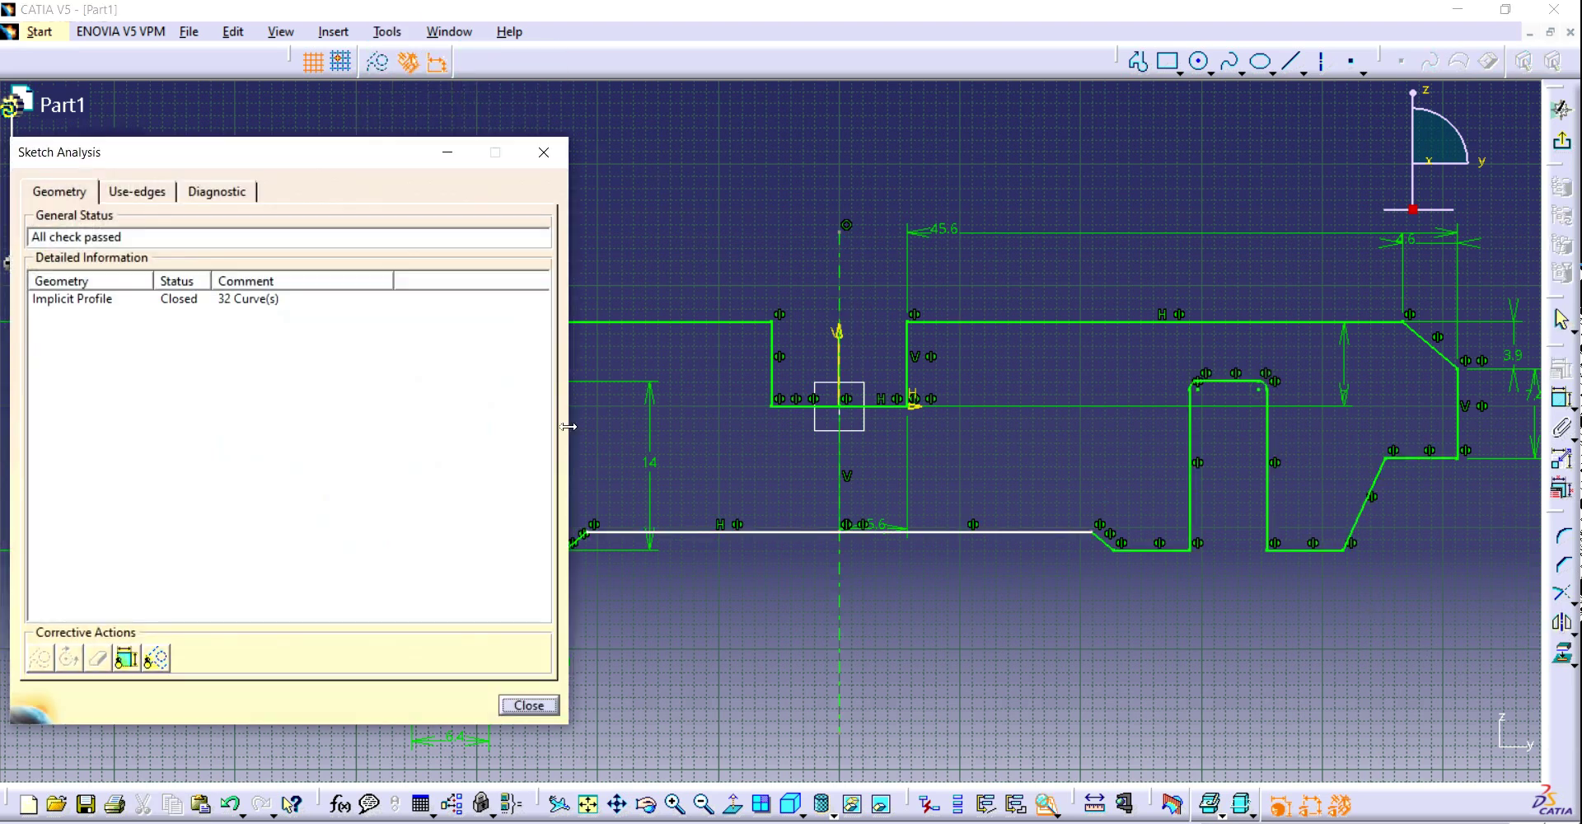
left_click(544, 152)
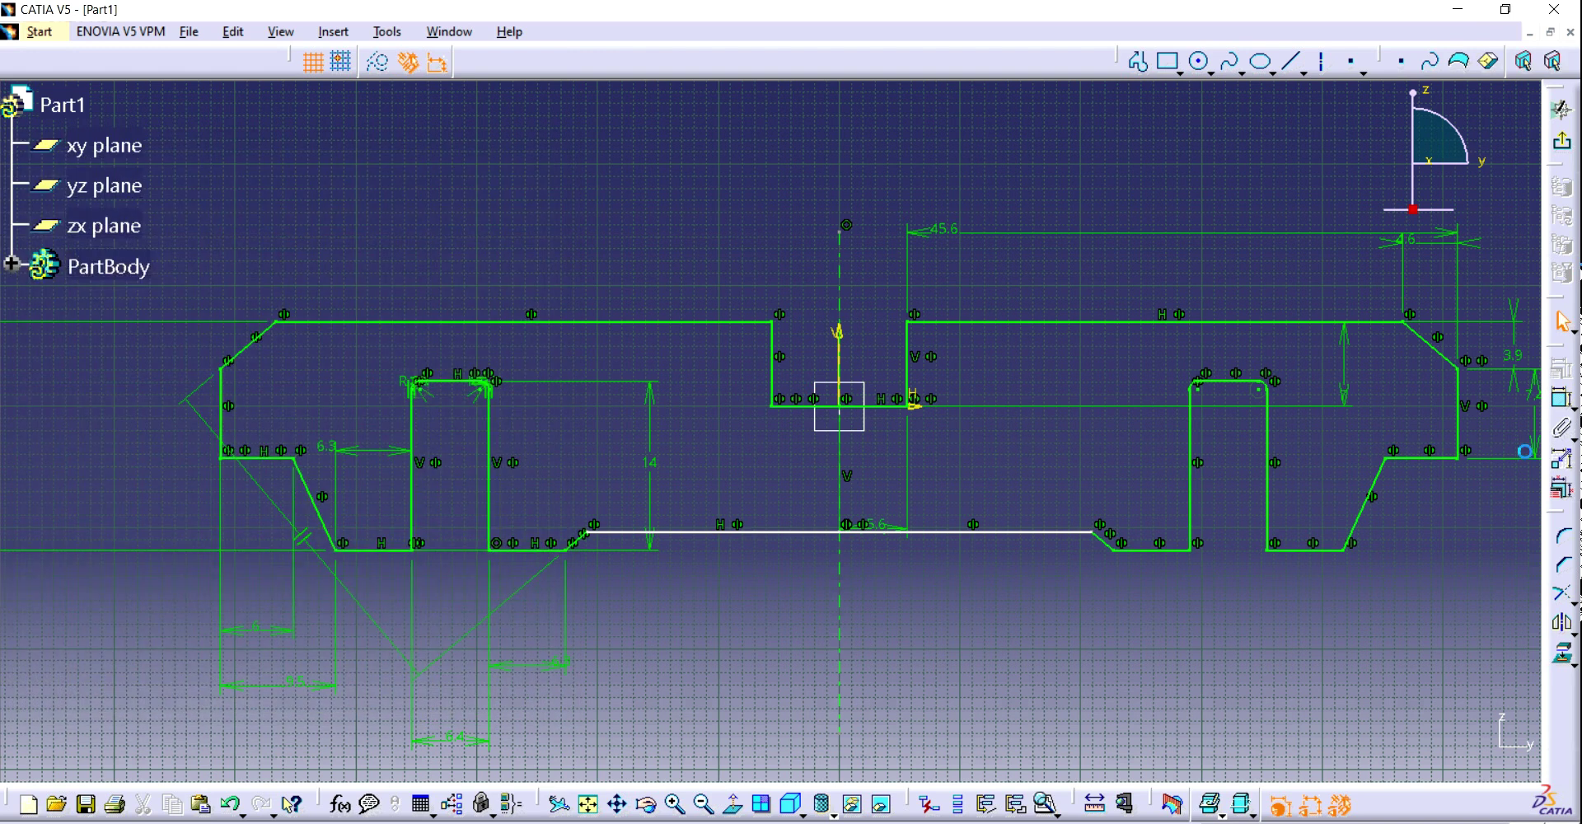
- Exit the sketch and pad the closed profile to a length of 2 cm
left_click(1570, 154)
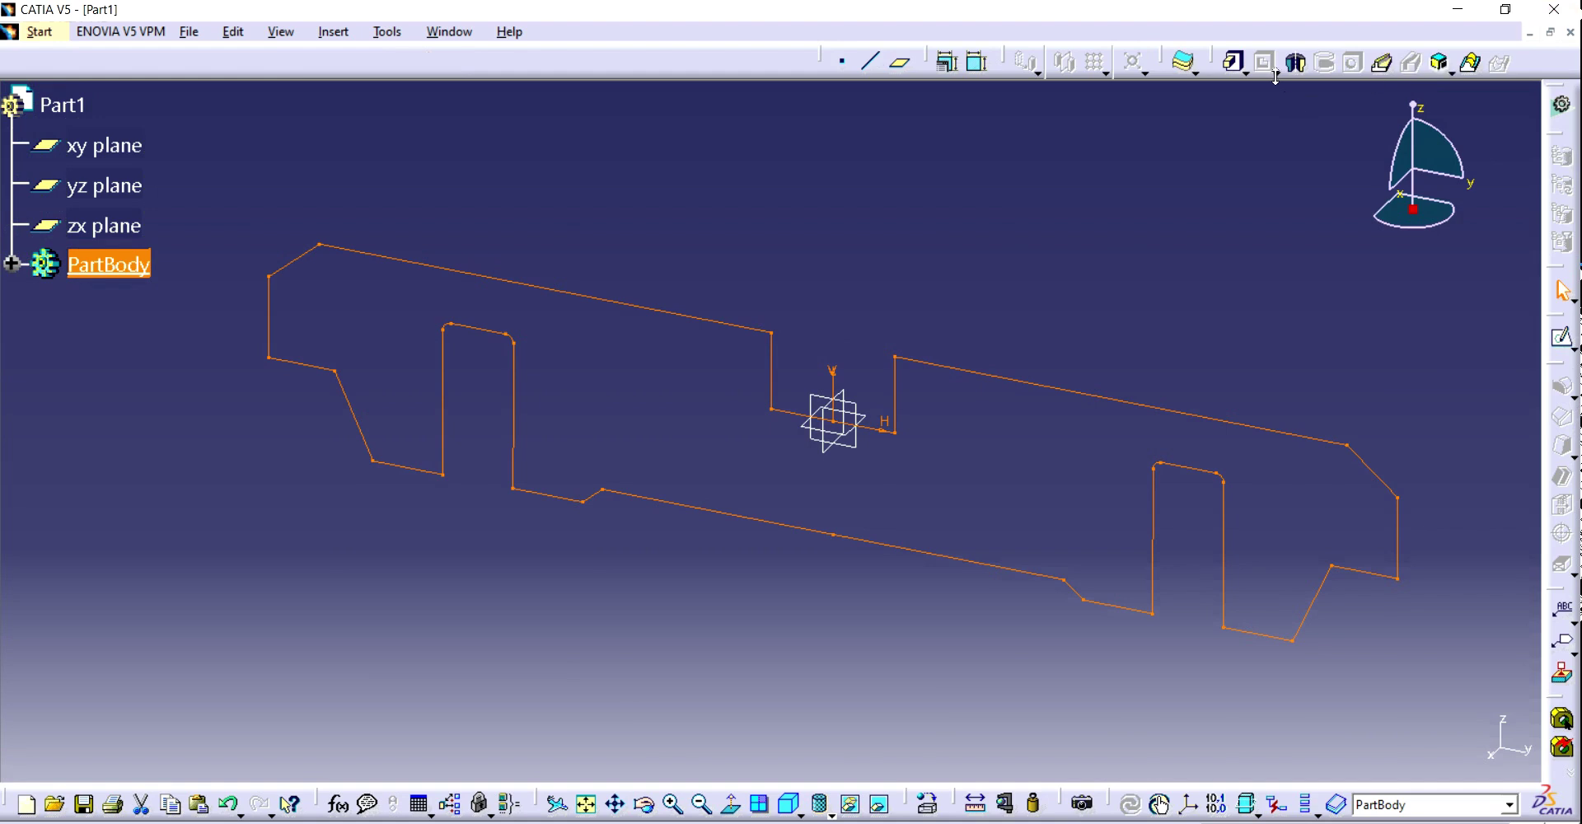
left_click(1234, 62)
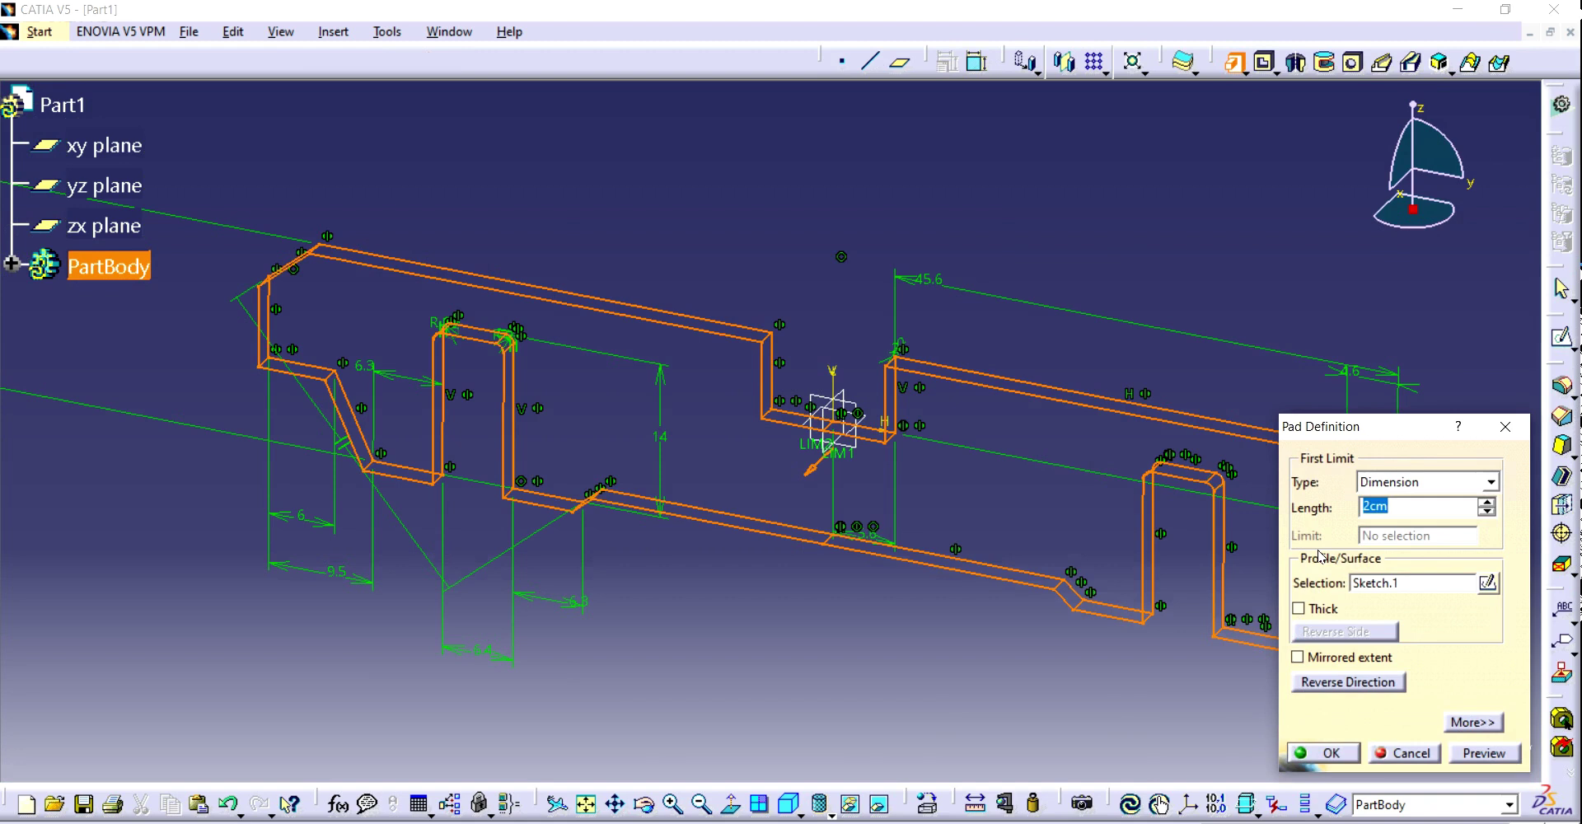
left_click(1322, 753)
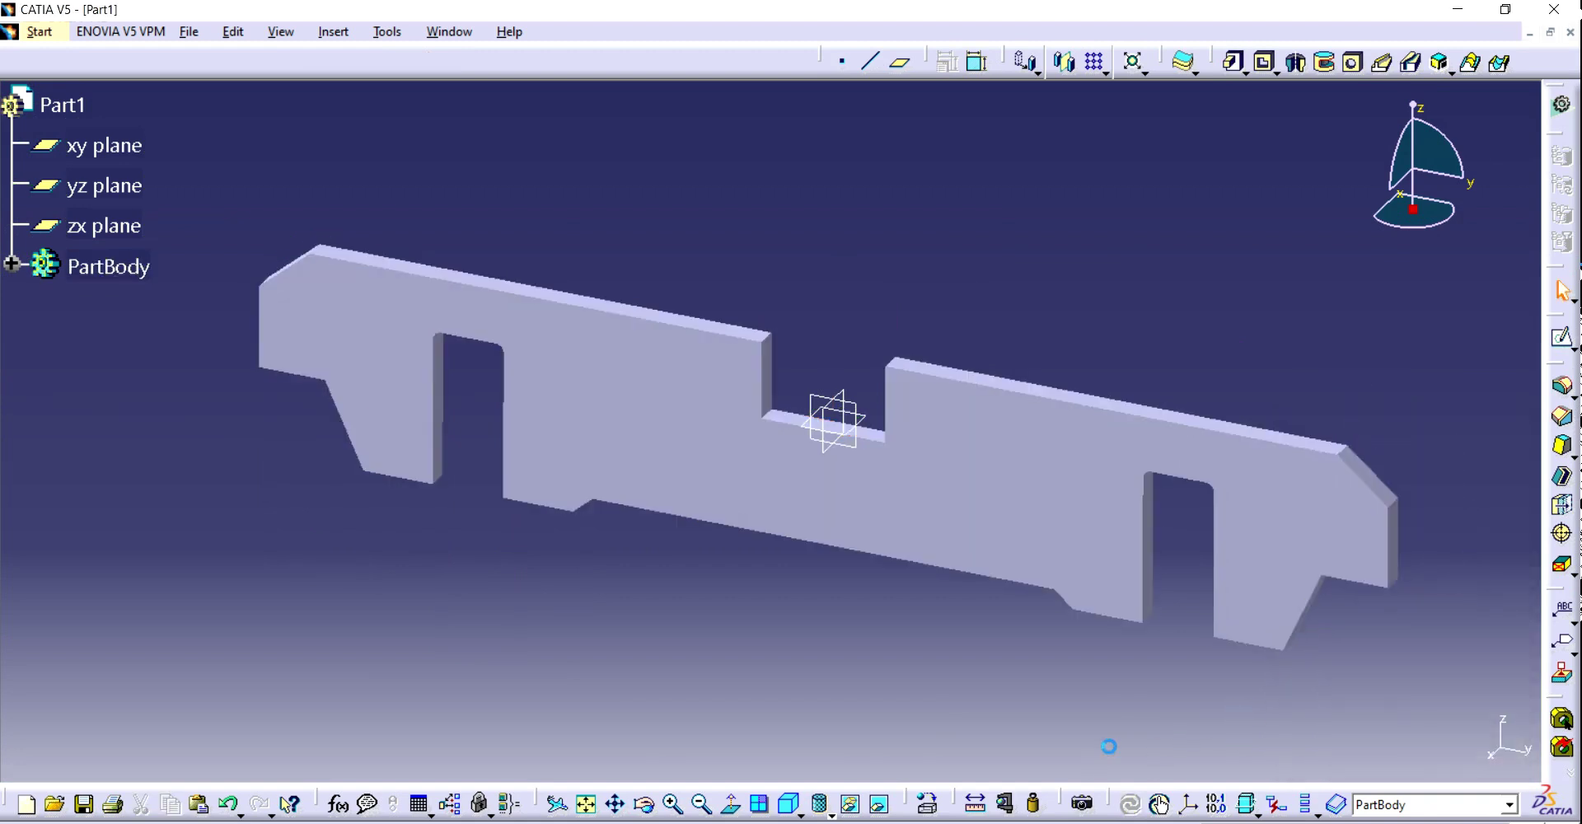
- Start a sketch on the pad's front face and draw a small circle near the left outer vertical edge
left_click(1283, 600)
left_click(1559, 345)
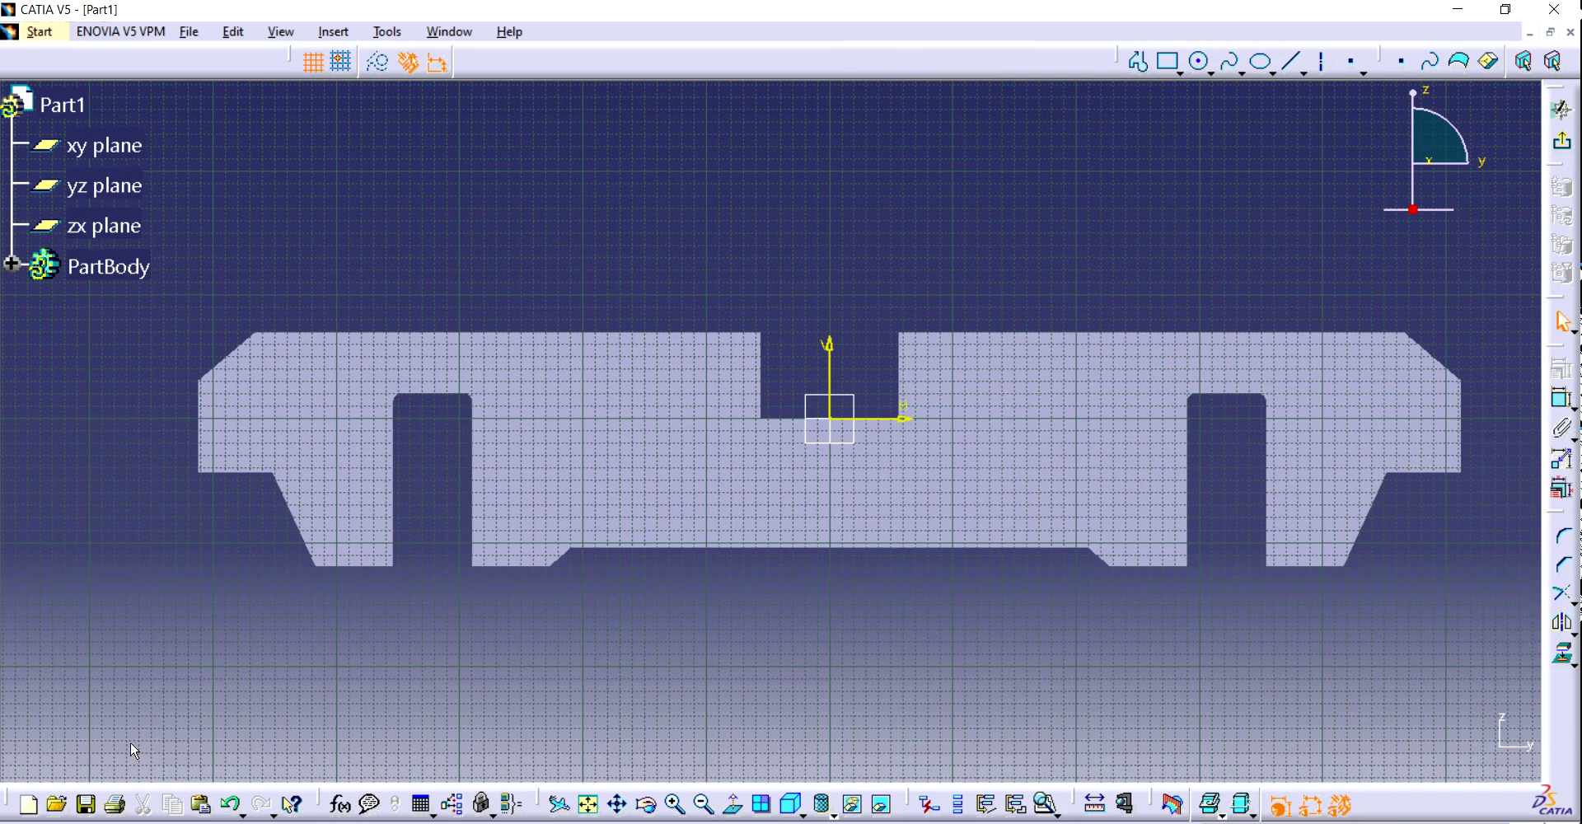
left_click(674, 804)
left_click_drag(462, 626, 932, 613)
left_click(1212, 60)
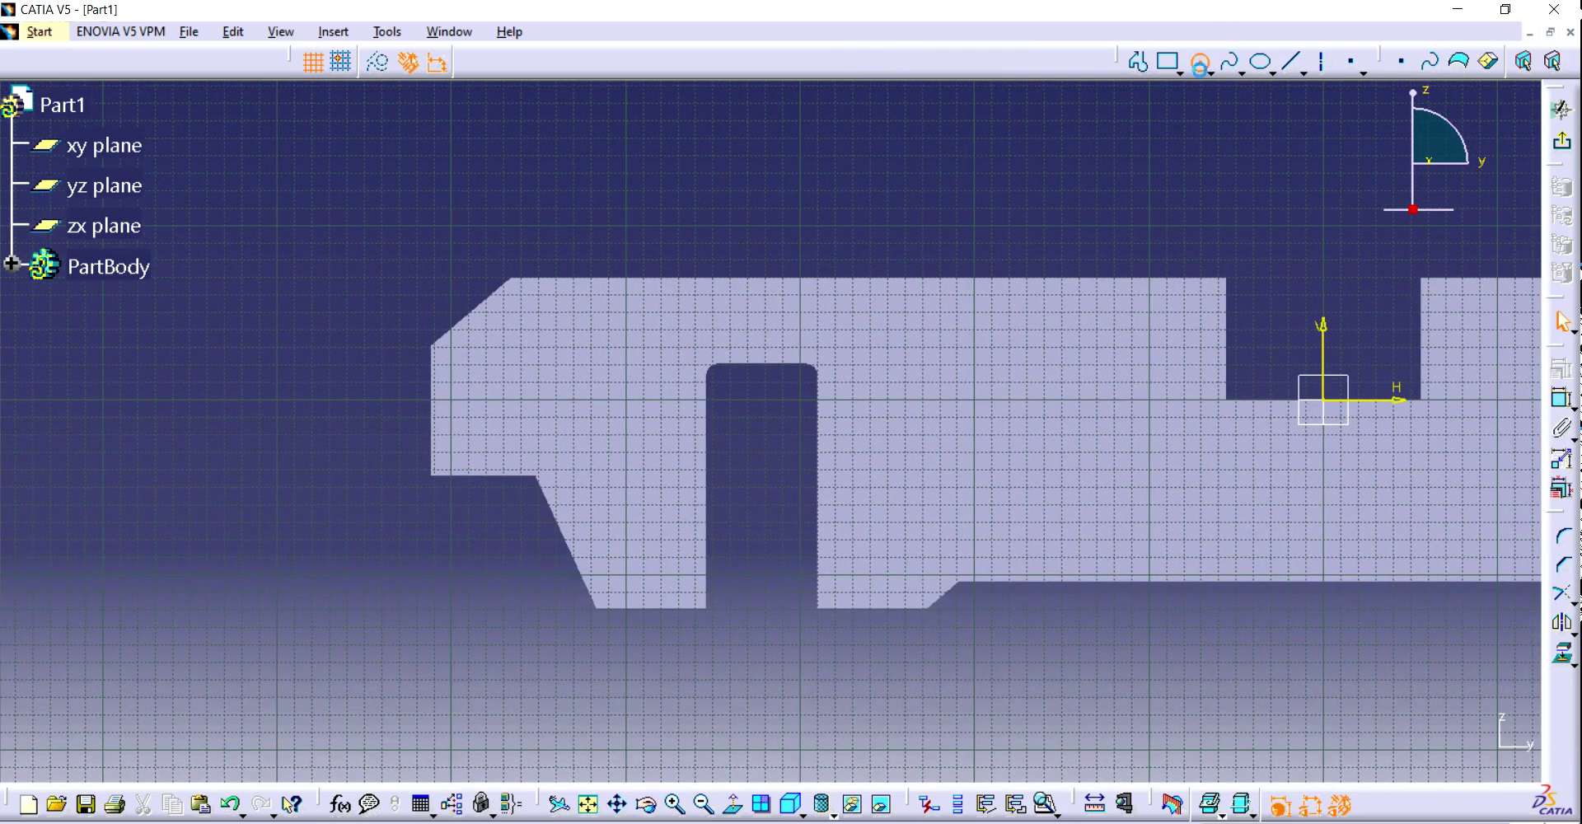
left_click(455, 434)
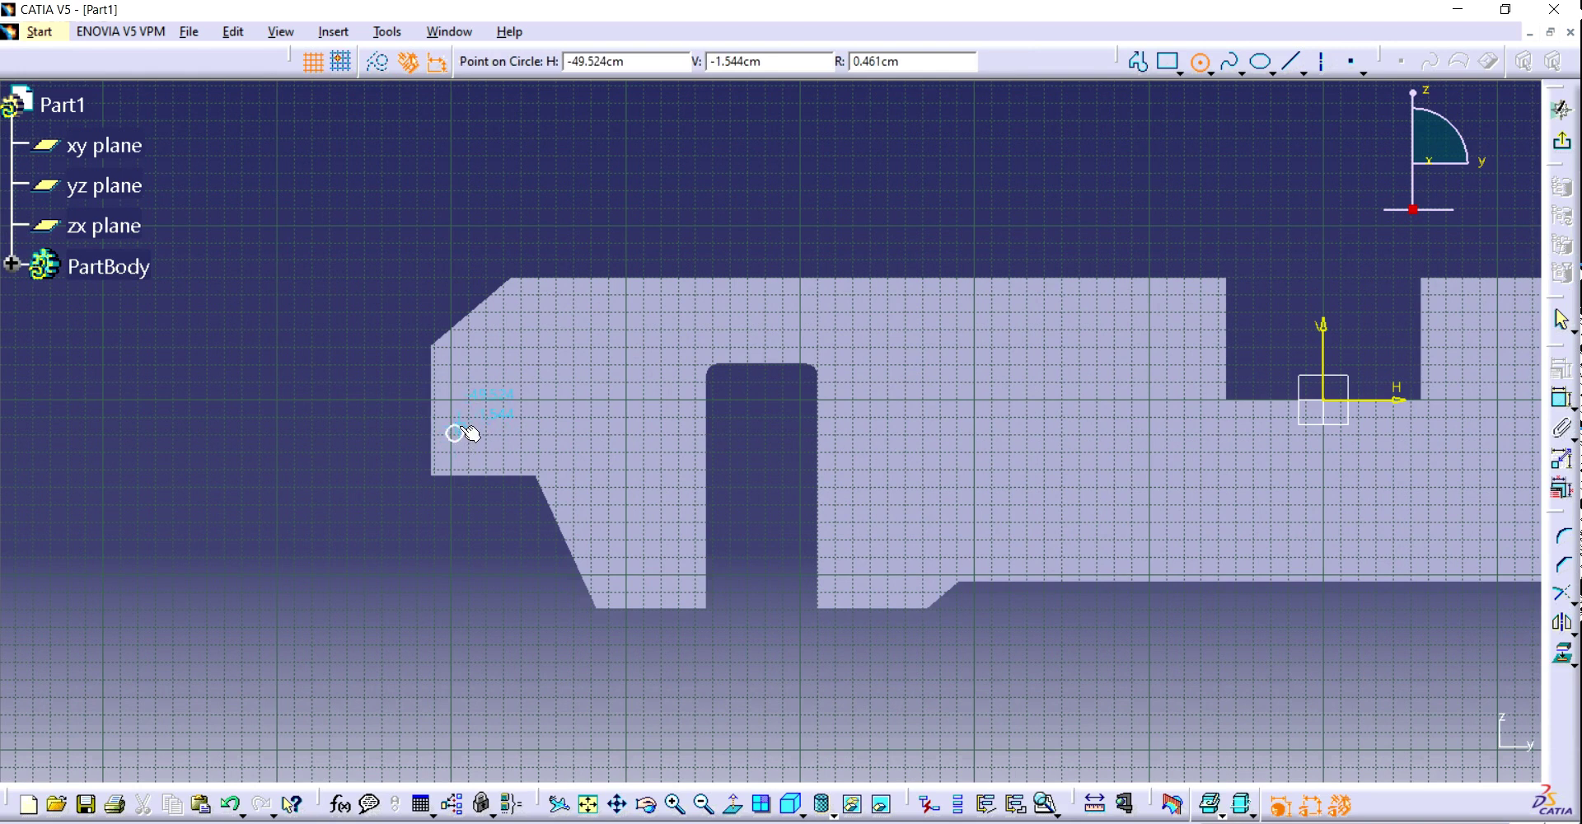
left_click(467, 433)
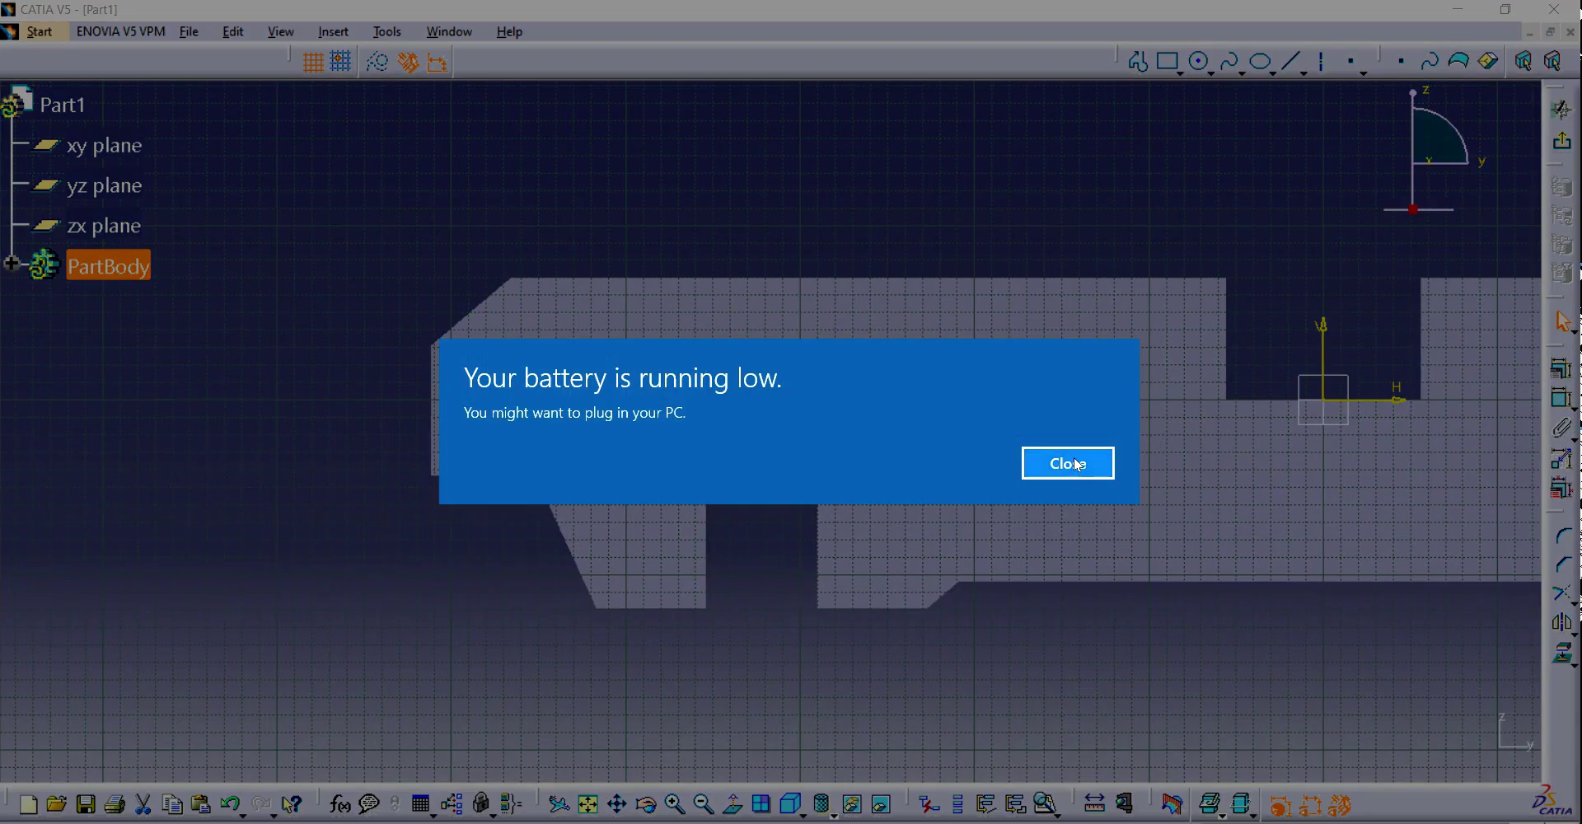
left_click(1086, 463)
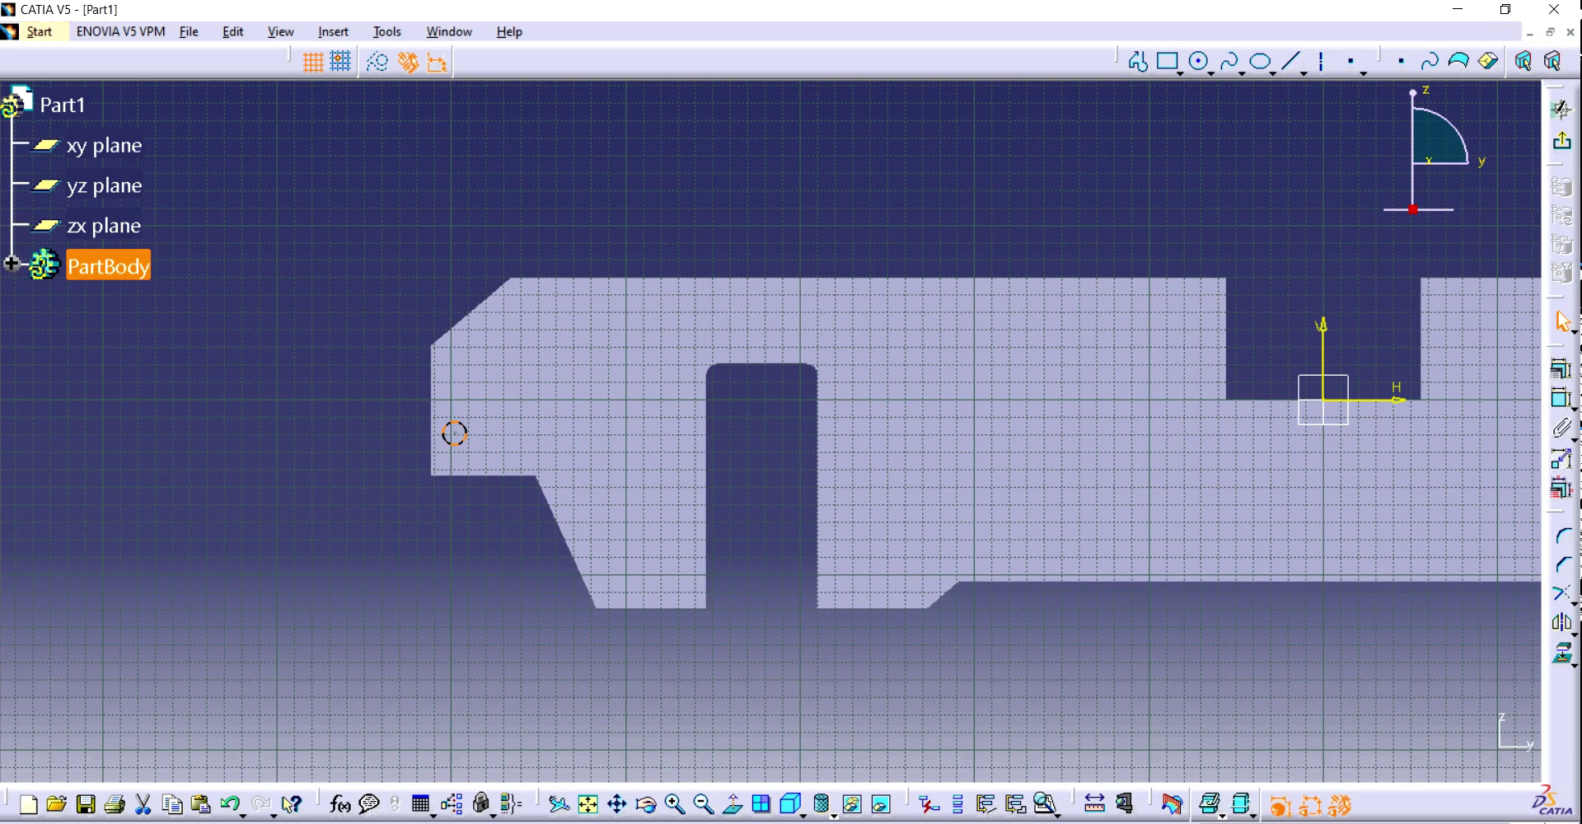
left_click(1261, 823)
right_click(1223, 783)
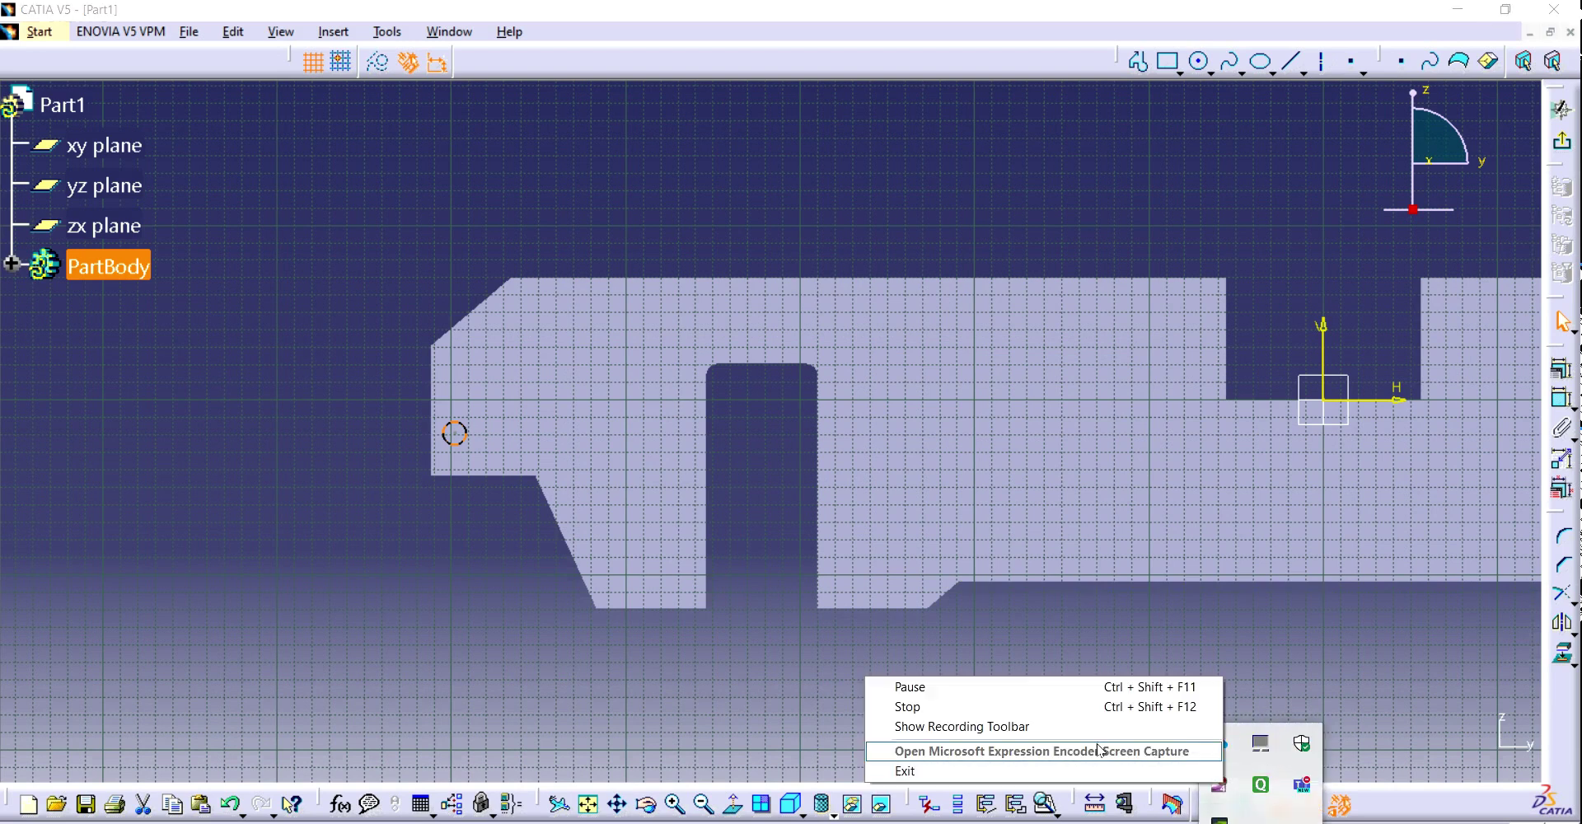
left_click(1147, 707)
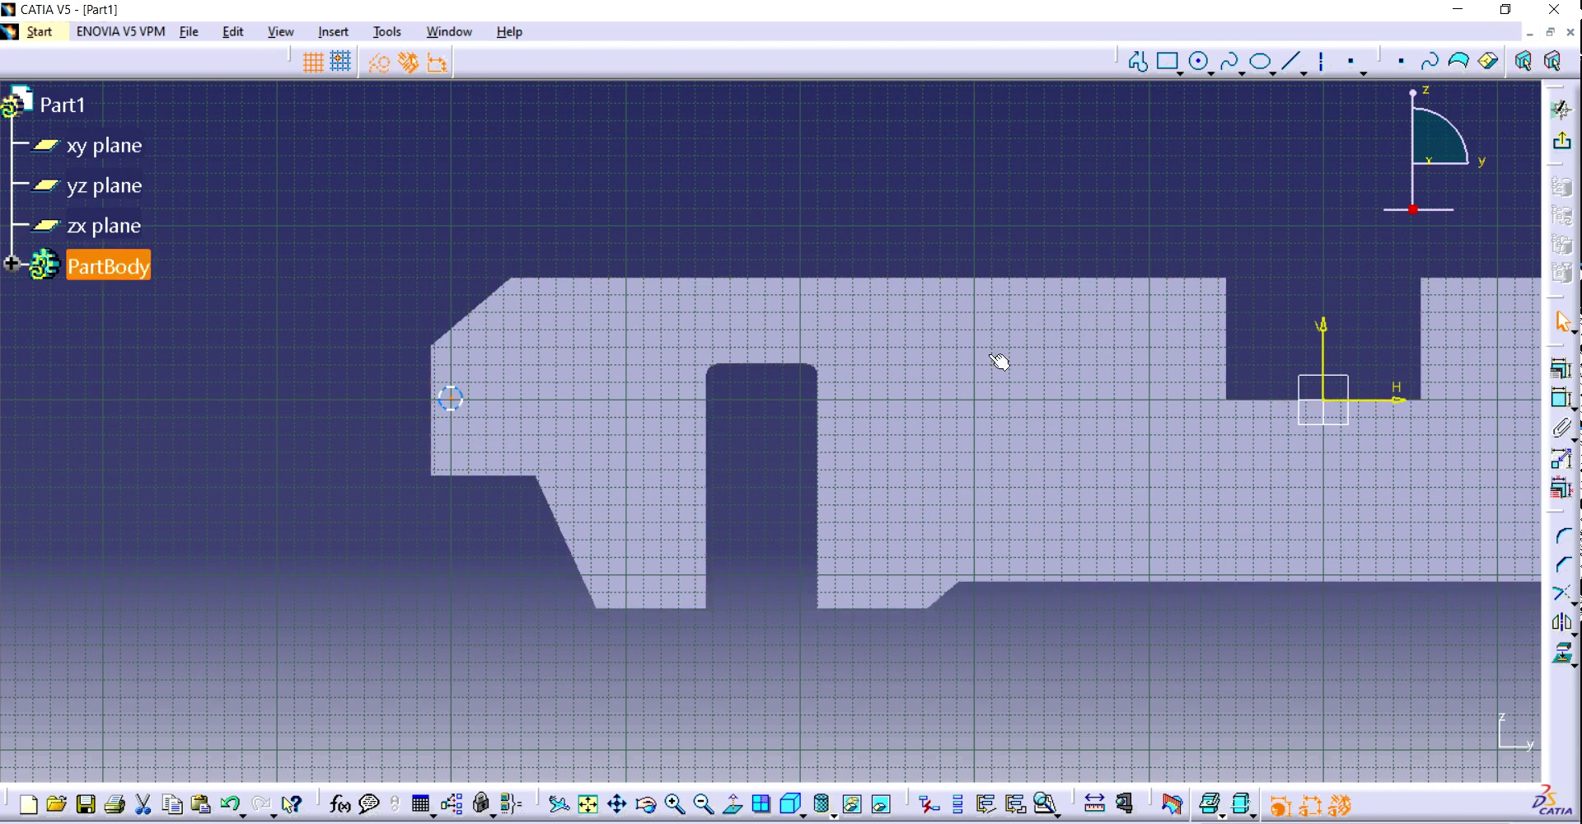
- Draw a second small circle directly below the first, near the left outer vertical edge of the face
left_click(1201, 61)
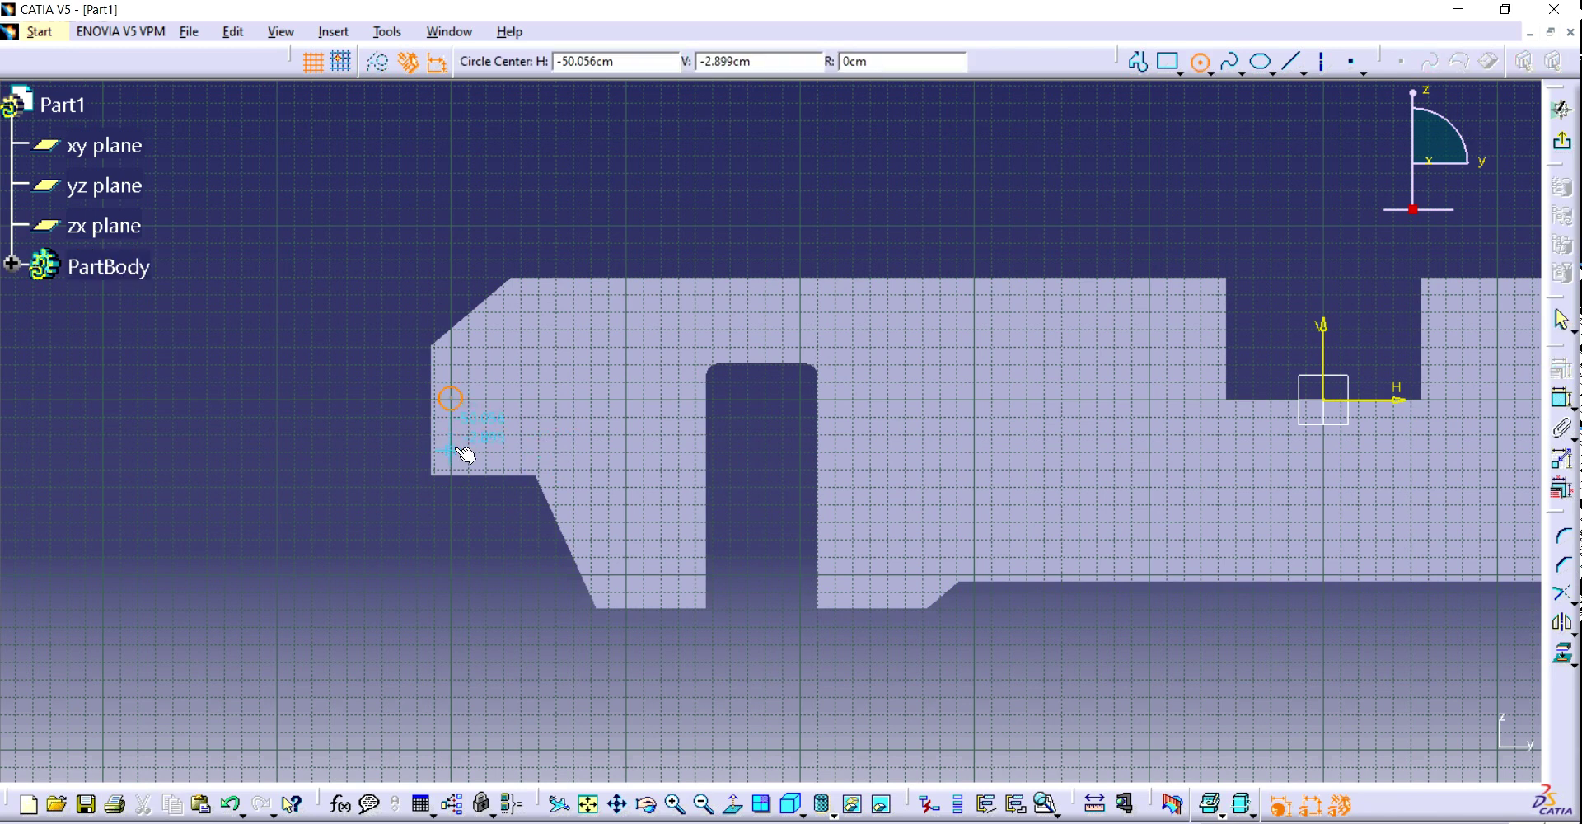
left_click(458, 445)
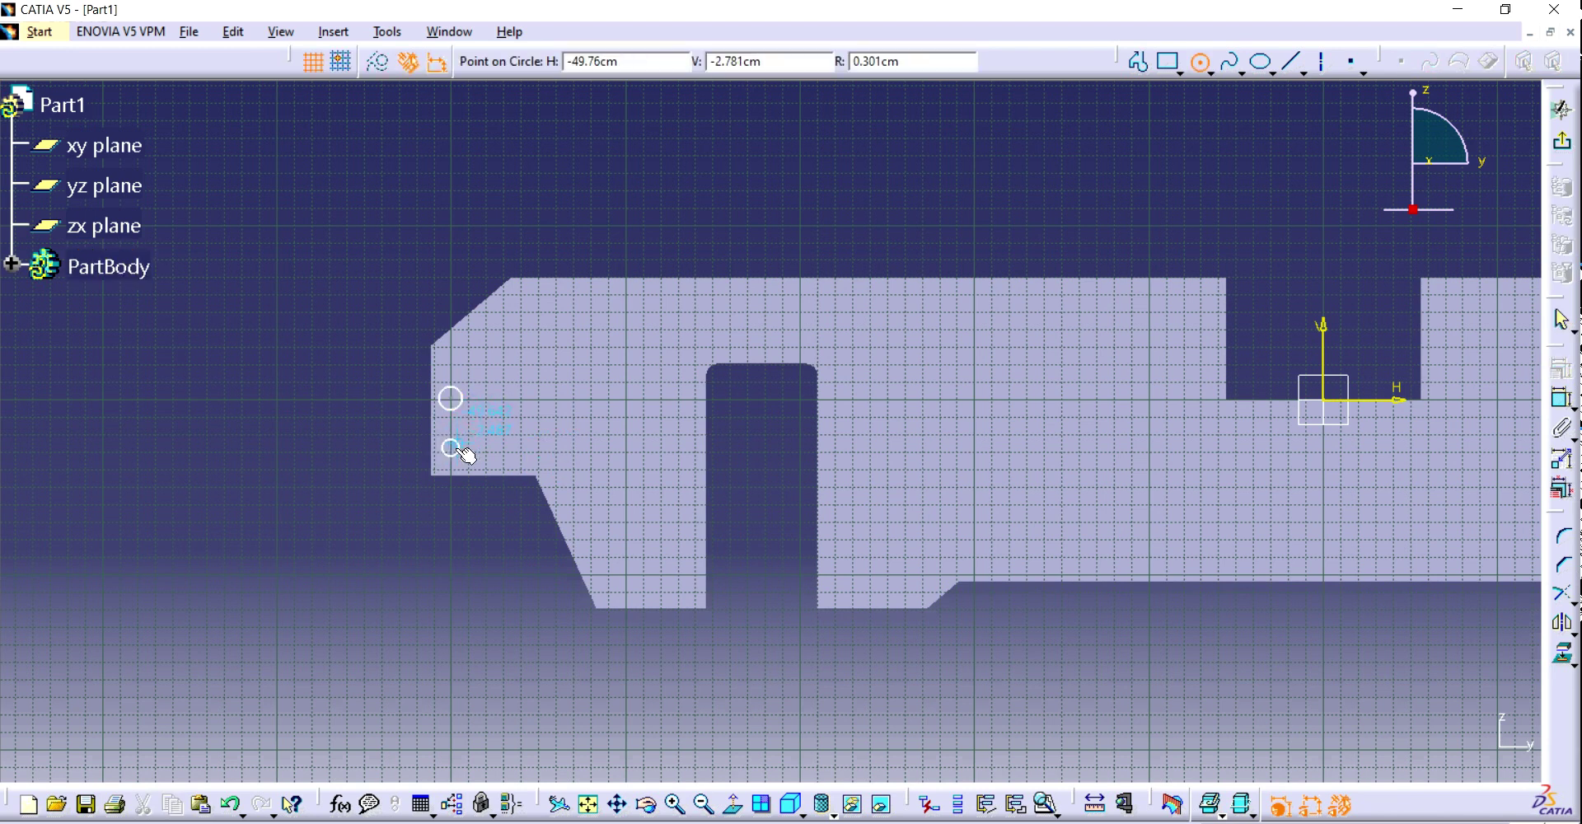
left_click(461, 449)
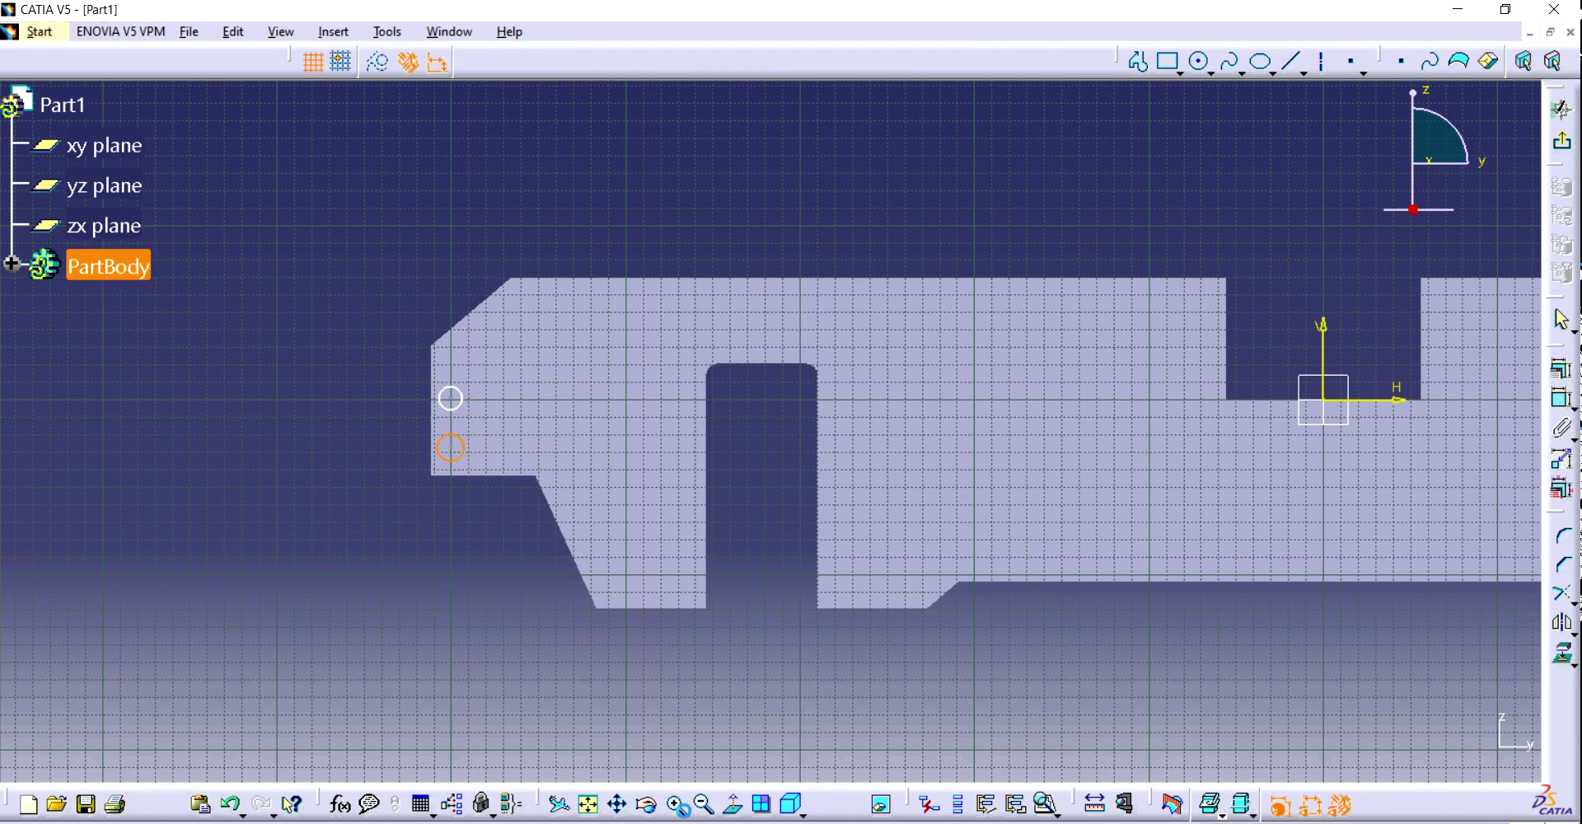
left_click(677, 804)
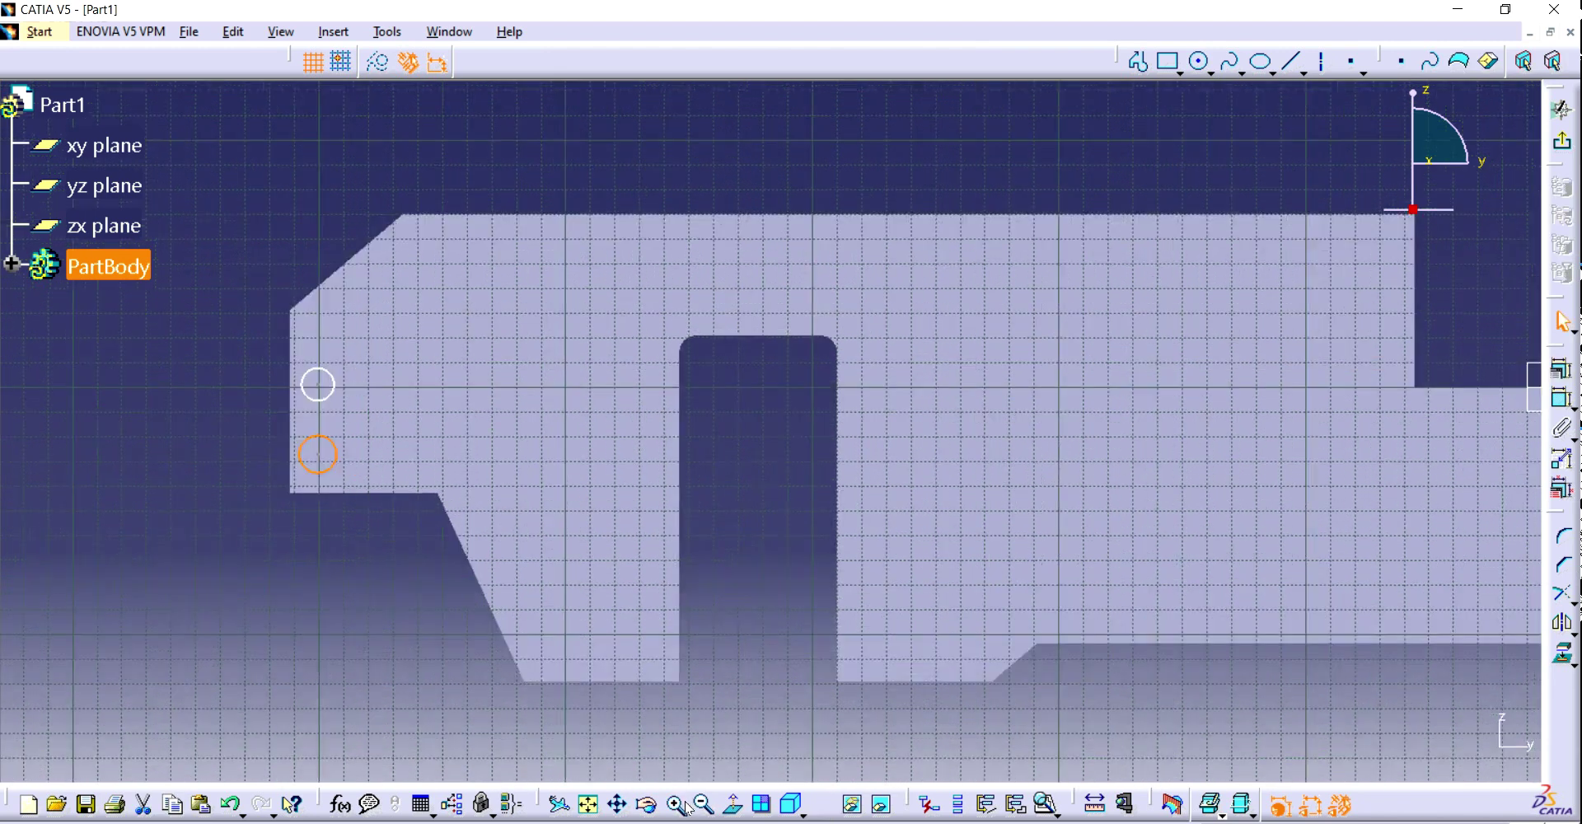
left_click(677, 805)
left_click_drag(631, 534, 975, 519)
left_click(618, 805)
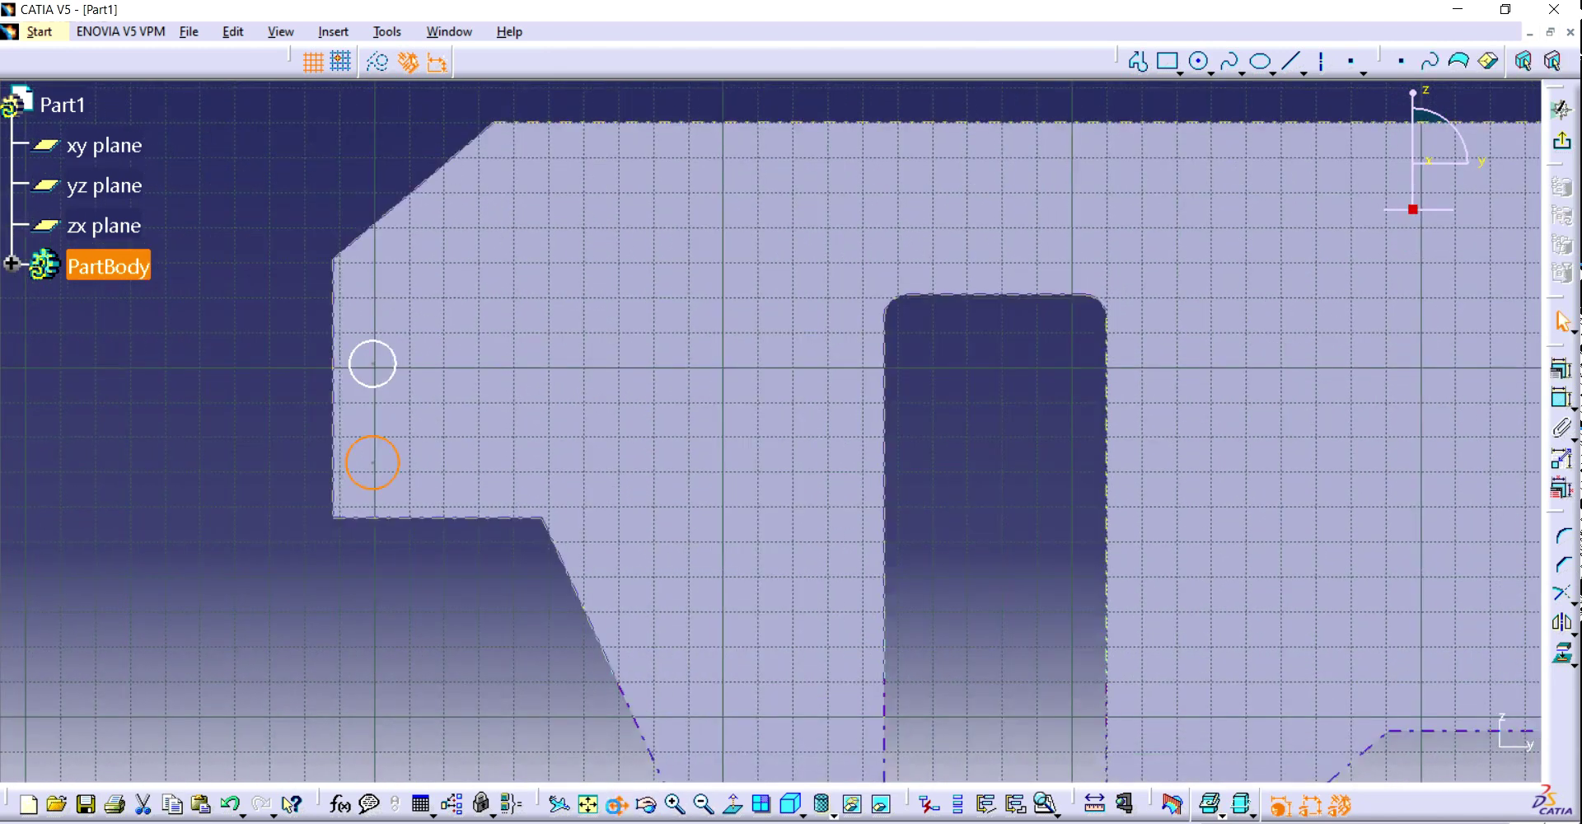